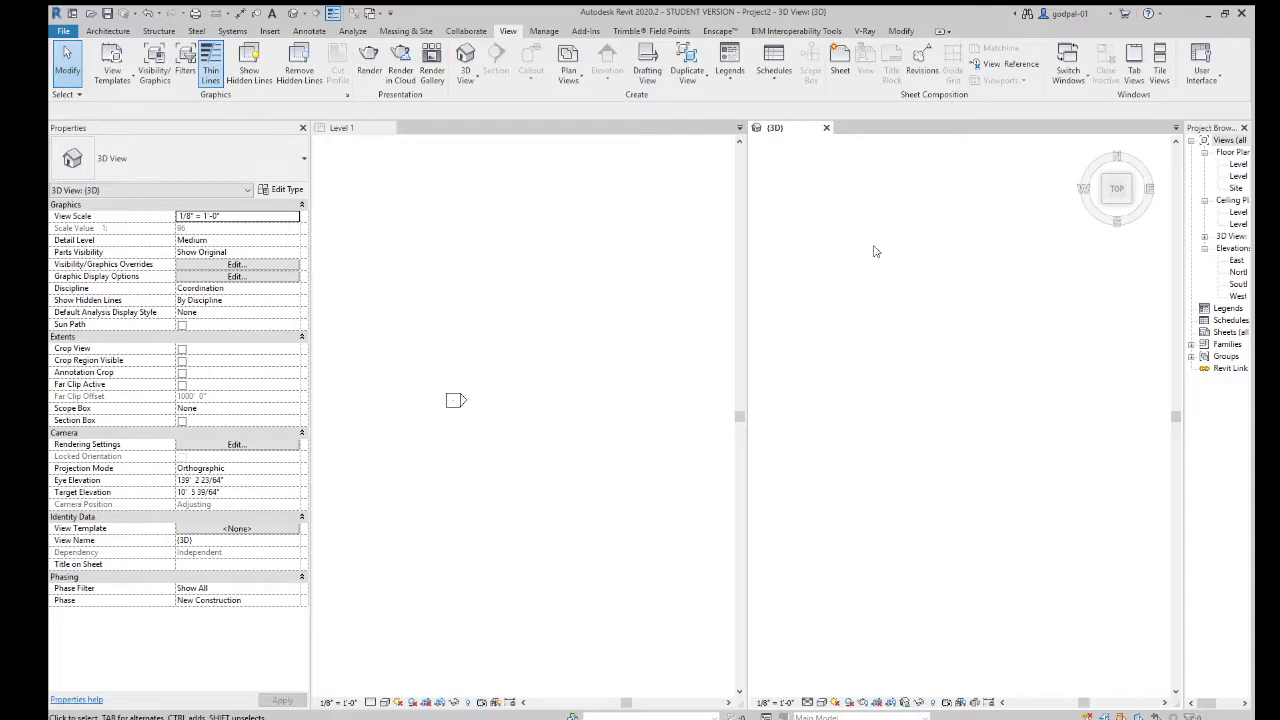
Tile the 3D and Level 1 views side by side and start an in-place model in the Roofs category
key("w")
key("t")
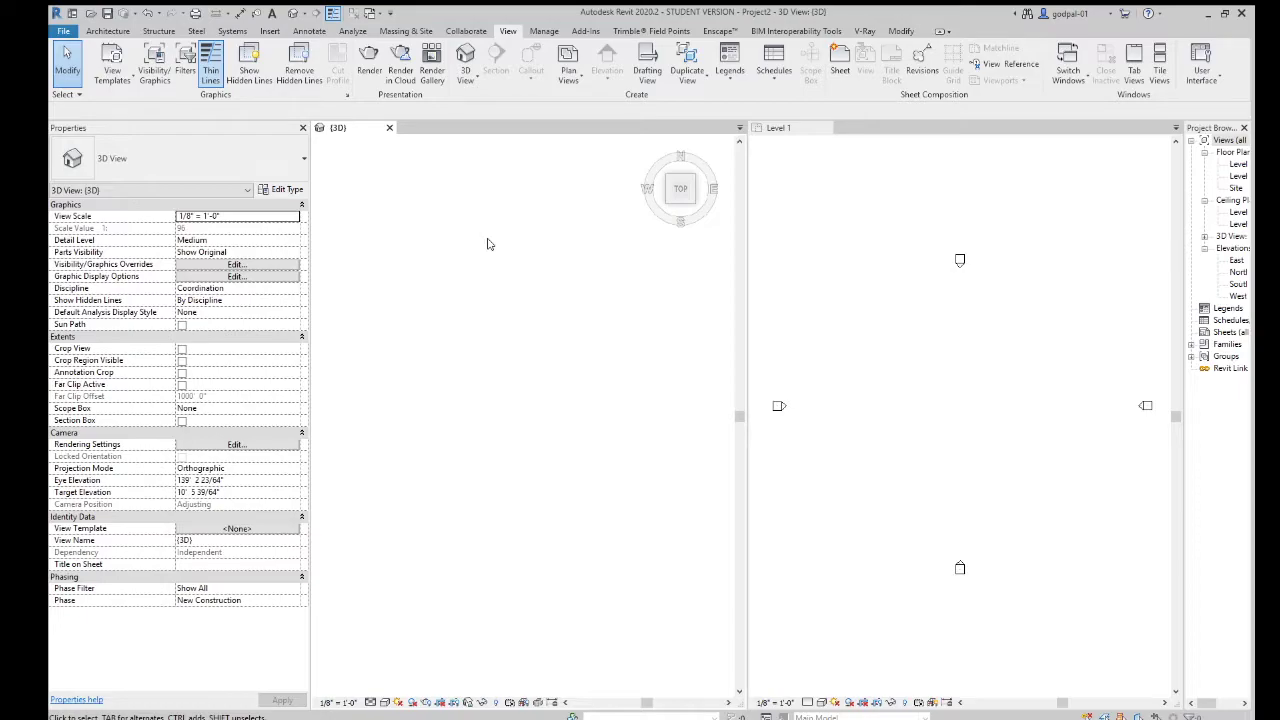
left_click(108, 31)
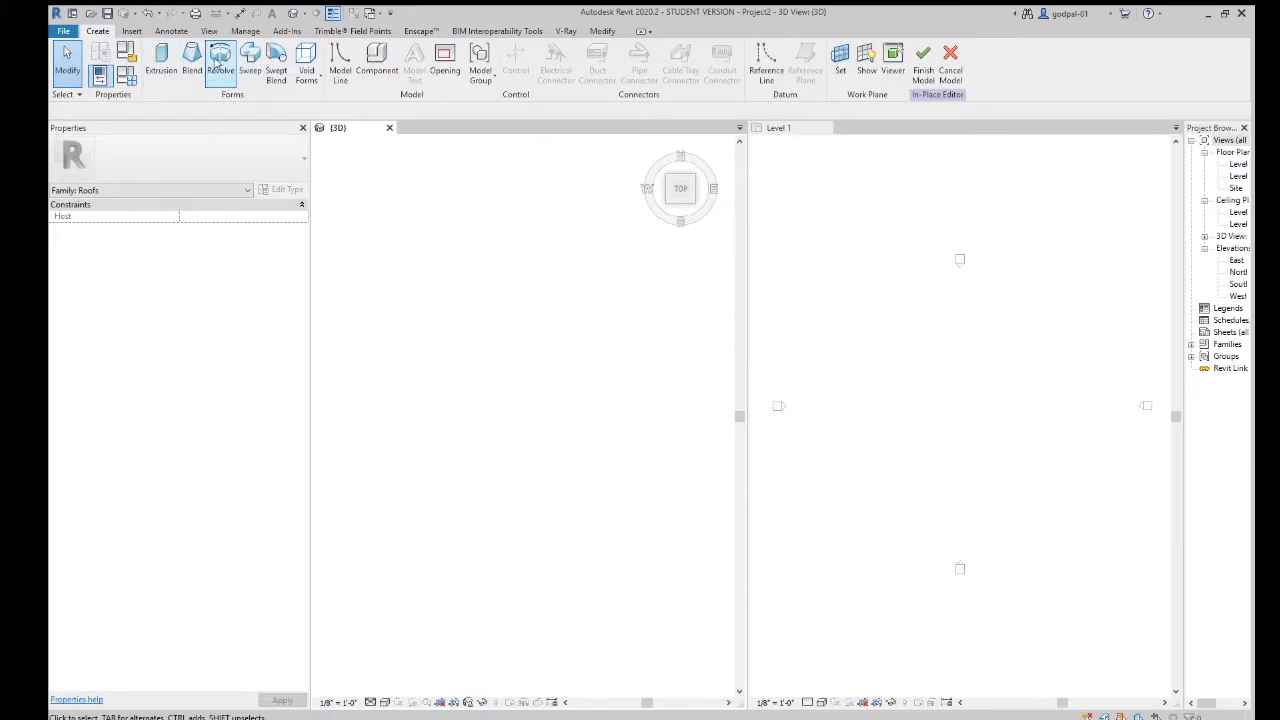
Start a Revolve form and draw a vertical axis line about 36' long in the 3D view
left_click(216, 62)
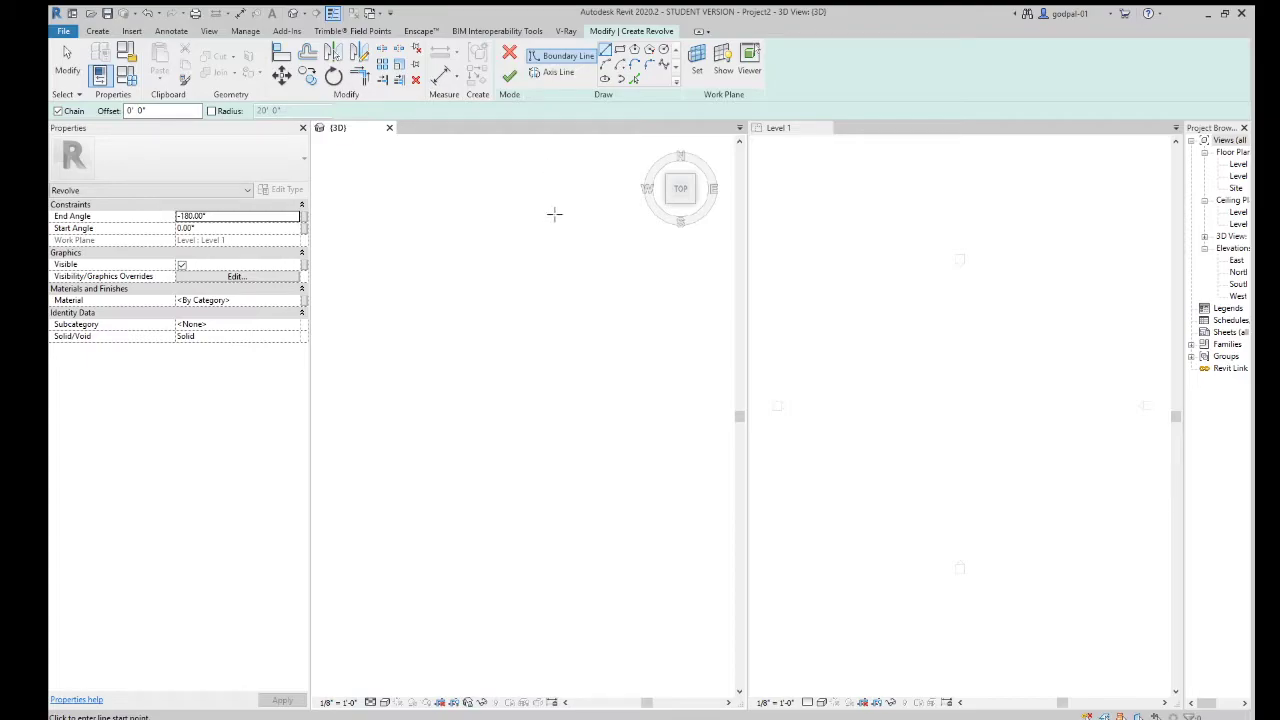
left_click(556, 78)
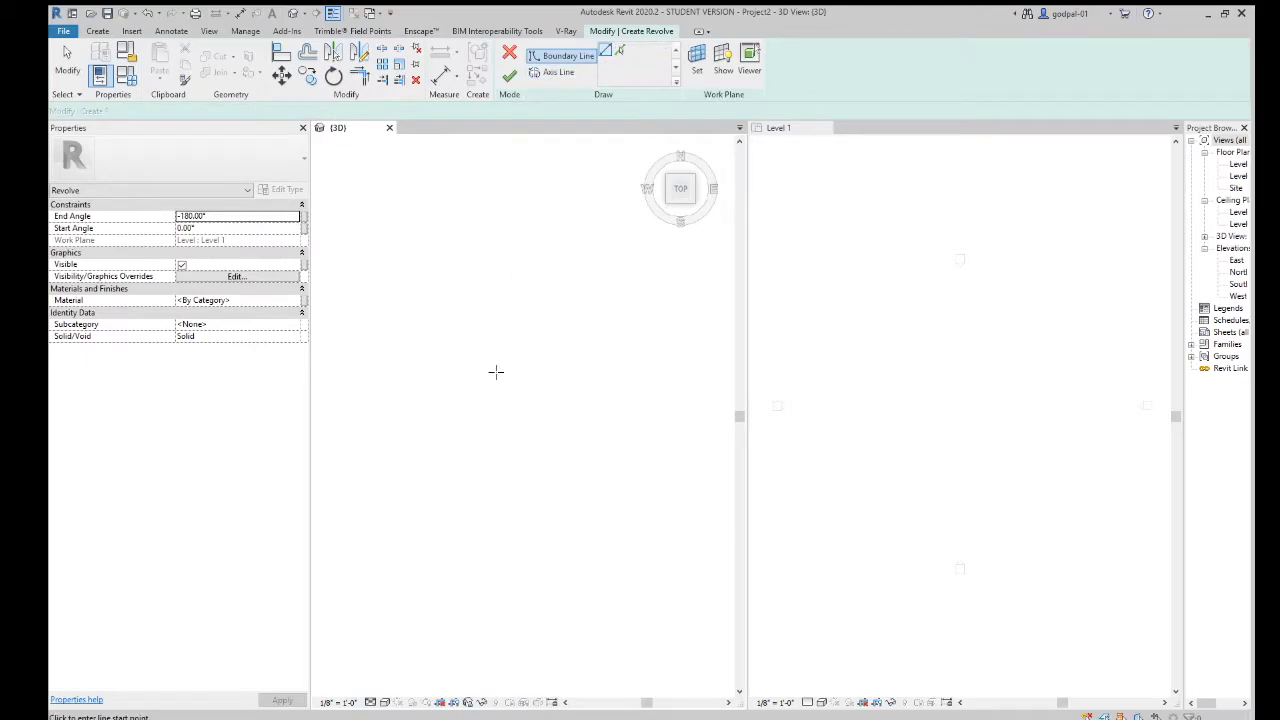
left_click(510, 354)
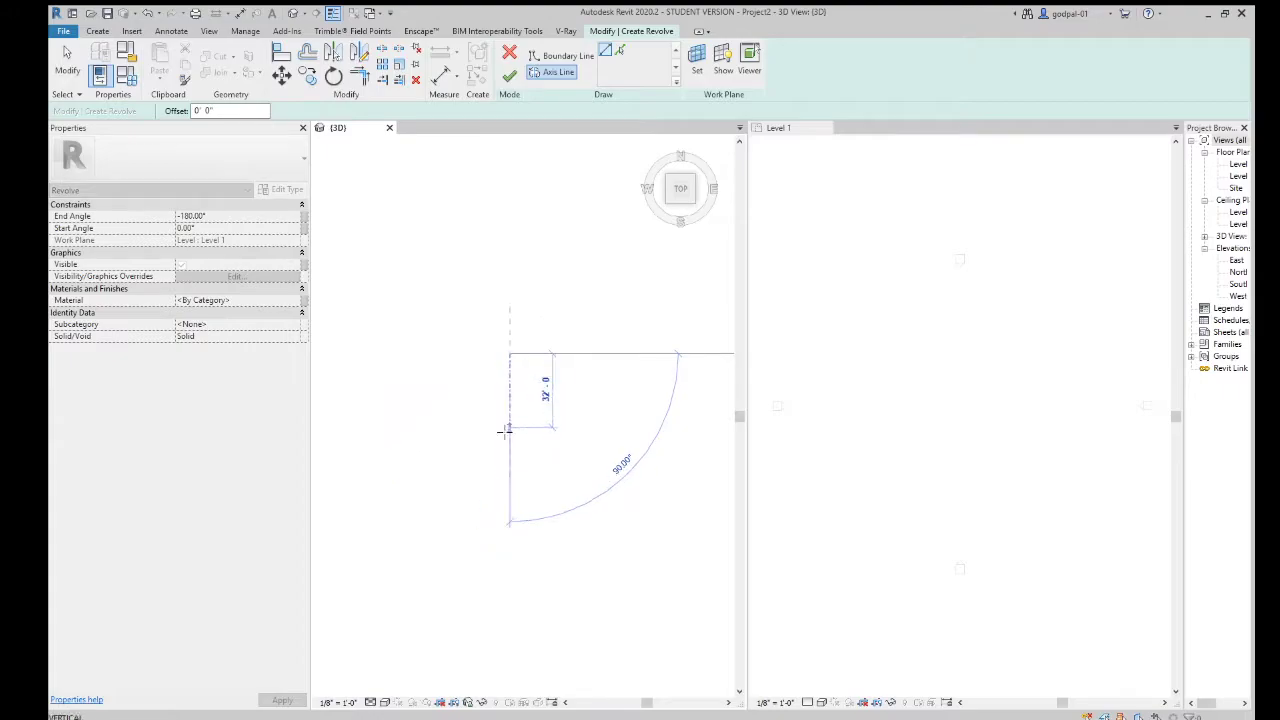
left_click(510, 436)
Draw a horizontal boundary line about 32' long from the lower end of the revolve axis
left_click(558, 58)
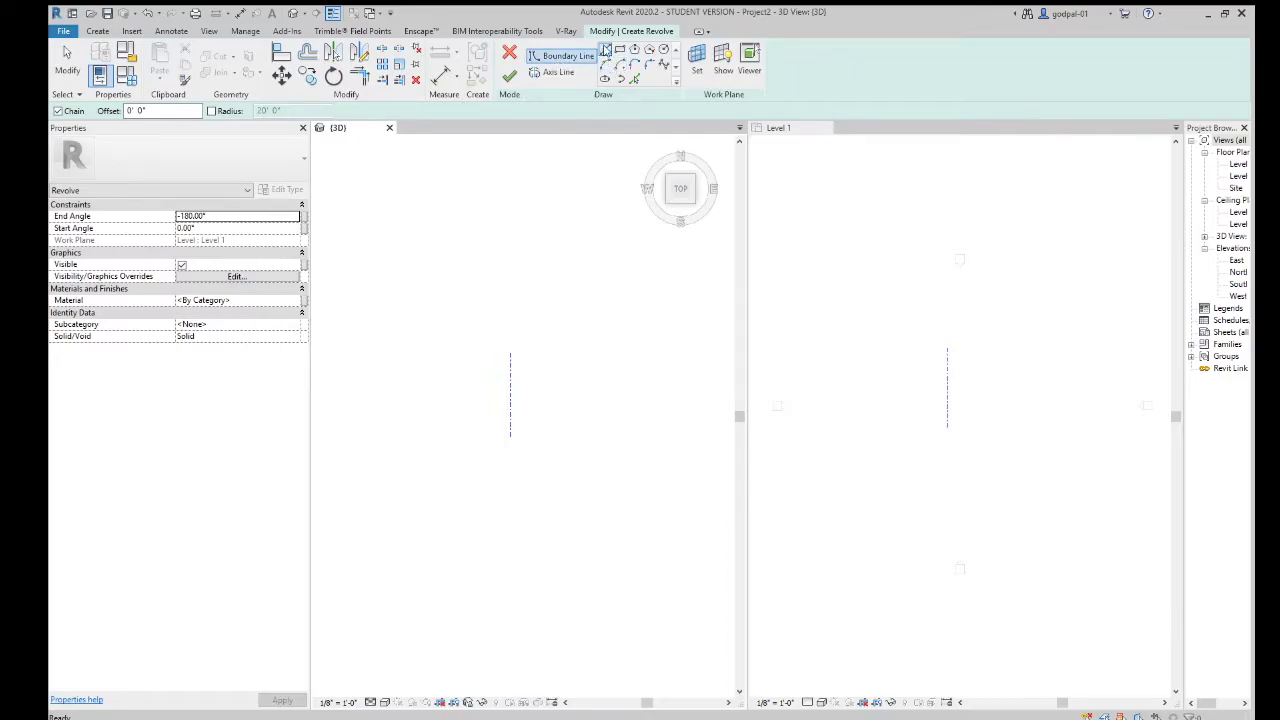
left_click(605, 55)
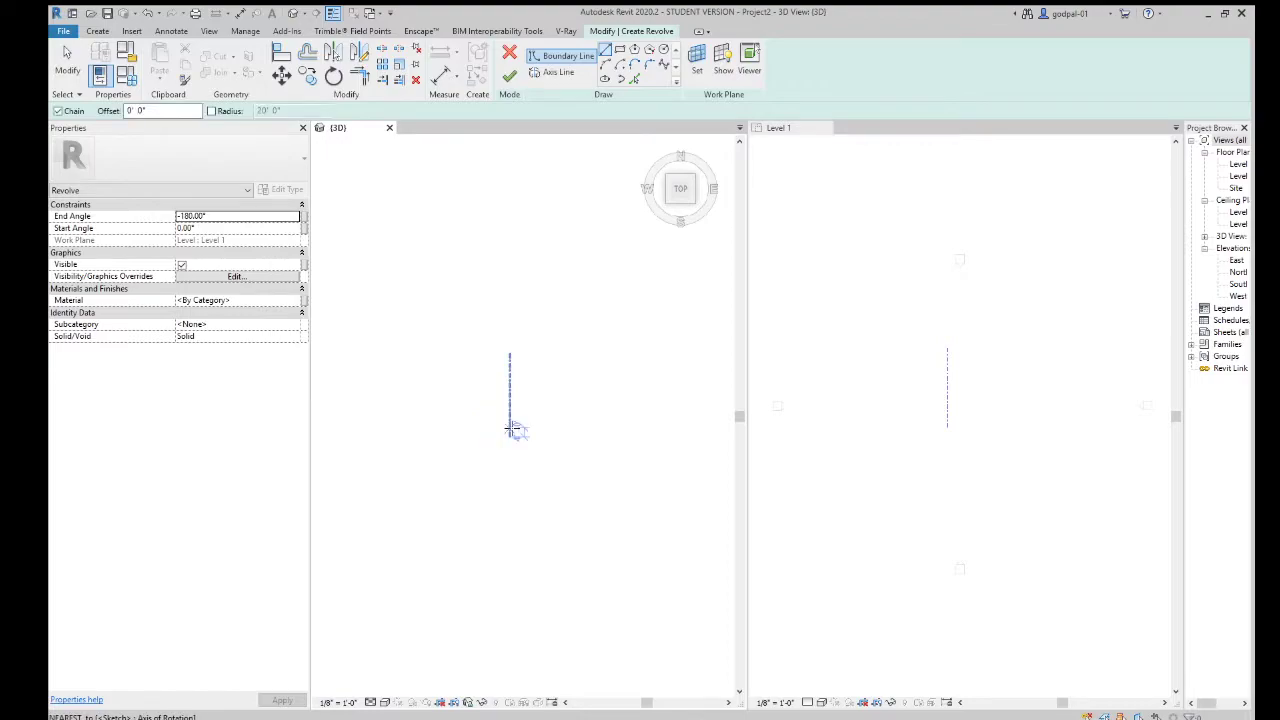
left_click(510, 434)
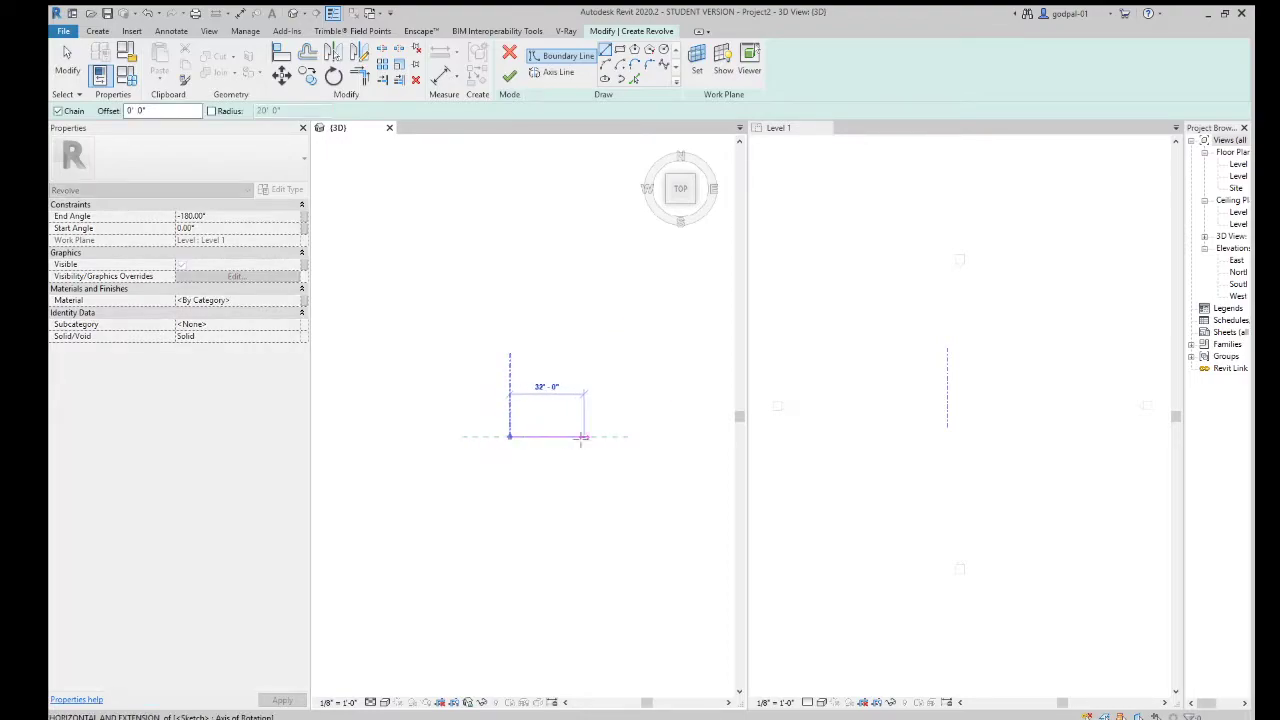
left_click(582, 436)
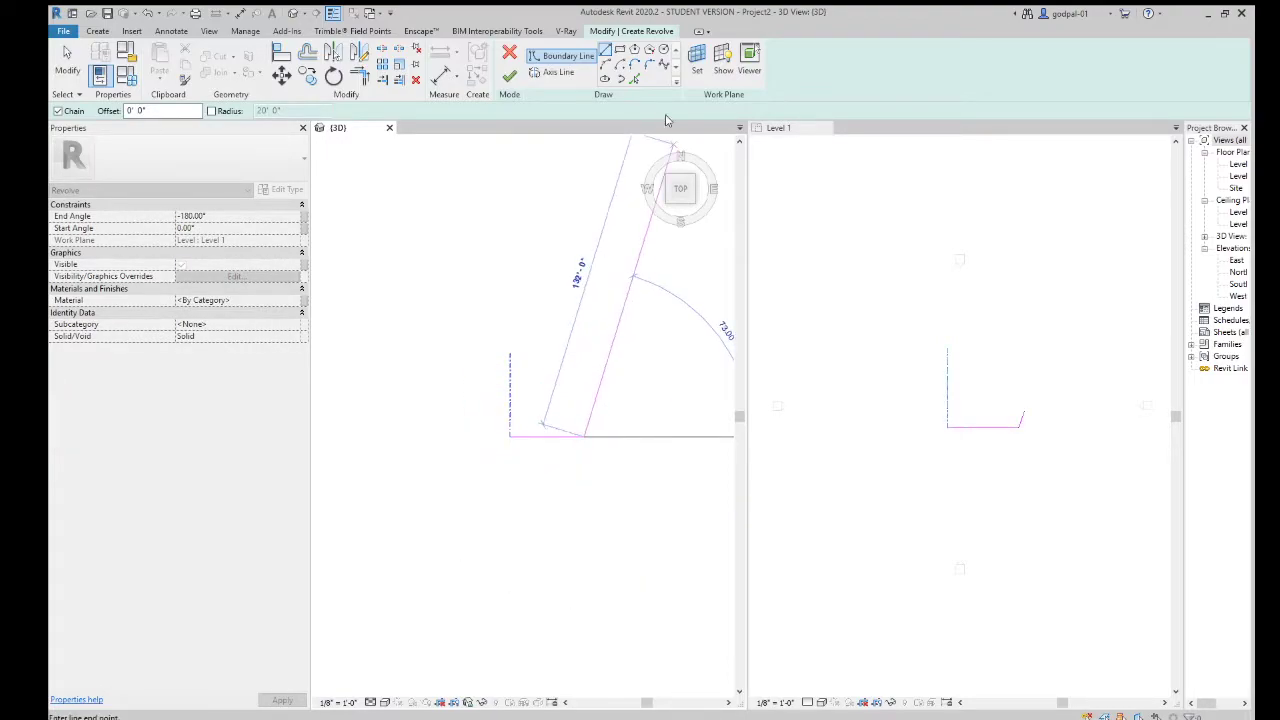
Draw a quarter-circle boundary arc of about 36' radius, centred on the axis's lower end and starting at its upper end
left_click(620, 64)
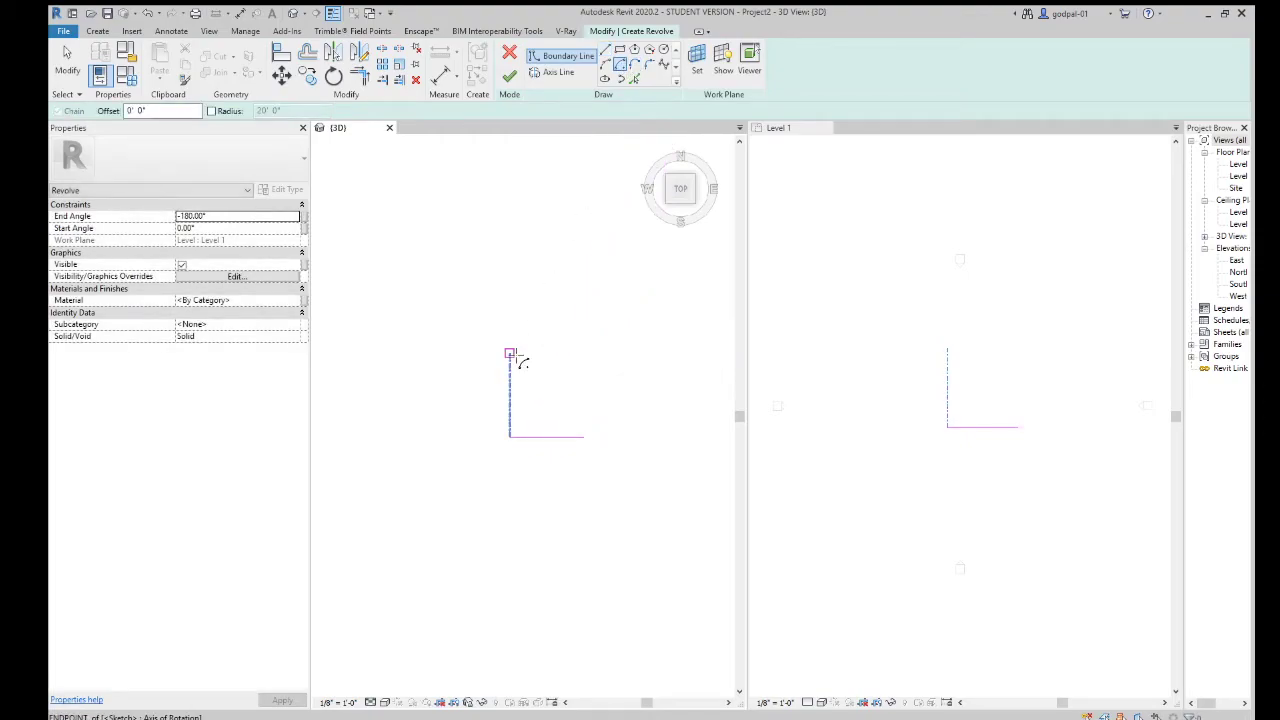
left_click(510, 436)
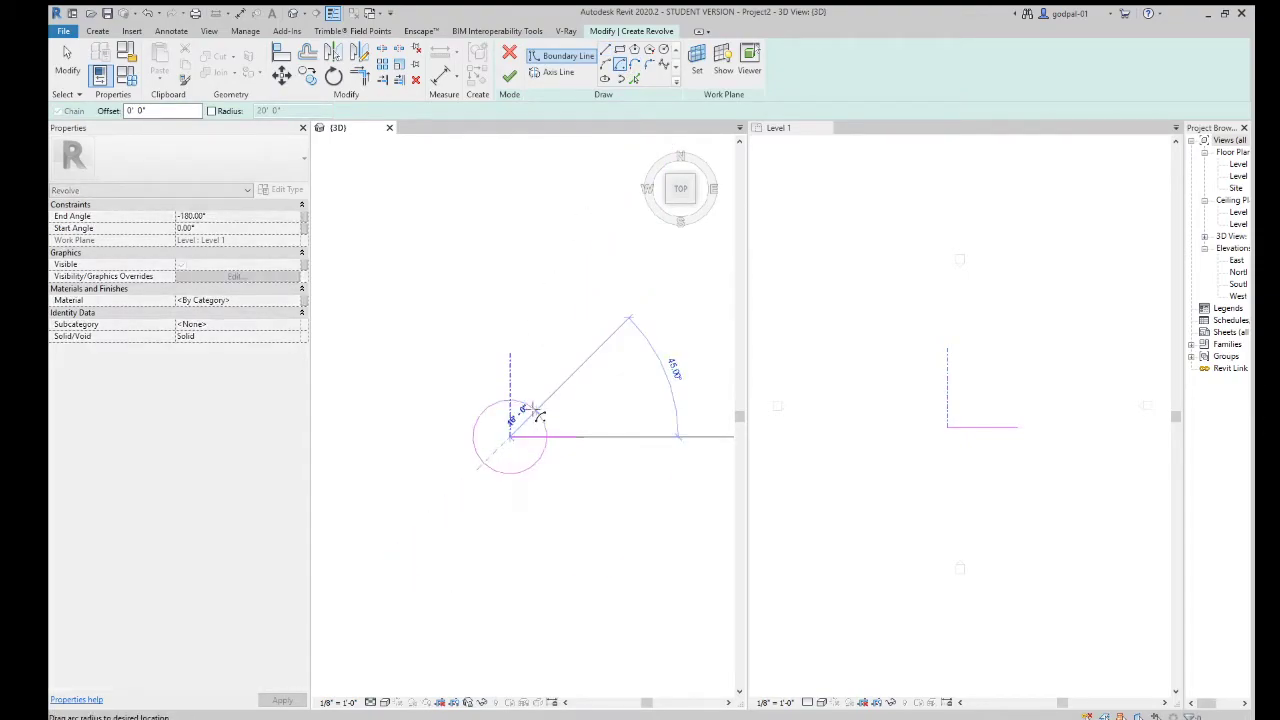
left_click(510, 352)
left_click(591, 439)
left_click(68, 62)
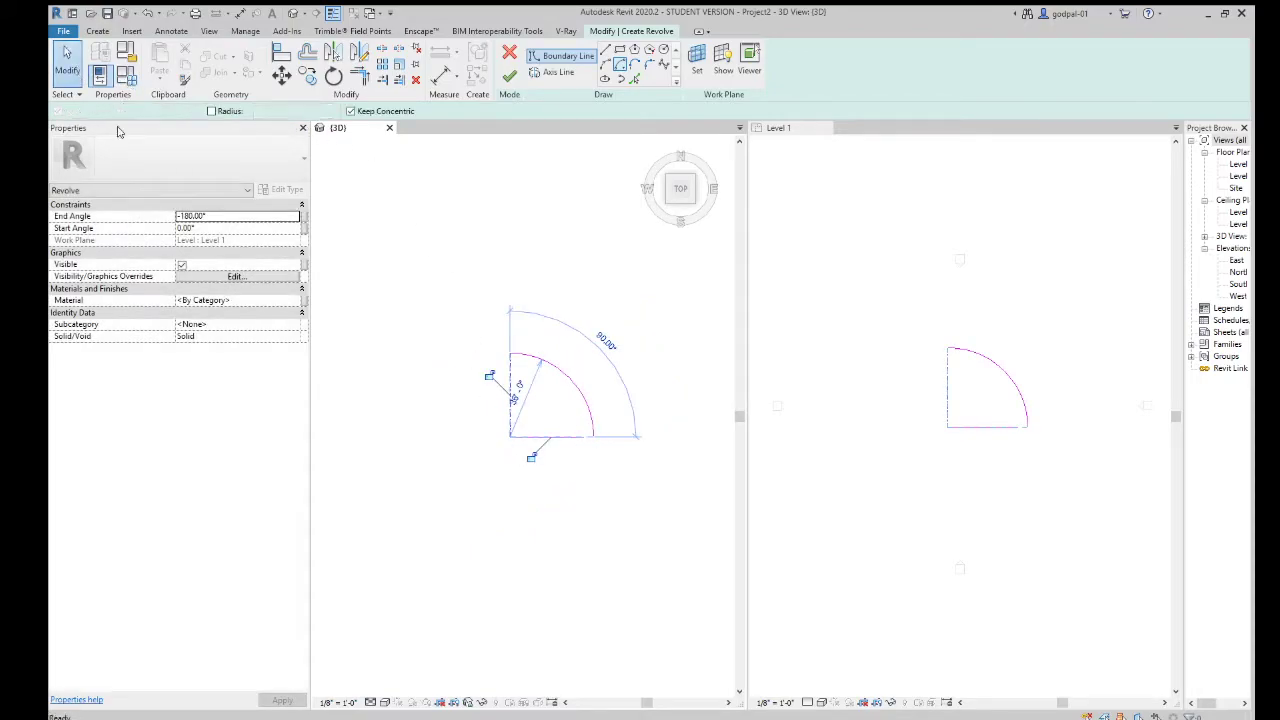
Stretch the horizontal boundary line to the arc's lower endpoint, making it 36' long
left_click(566, 437)
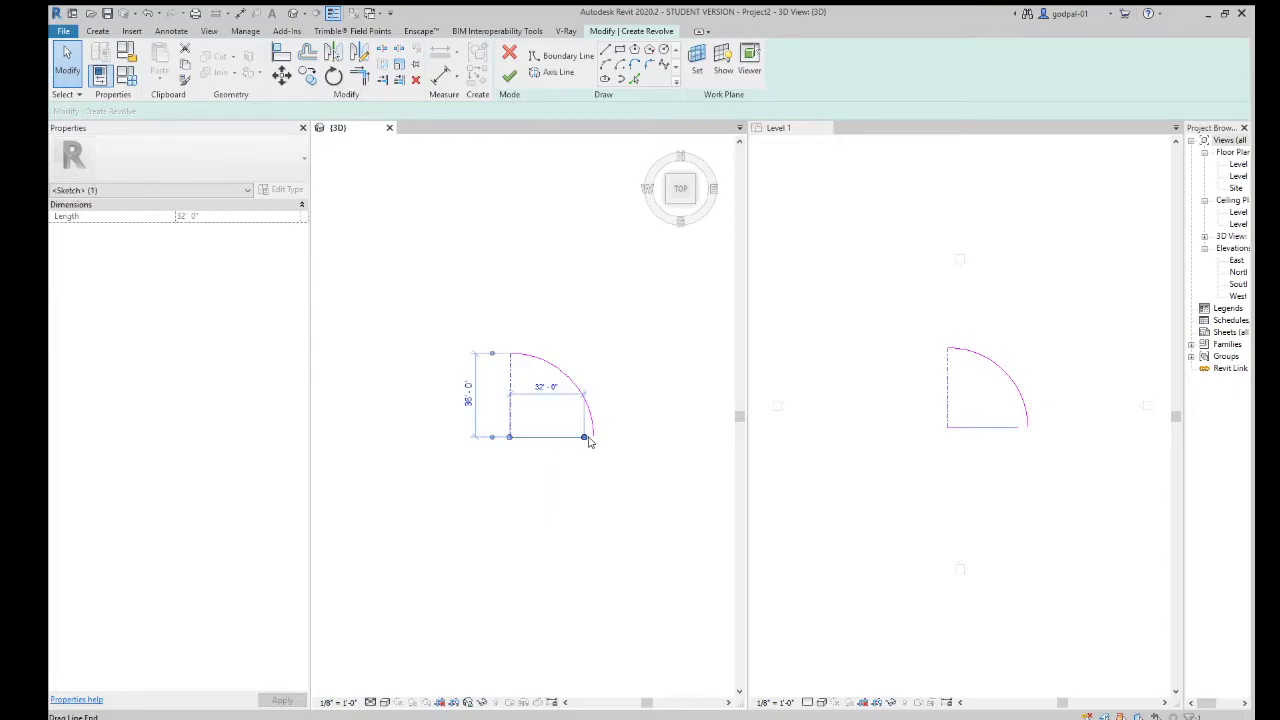
left_click_drag(588, 439, 593, 437)
left_click(548, 460)
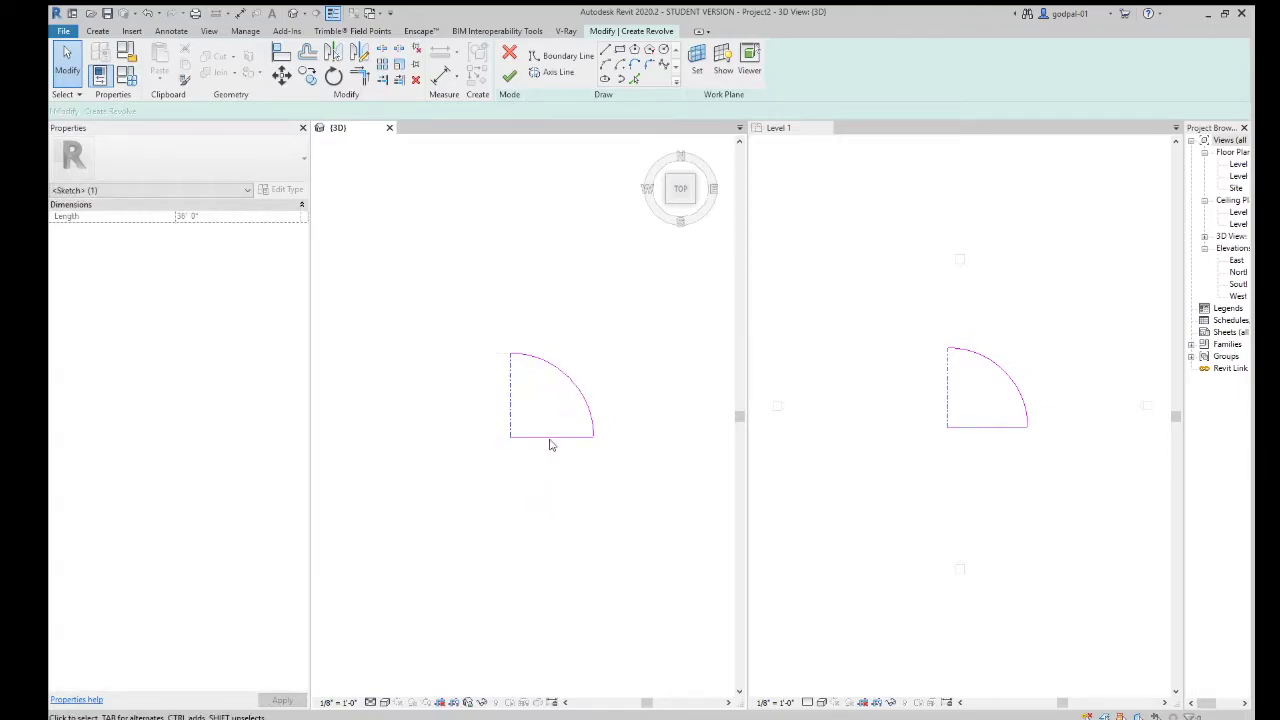
Close the profile with a vertical boundary line along the axis and finish the revolve sketch
left_click(510, 78)
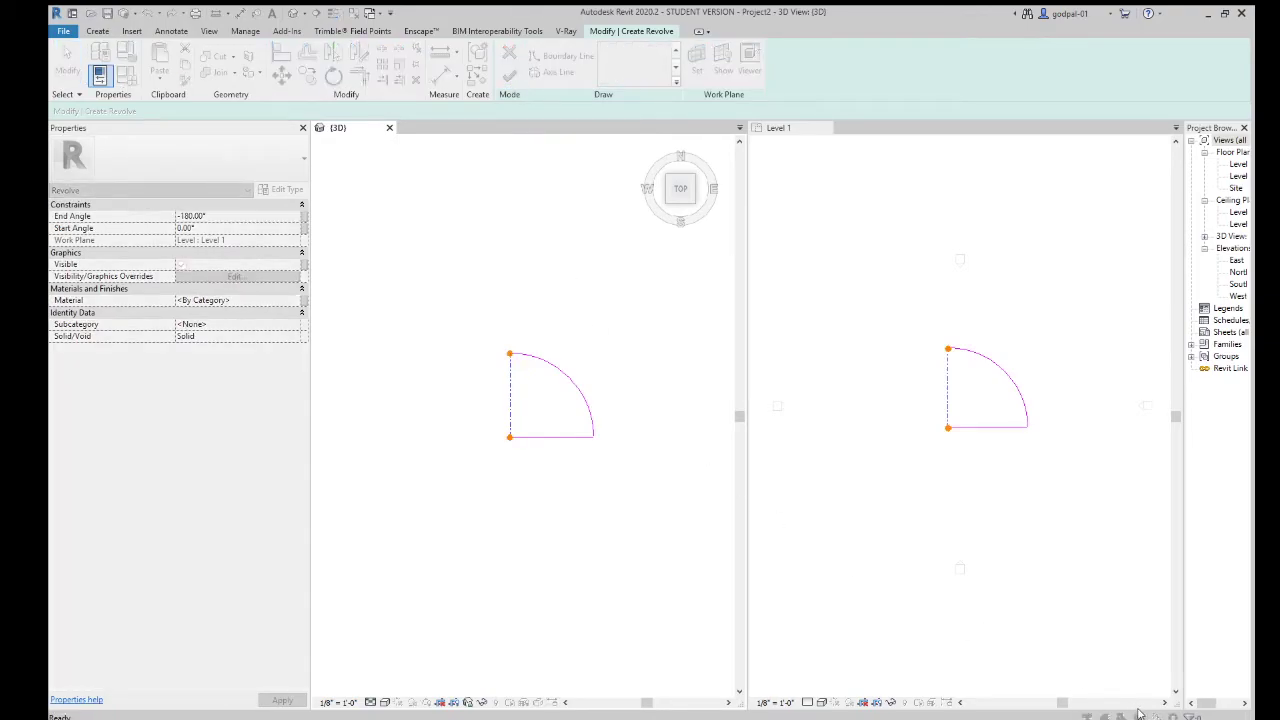
left_click(568, 56)
left_click(511, 354)
left_click(509, 437)
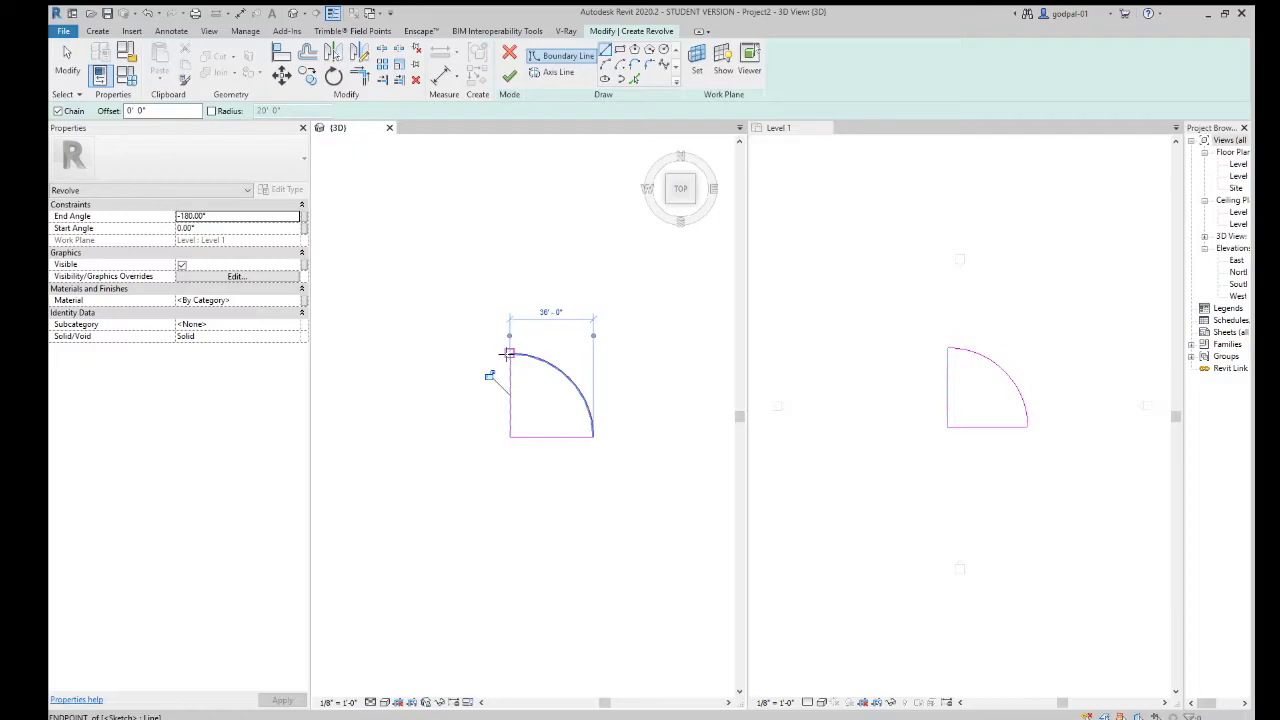
left_click(509, 75)
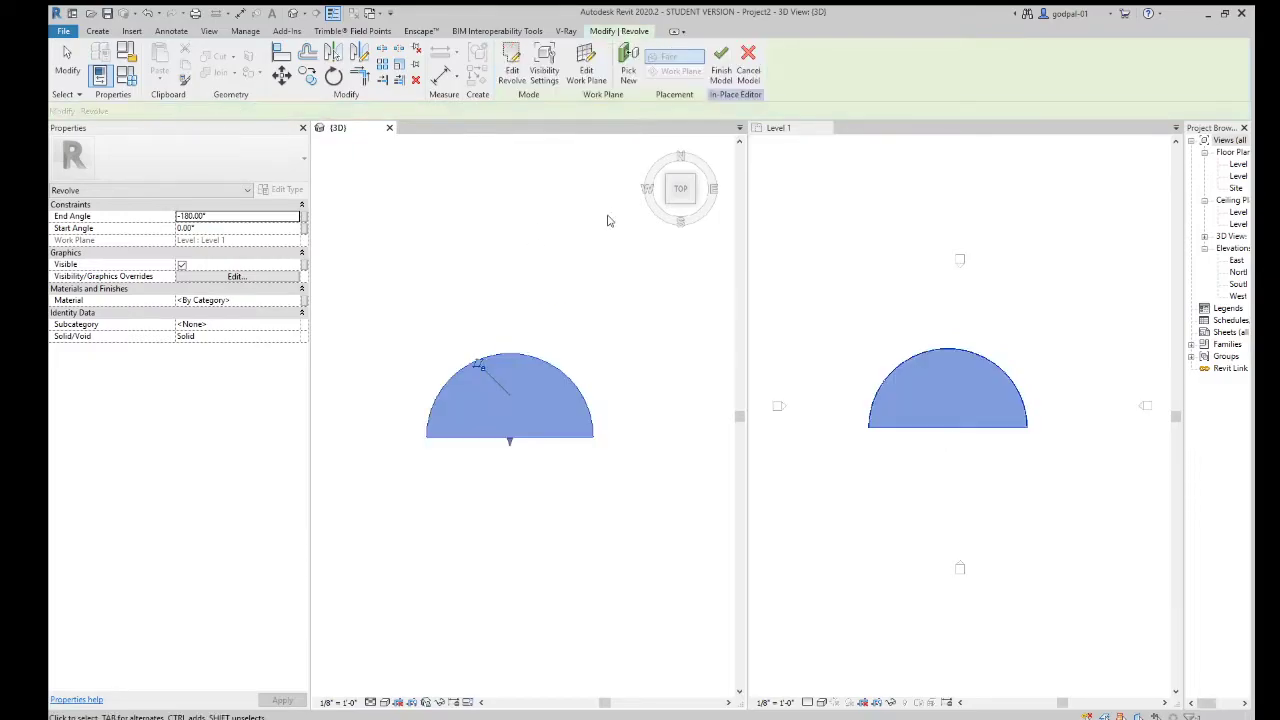
Try an end angle of 180° on the revolve in the isometric view, and undo the change
left_click(654, 143)
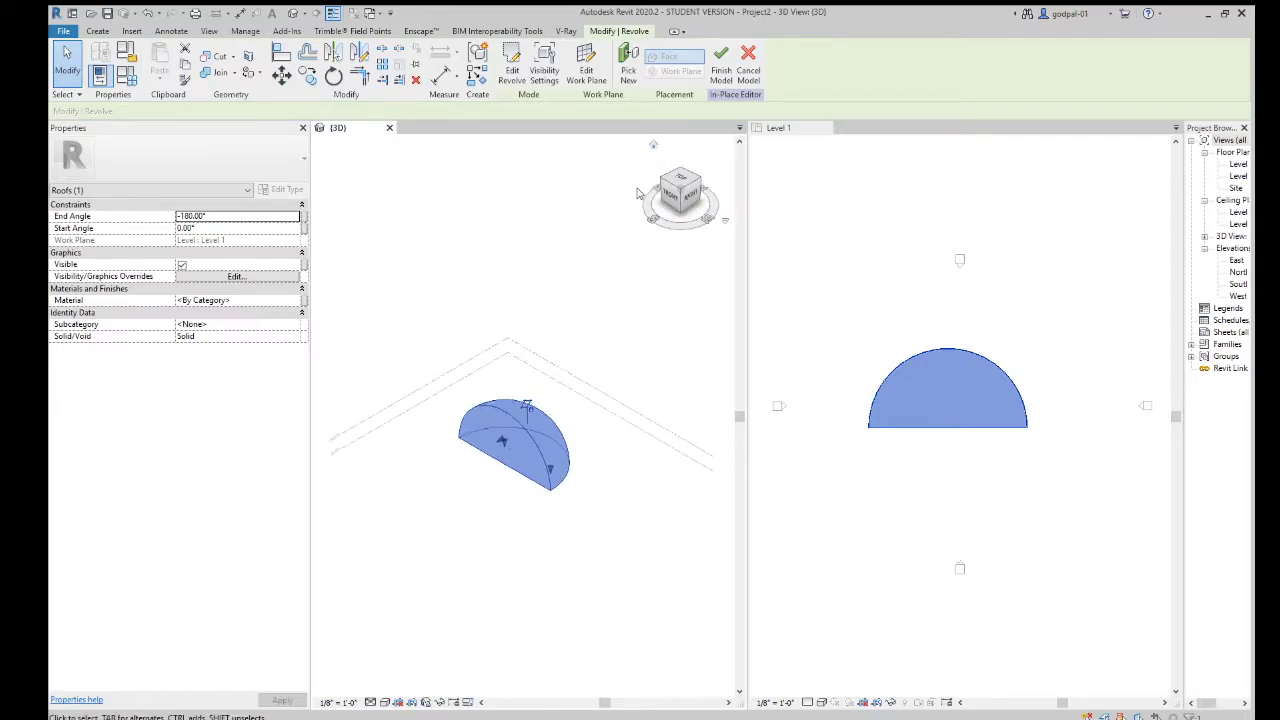
left_click_drag(212, 216, 134, 205)
type("180")
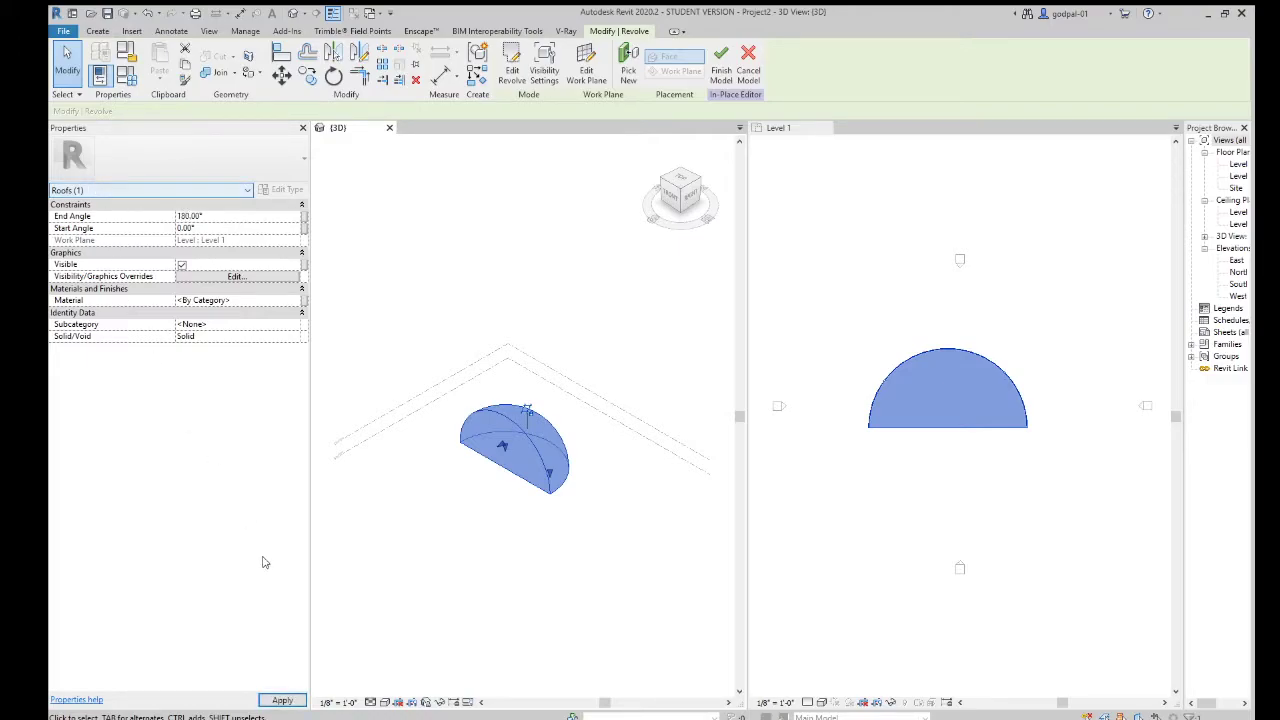
left_click(280, 700)
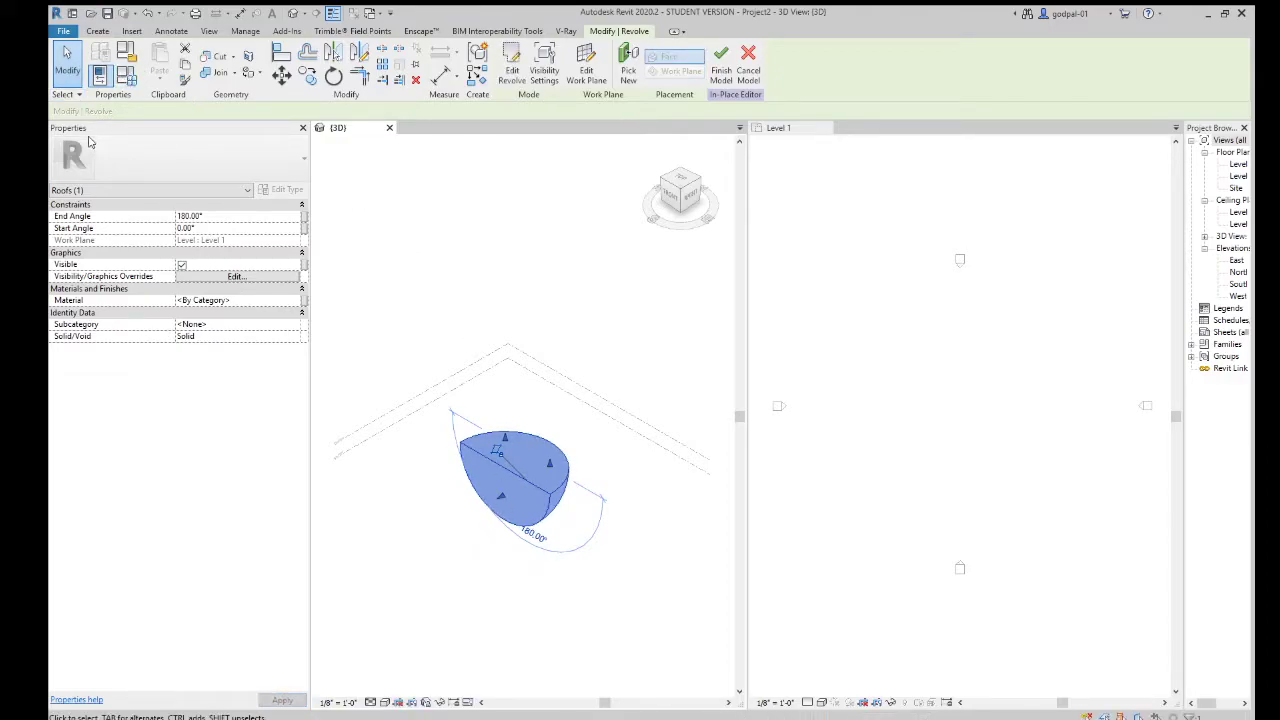
left_click(148, 14)
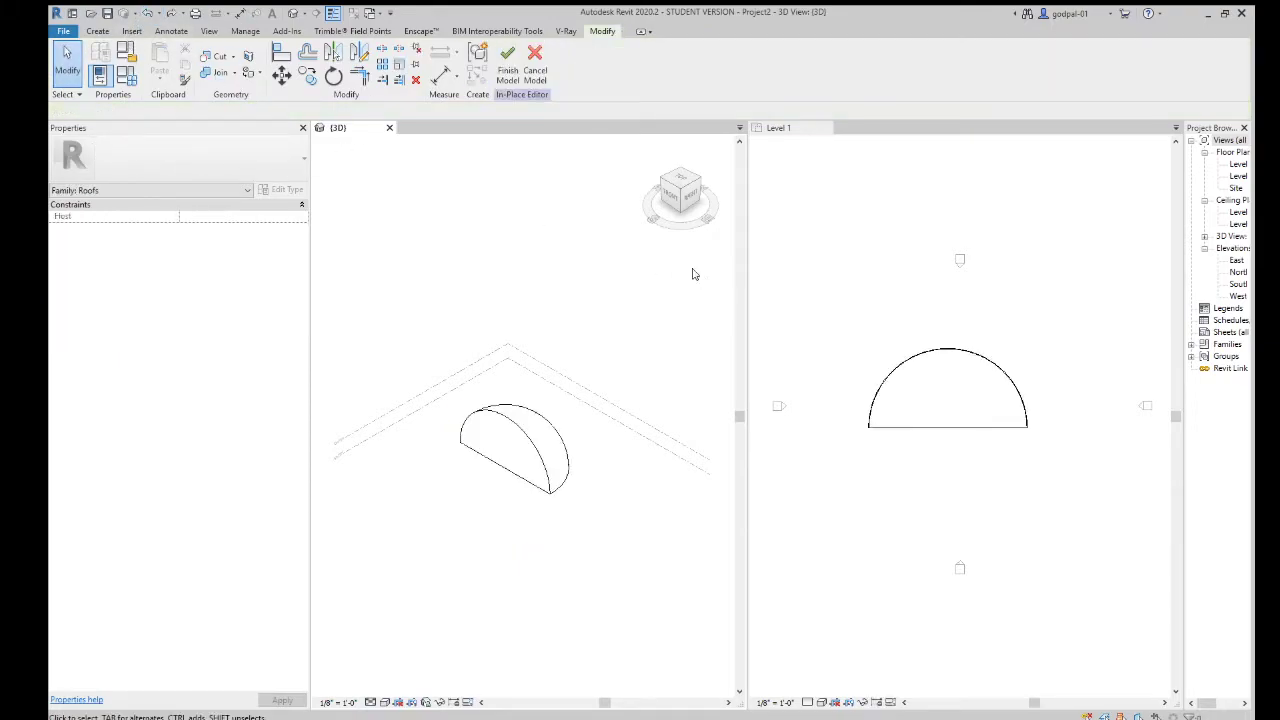
Finish the in-place roof model and select the resulting half-dome
left_click(506, 74)
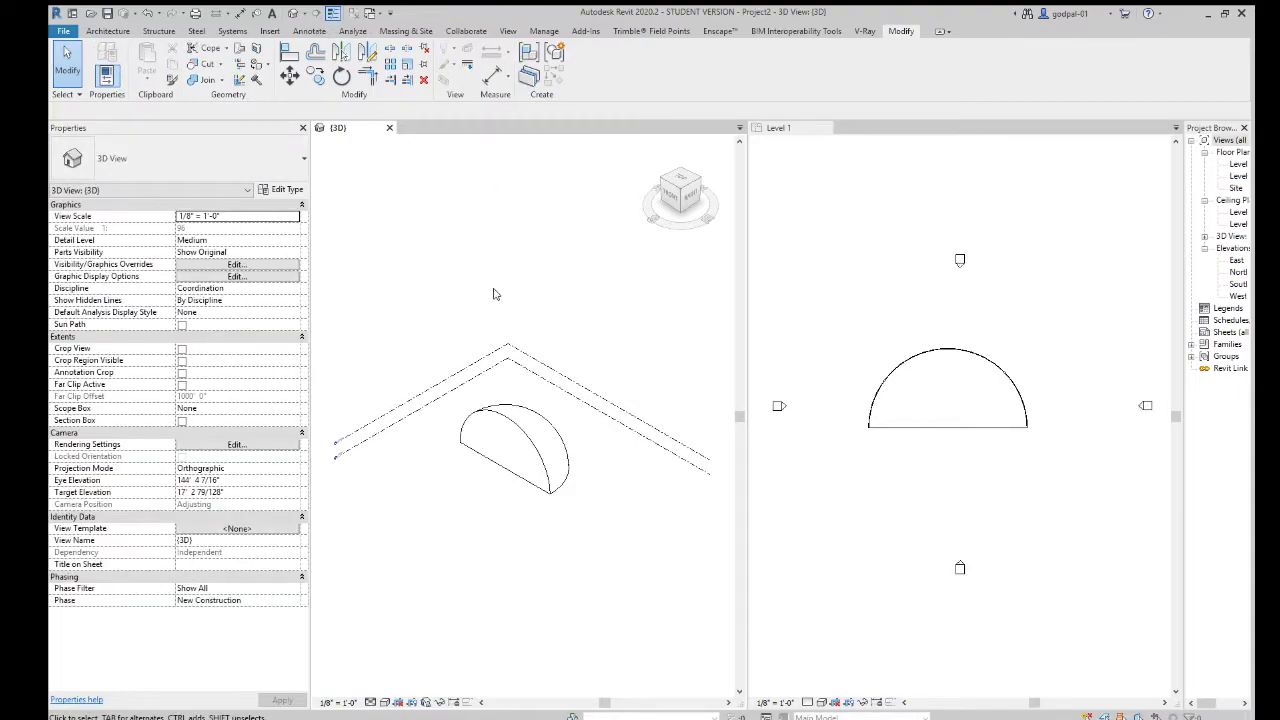
left_click(508, 418)
mouse_move(502, 447)
left_mouse_down()
mouse_move(450, 487)
mouse_move(500, 450)
left_mouse_up()
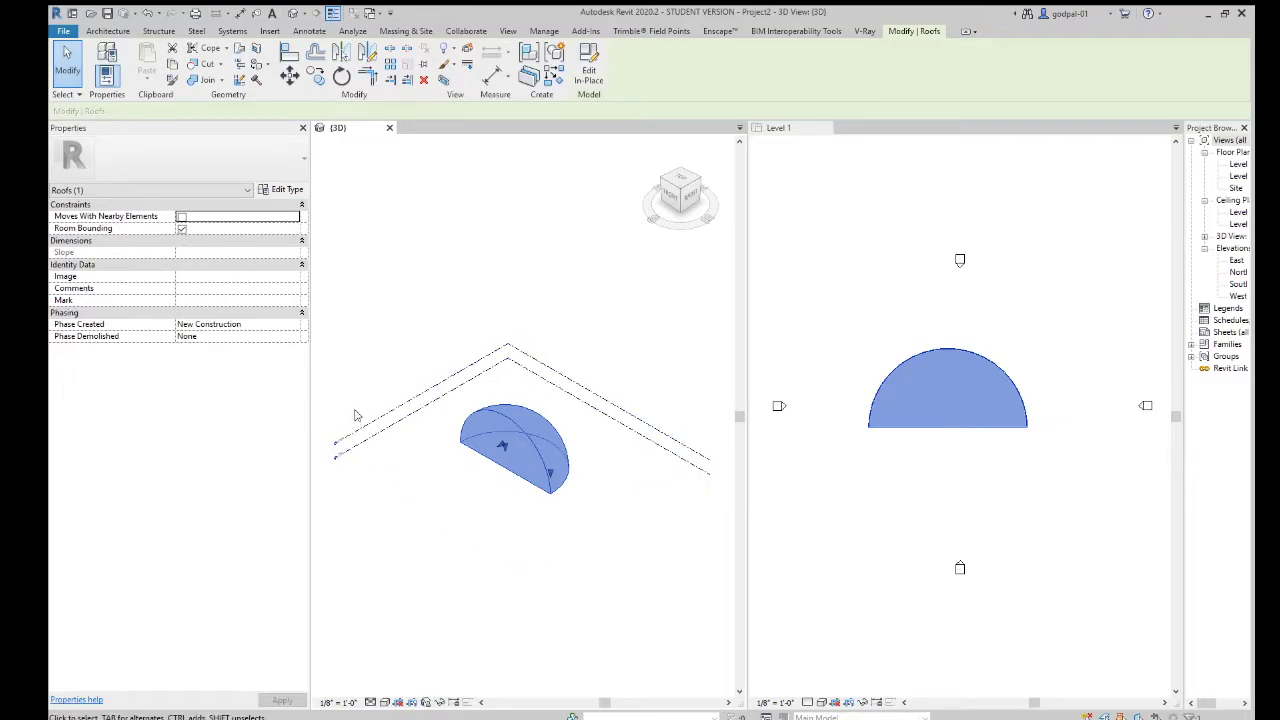
On the Level 1 plan, draw a closed rectangle of Generic - 8" walls about 48' by 32' below the half-dome
left_click(851, 261)
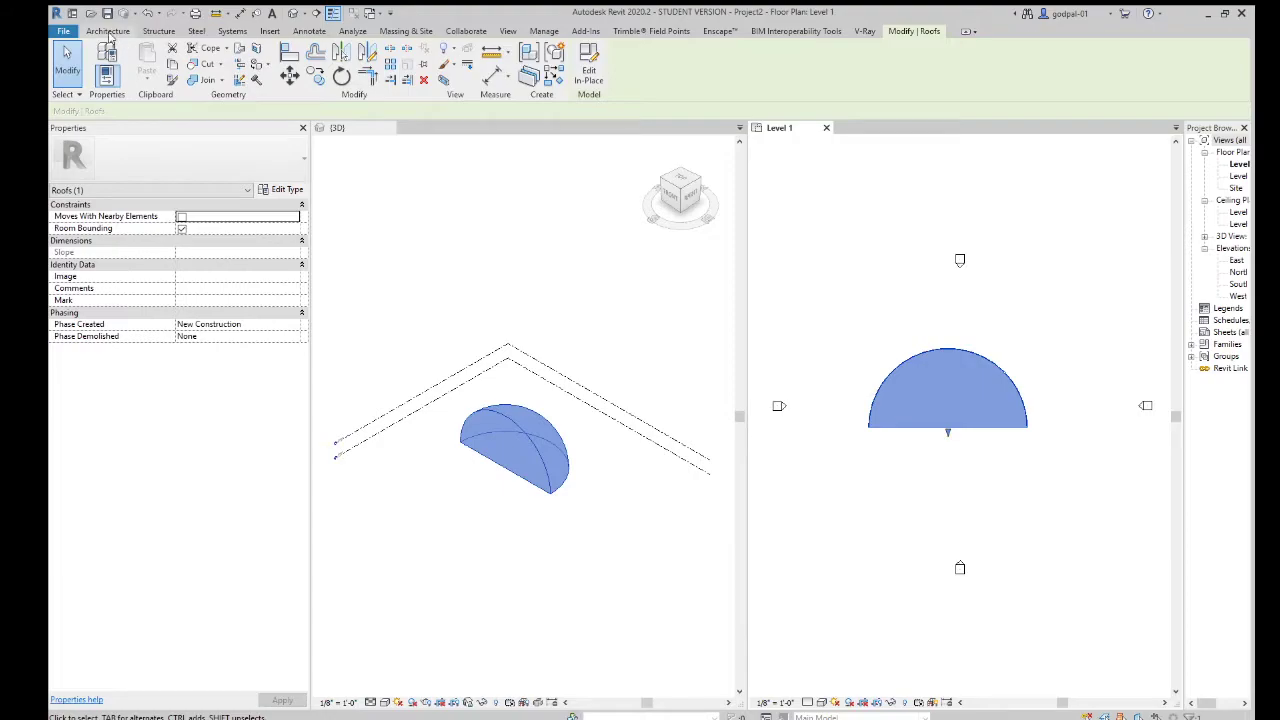
left_click(109, 31)
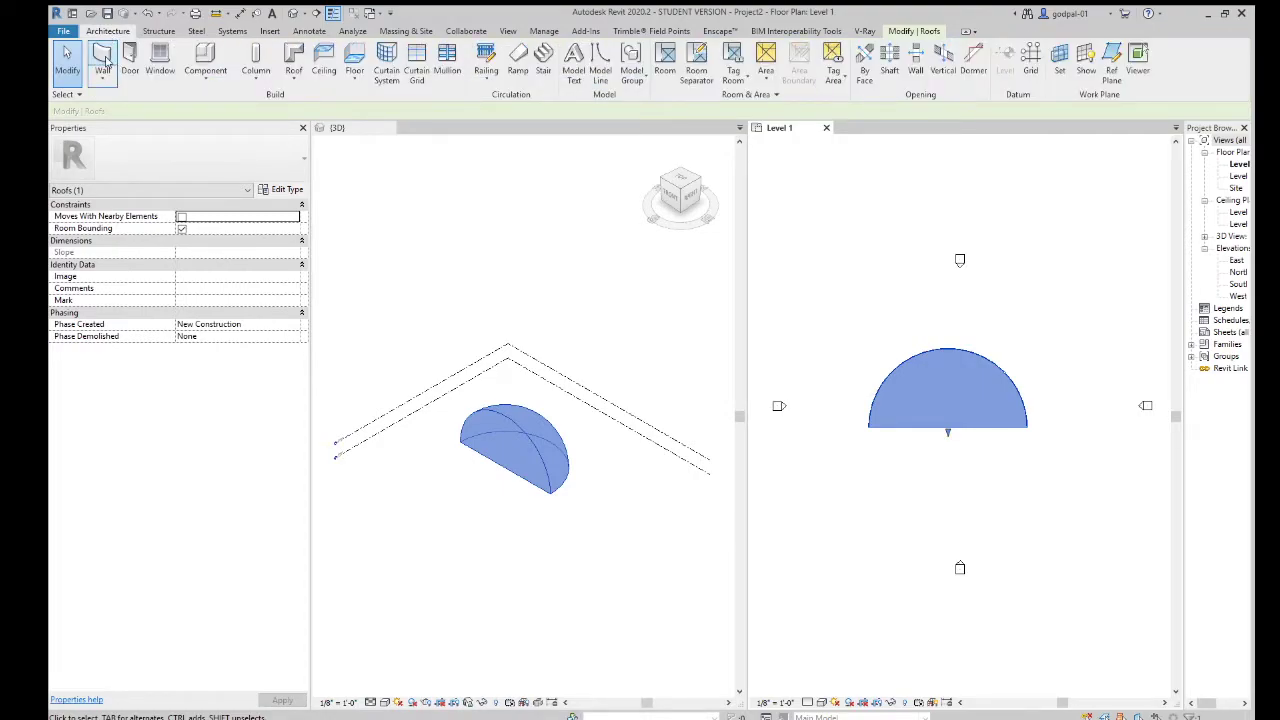
left_click(102, 58)
left_click(897, 468)
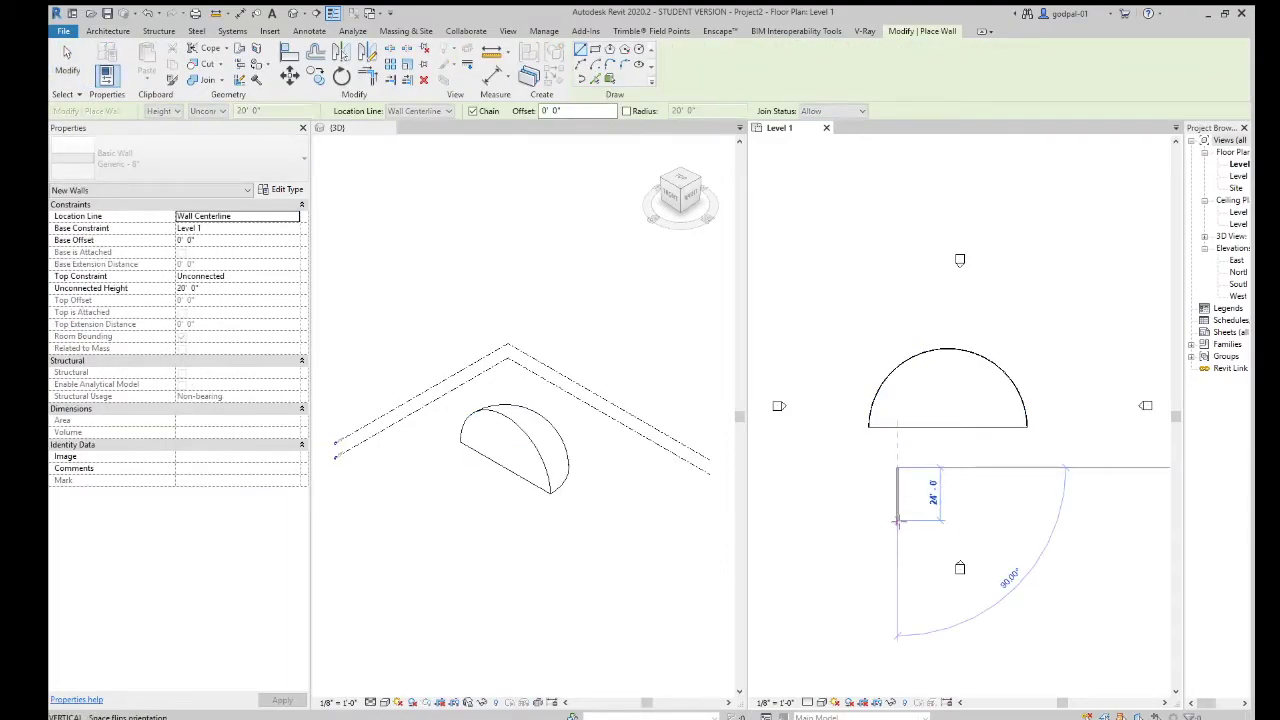
left_click(897, 538)
left_click(1003, 538)
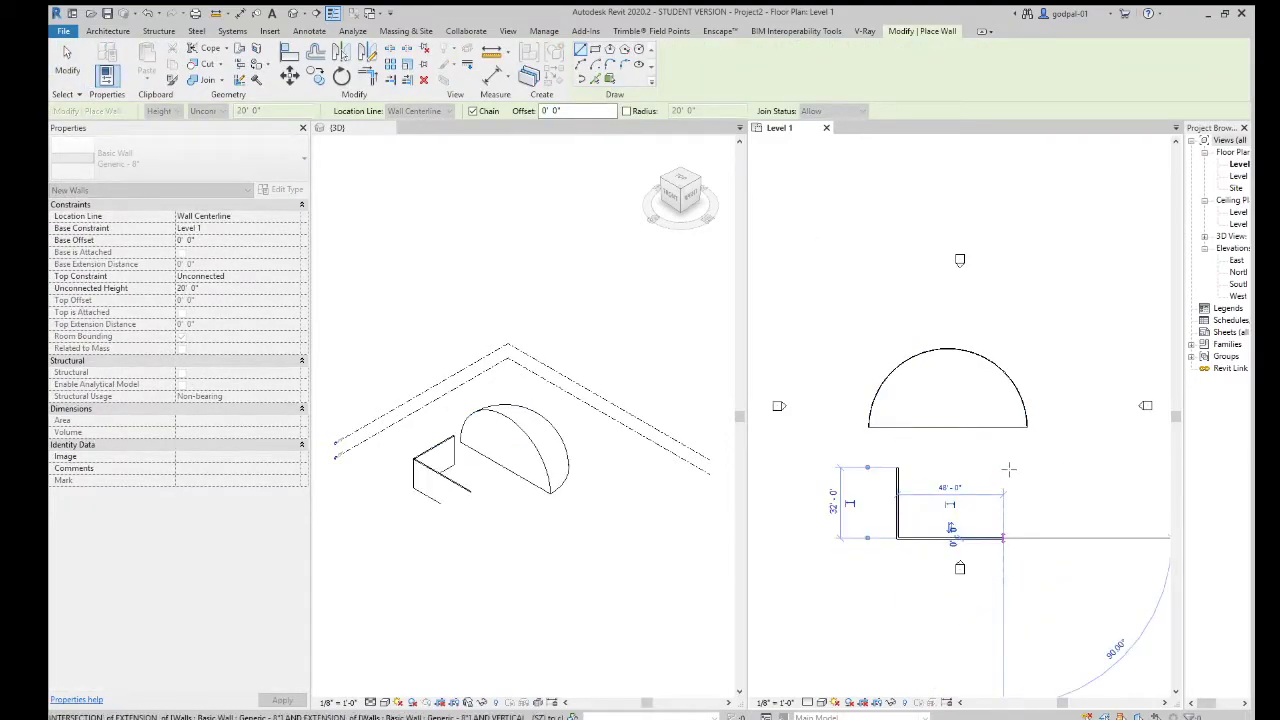
left_click(897, 468)
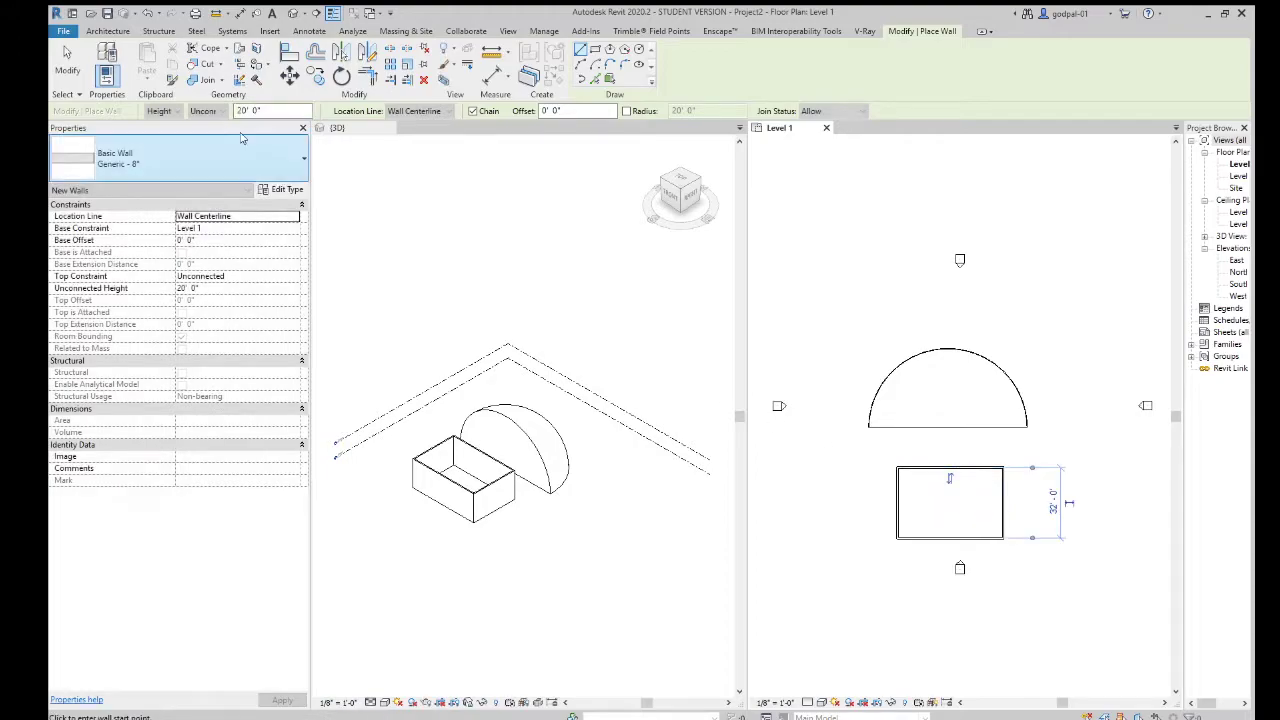
left_click(65, 60)
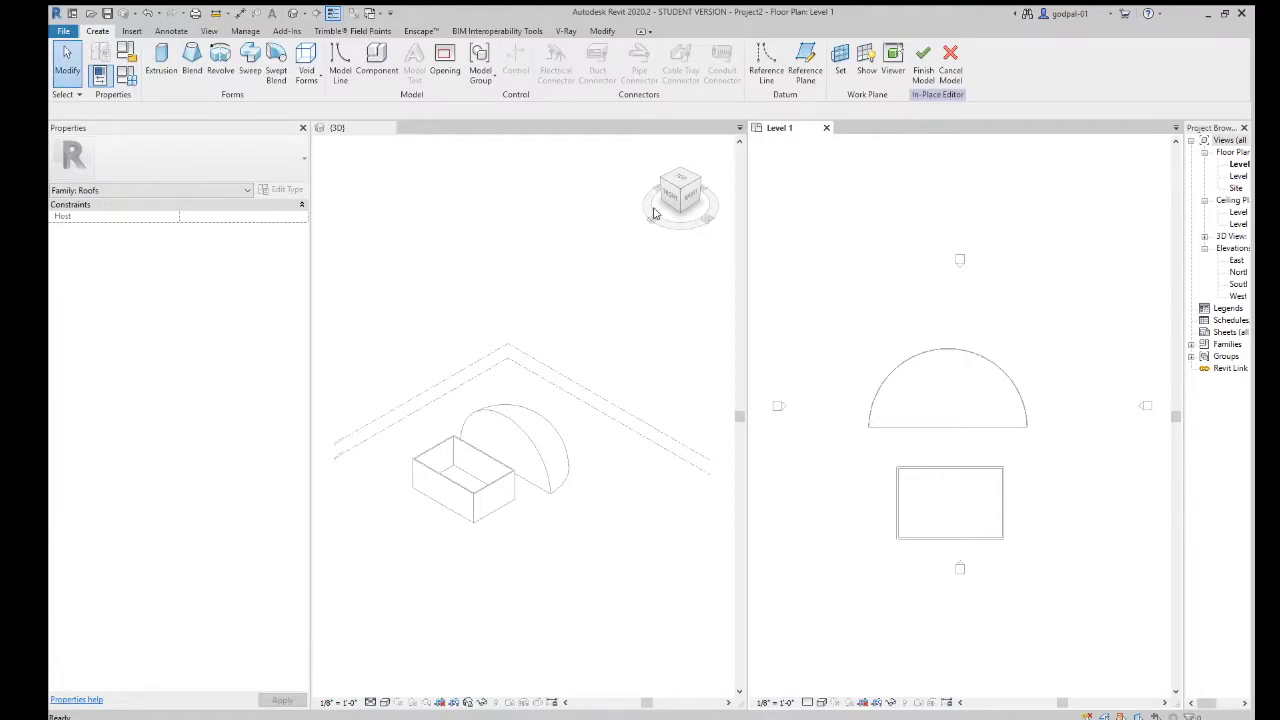
Create a 1' deep in-place roof extrusion from a 48'-8" by 32'-8" rectangle along the walls' outer corners, and select it
left_click(163, 70)
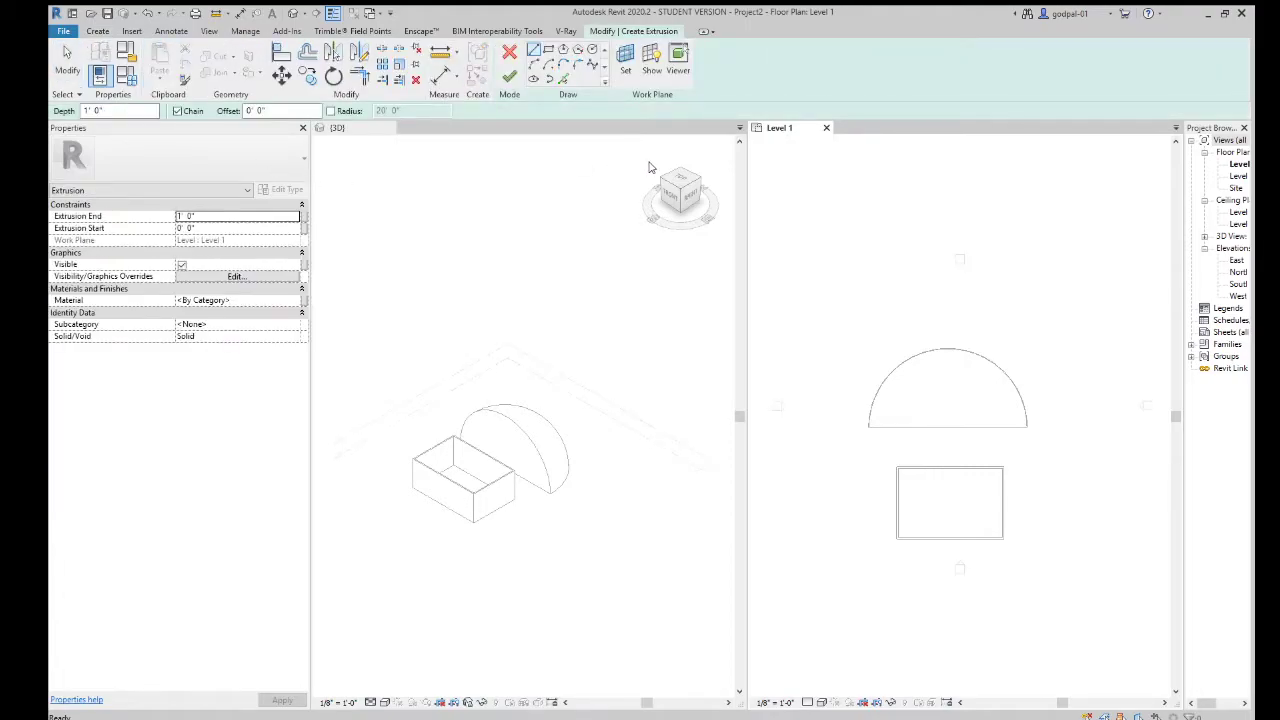
left_click(549, 55)
scroll(905, 475, "up", 4)
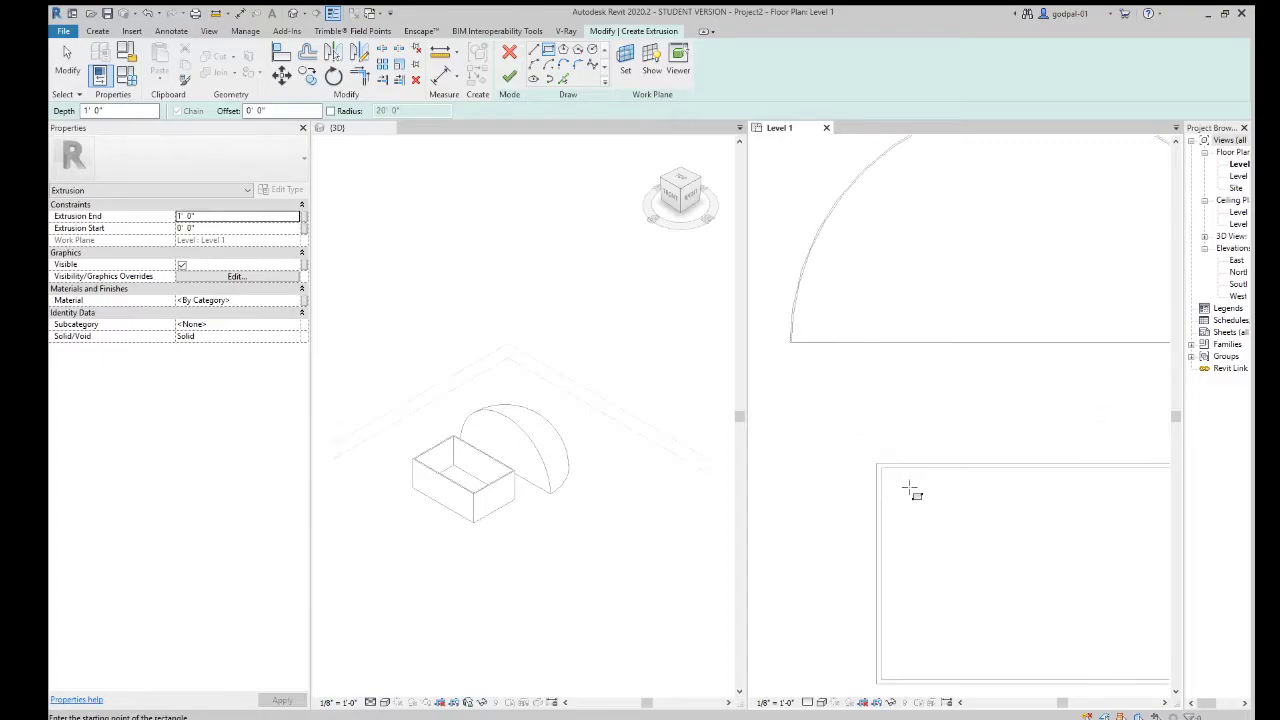
left_click(857, 447)
scroll(851, 440, "down", 3)
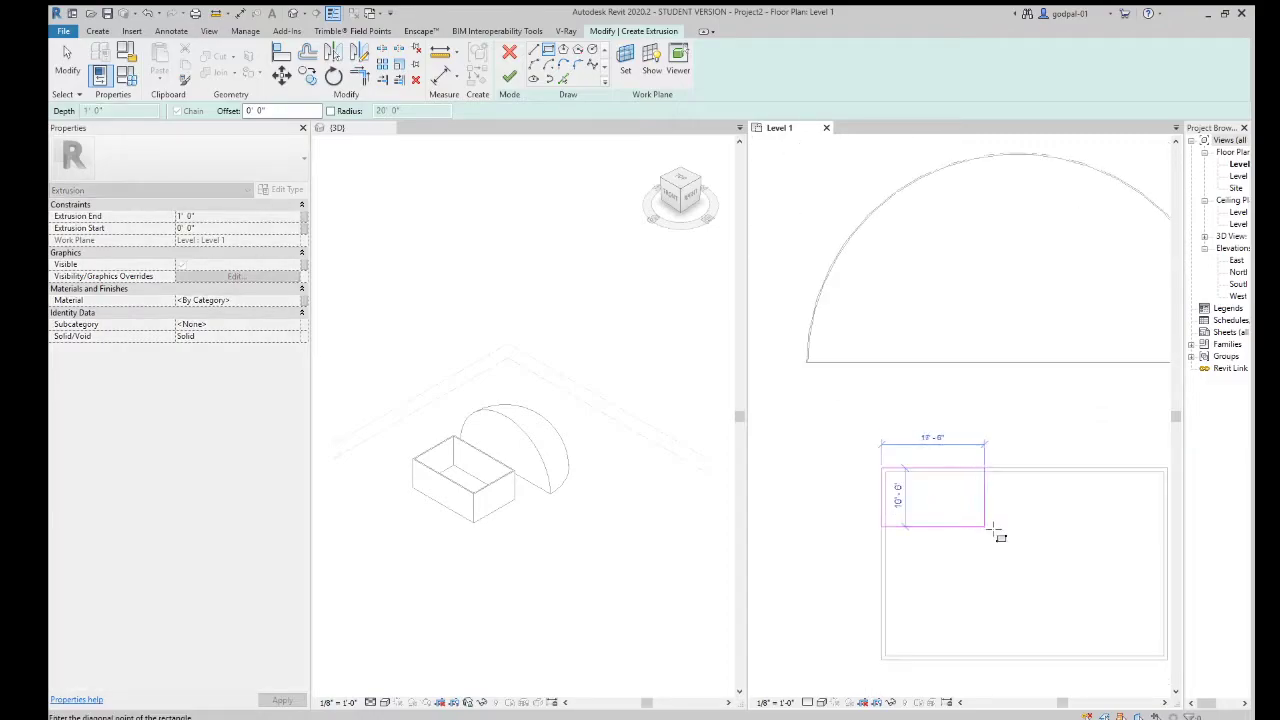
scroll(1000, 550, "up", 4)
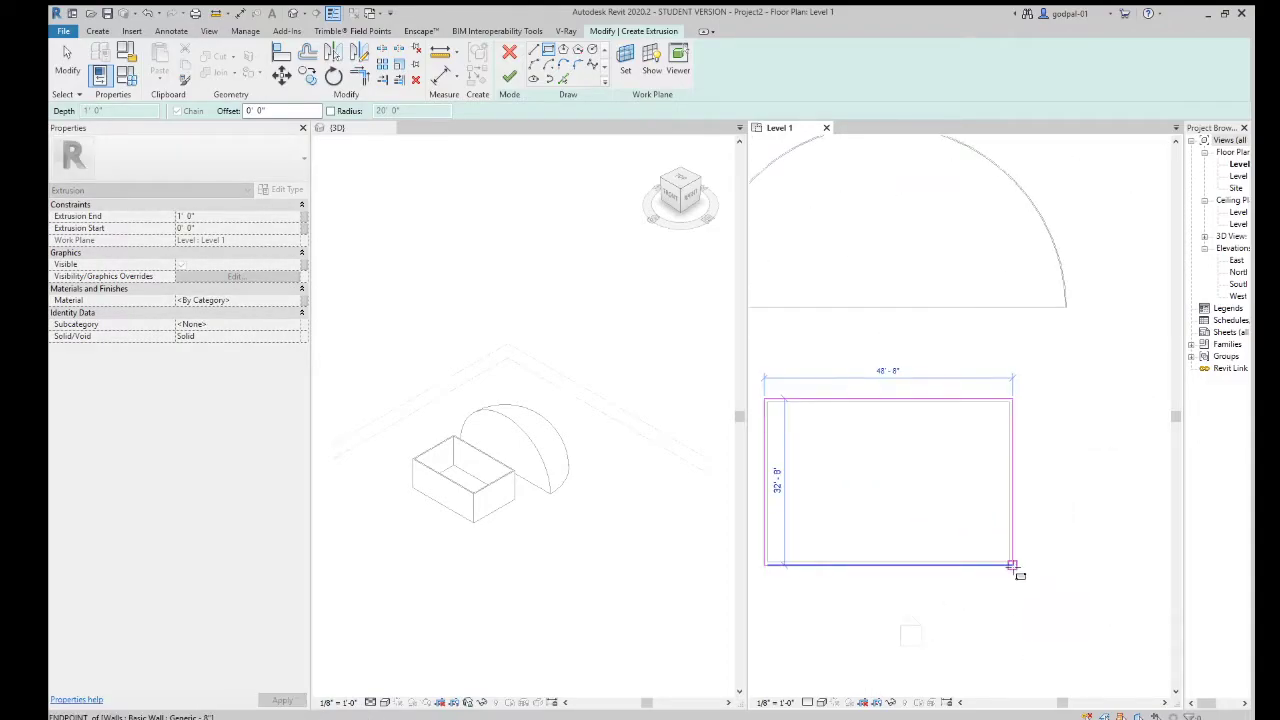
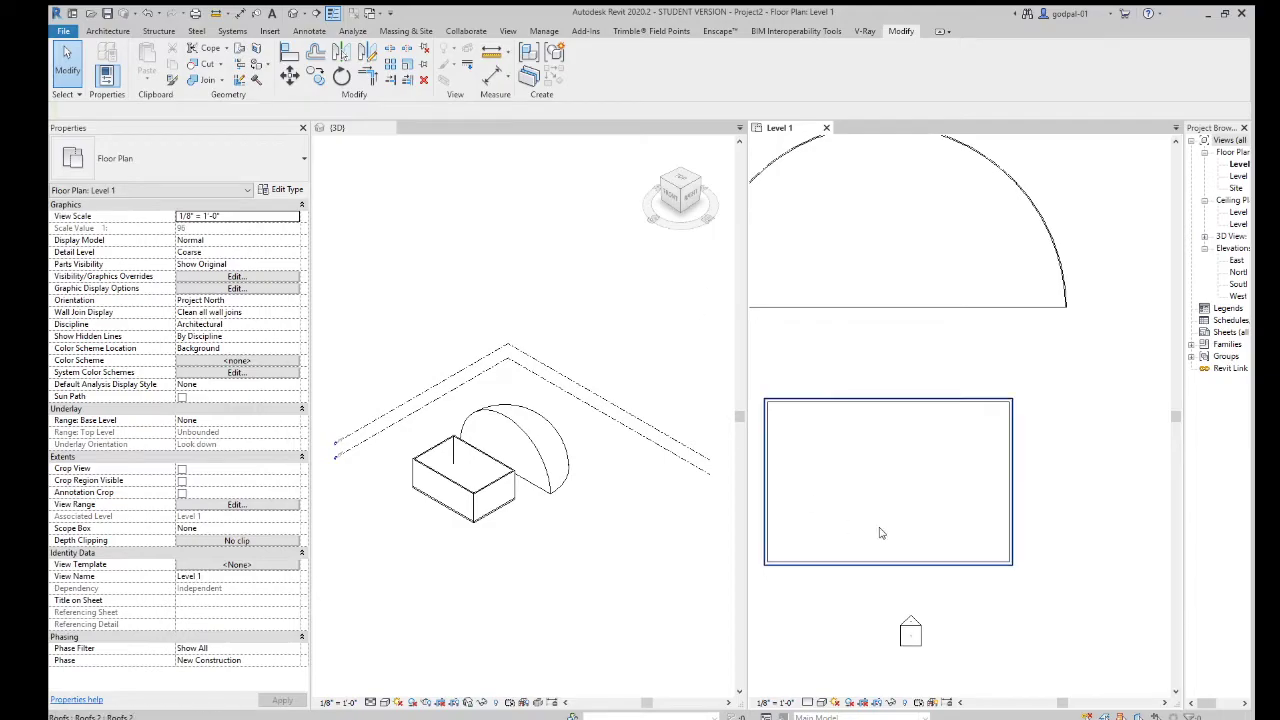
scroll(877, 519, "down", 2)
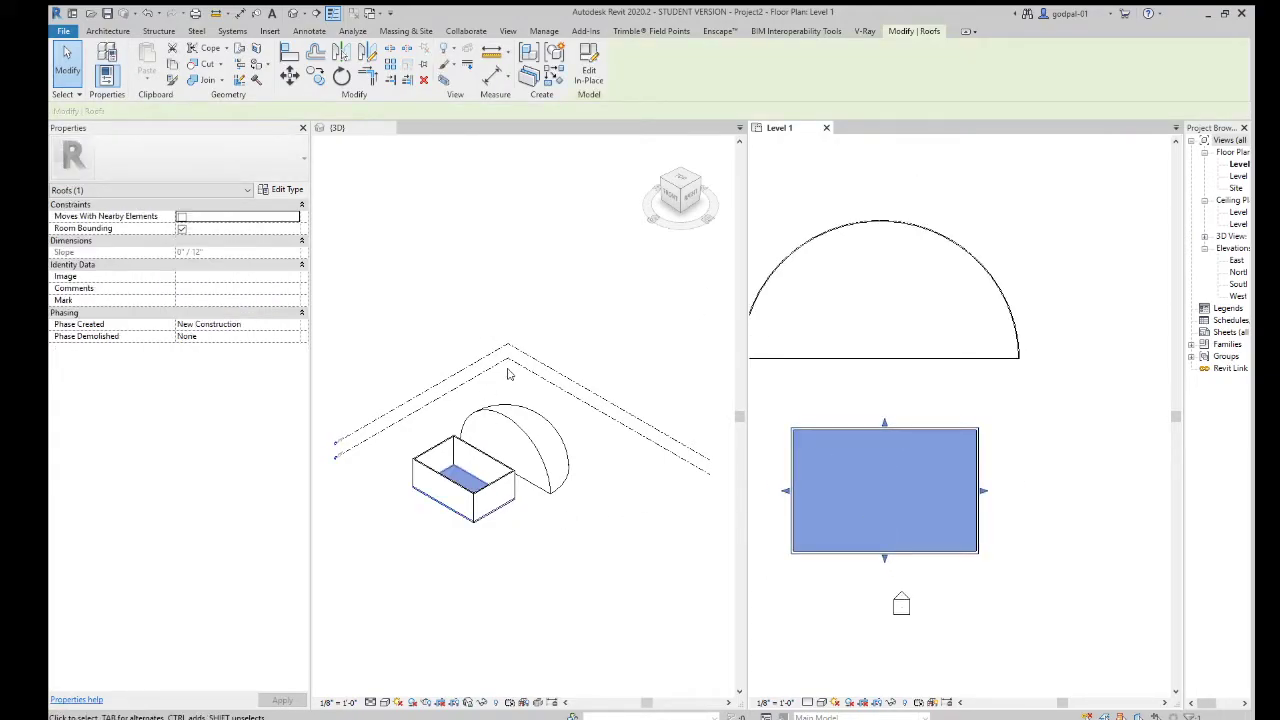
Nudge the selected in-place roof slab northward on the Level 1 plan, past the north wall
key("Up")
key("Up")
key("Up")
key("Up")
key("Up")
key("Up")
key("Up")
key("Up")
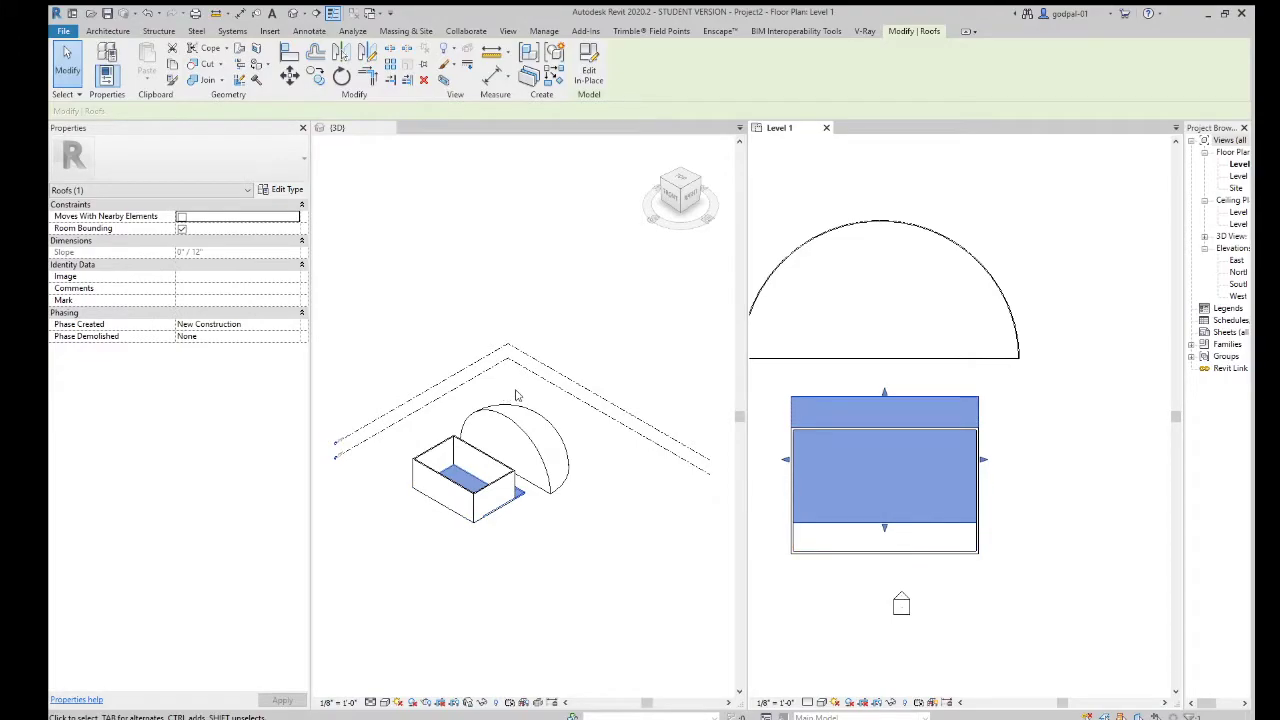
Undo the nudges of the in-place roof slab
left_click(149, 15)
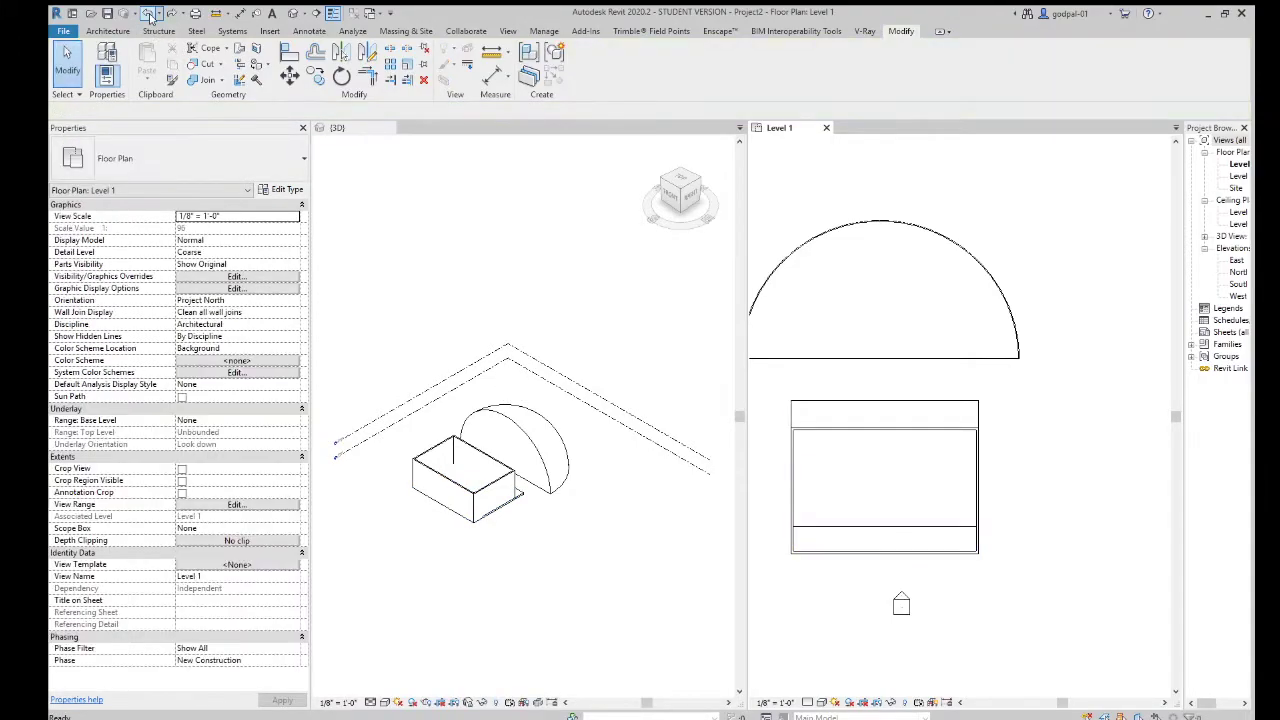
left_click(149, 15)
left_click(149, 15)
left_click(149, 15)
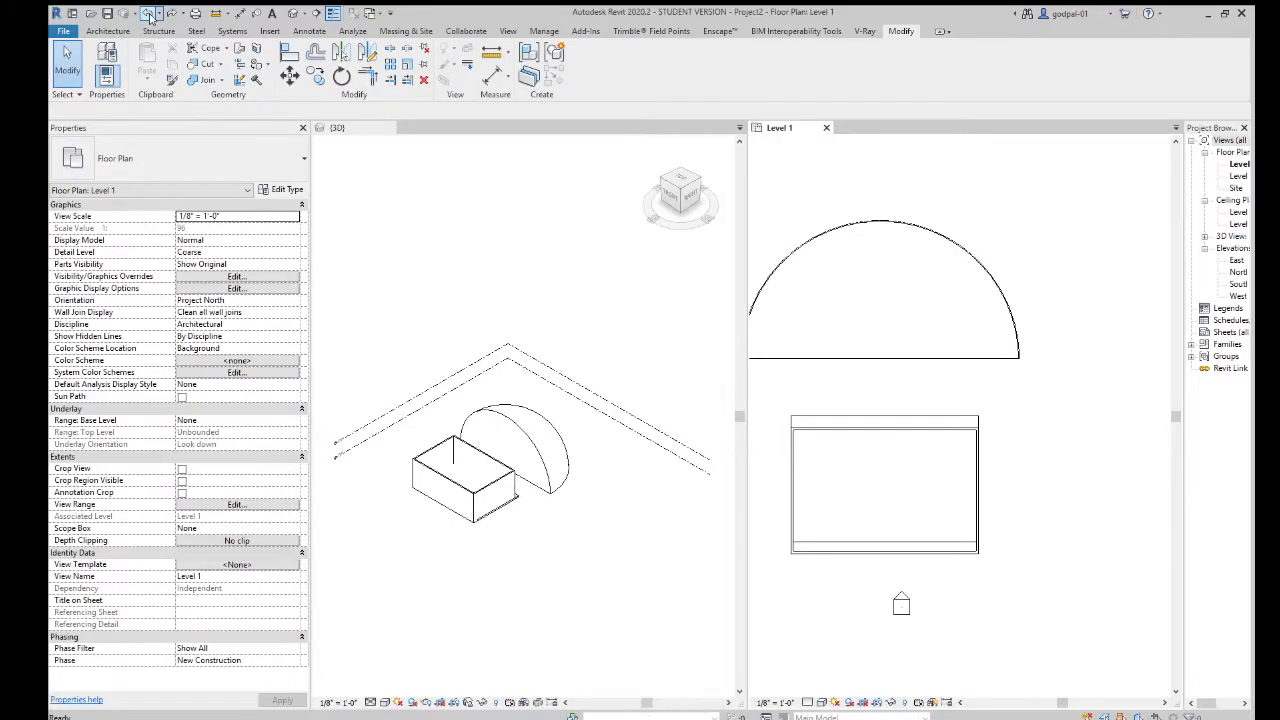
left_click(149, 15)
left_click(149, 15)
left_click(149, 15)
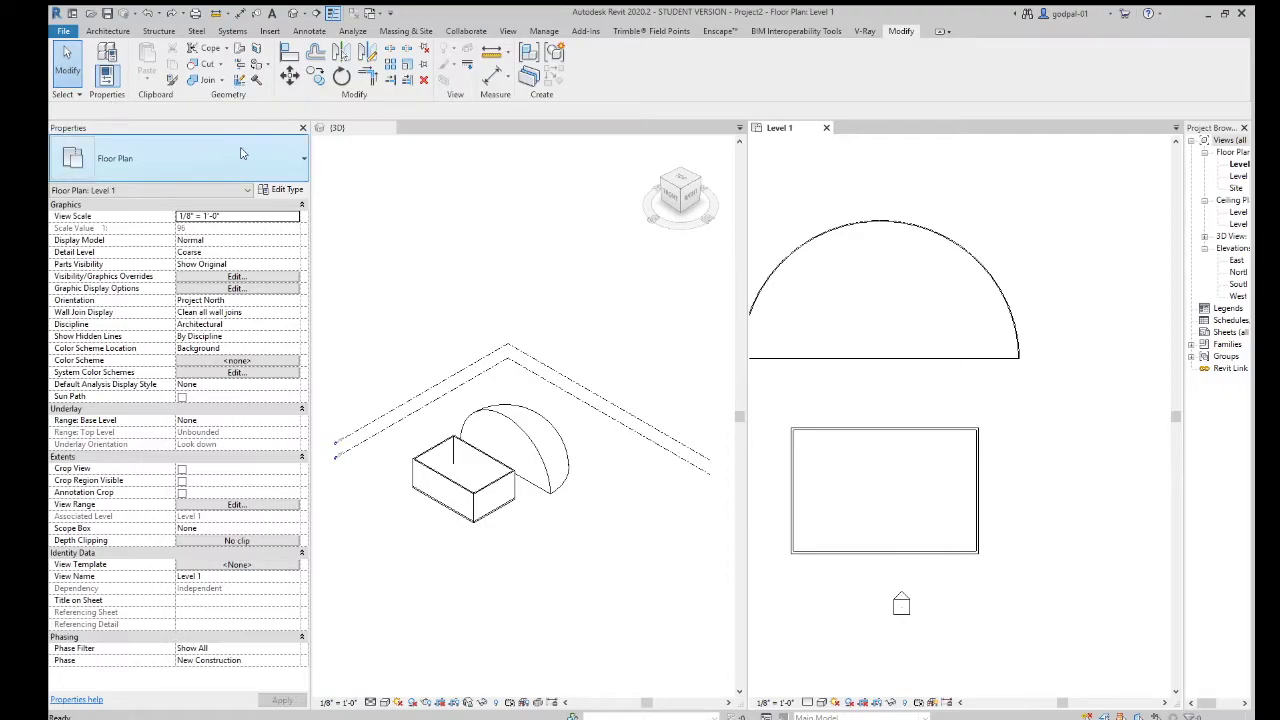
Create a solid in-place mass from a 24' by 28' rectangle drawn on Level 1 just west of the walls
left_click(117, 35)
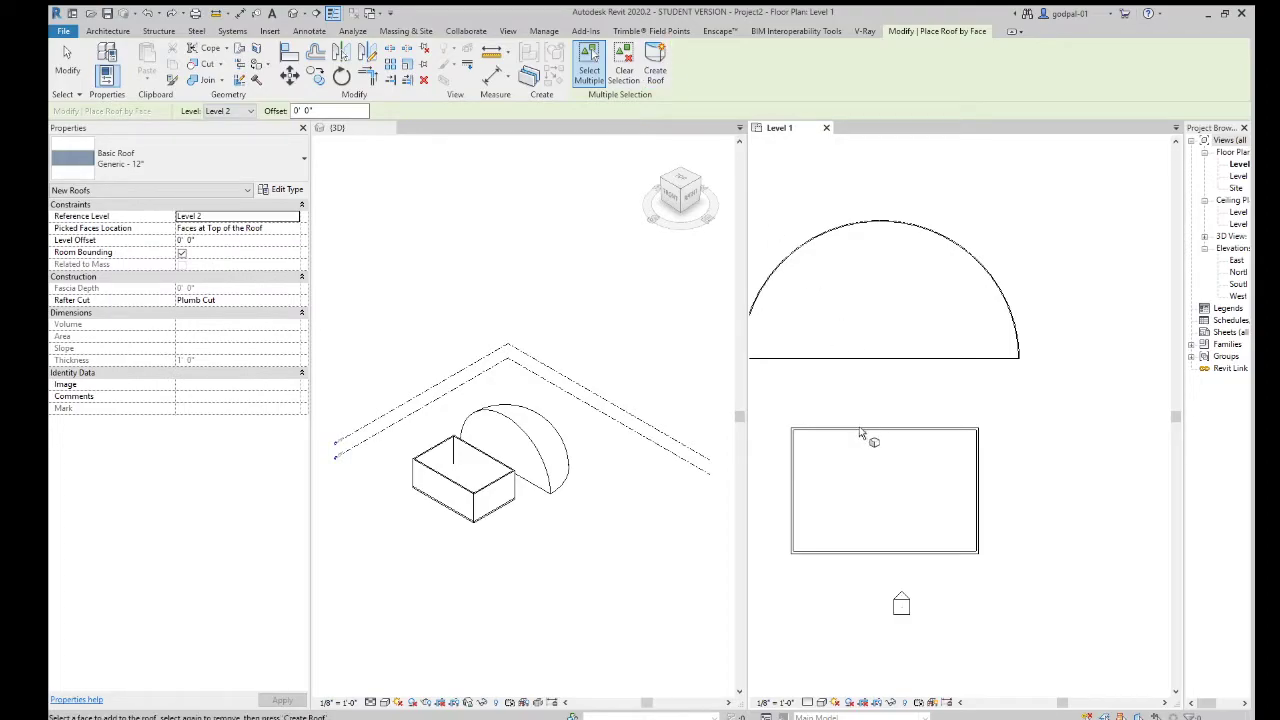
left_click(67, 62)
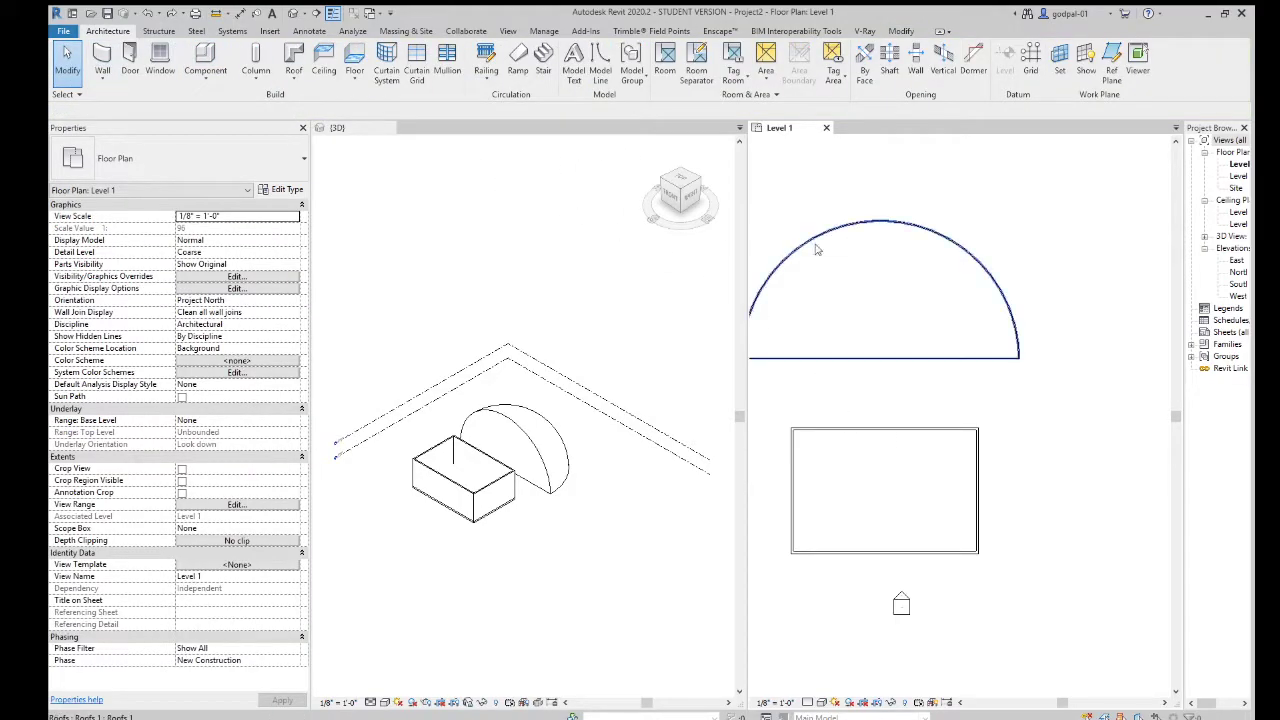
scroll(897, 280, "down", 2)
middle_click_drag(892, 298, 915, 312)
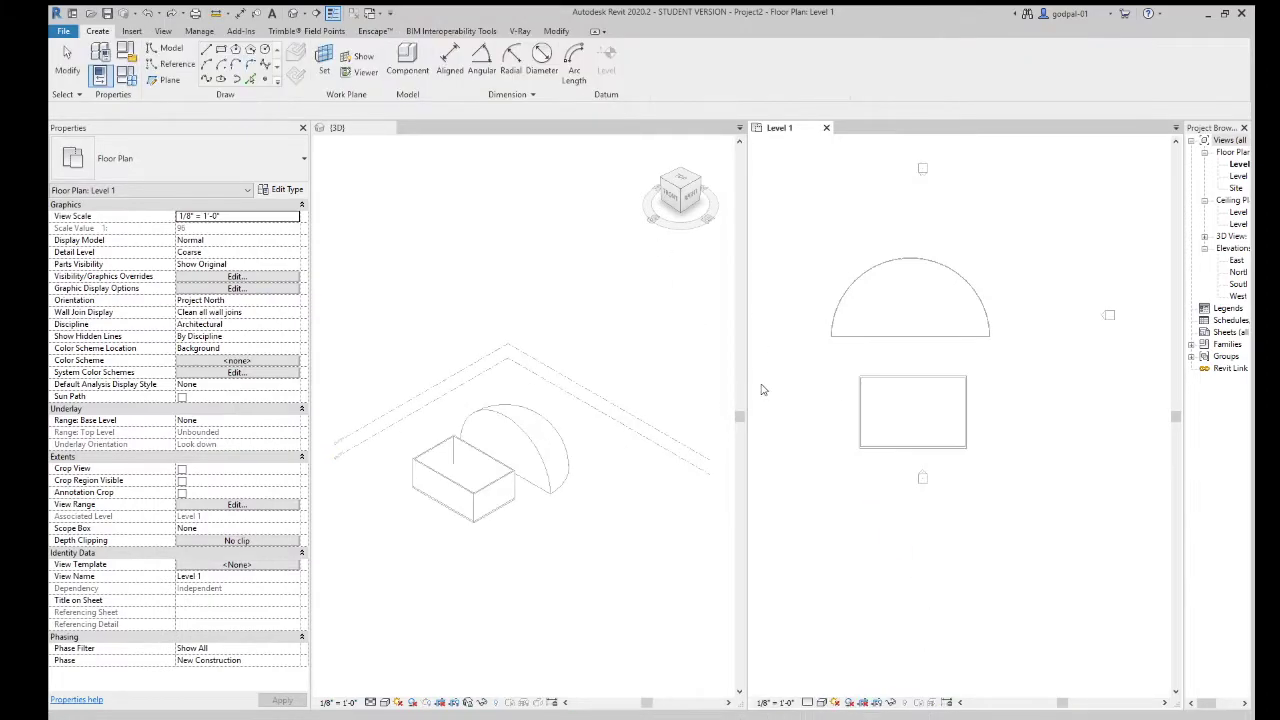
left_click(237, 52)
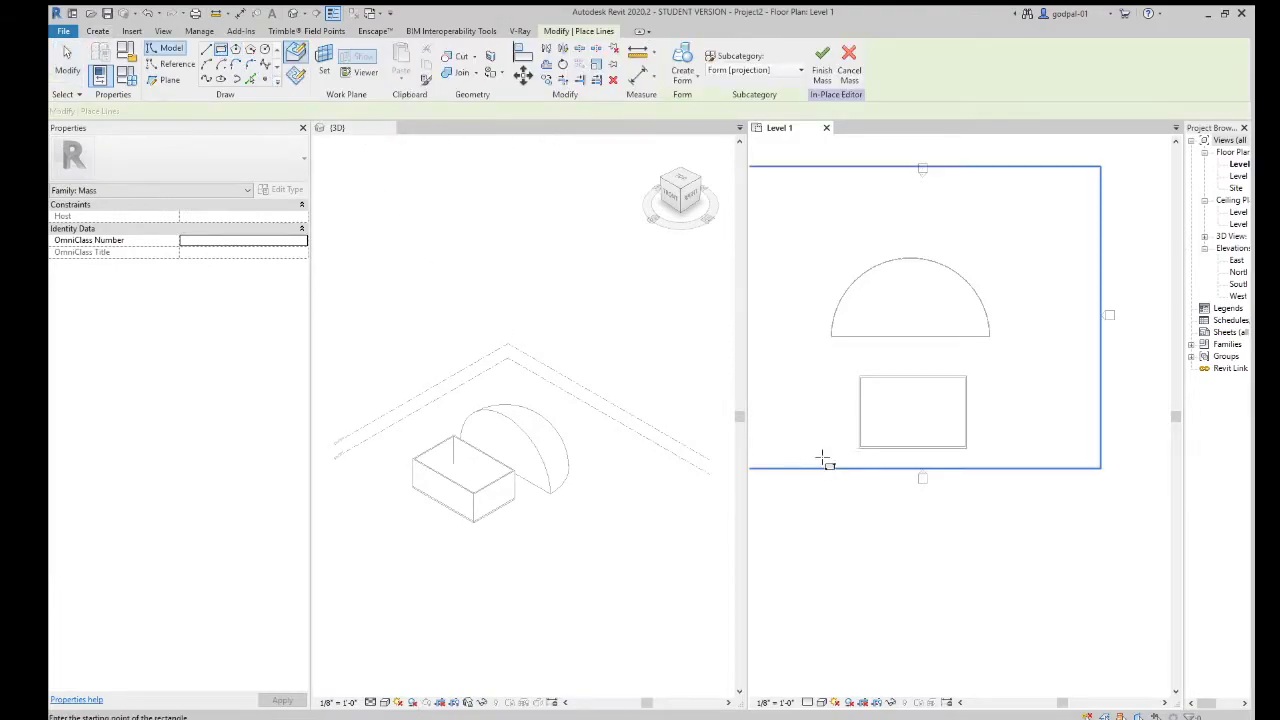
left_click(781, 377)
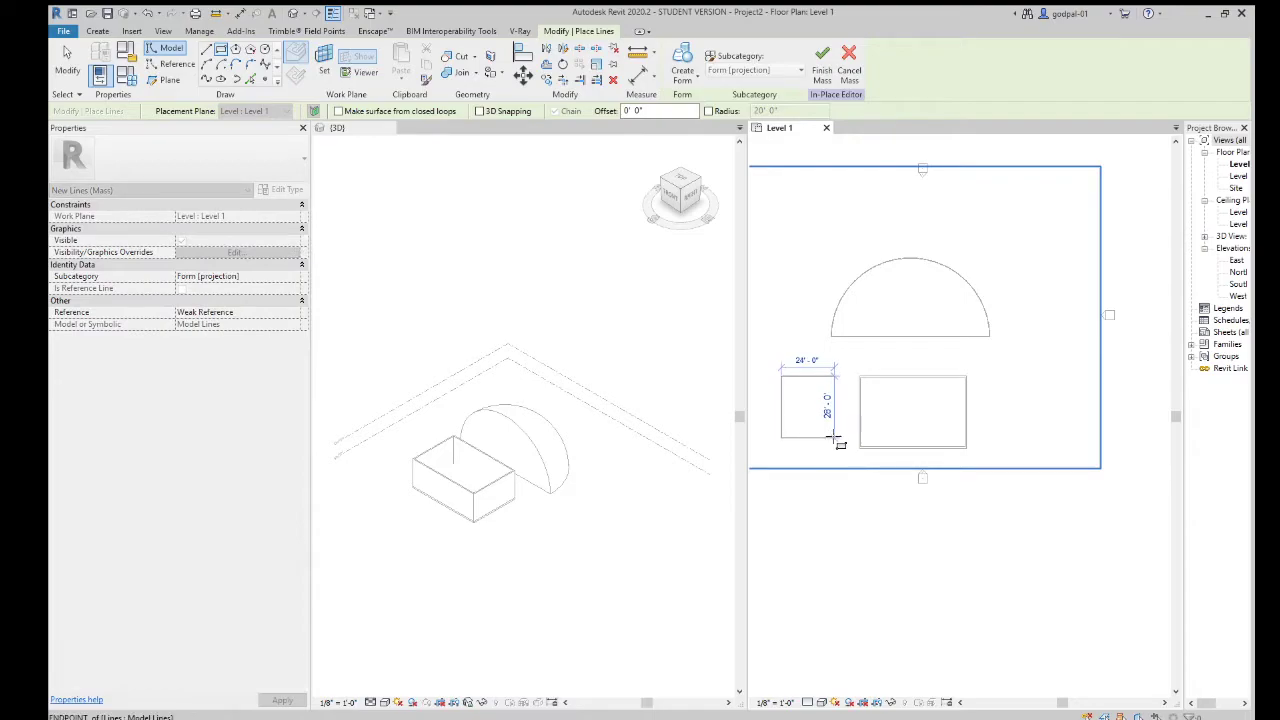
left_click(835, 439)
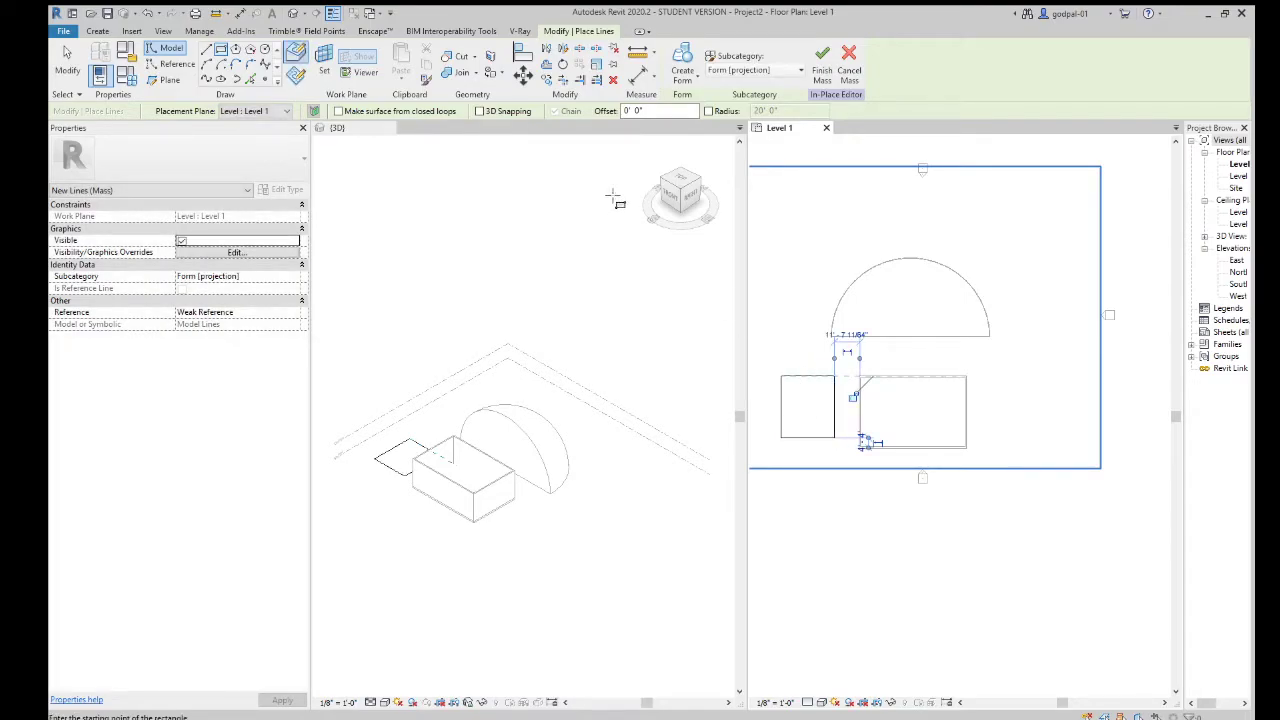
left_click(701, 80)
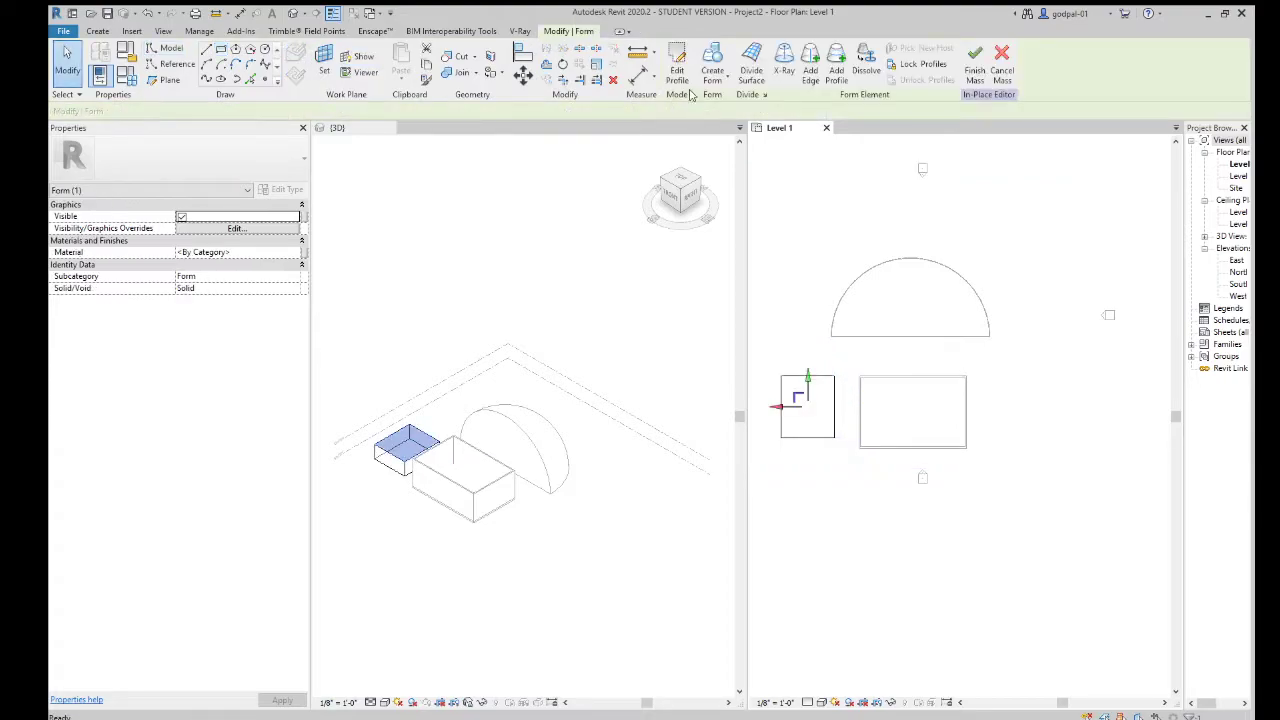
left_click(975, 68)
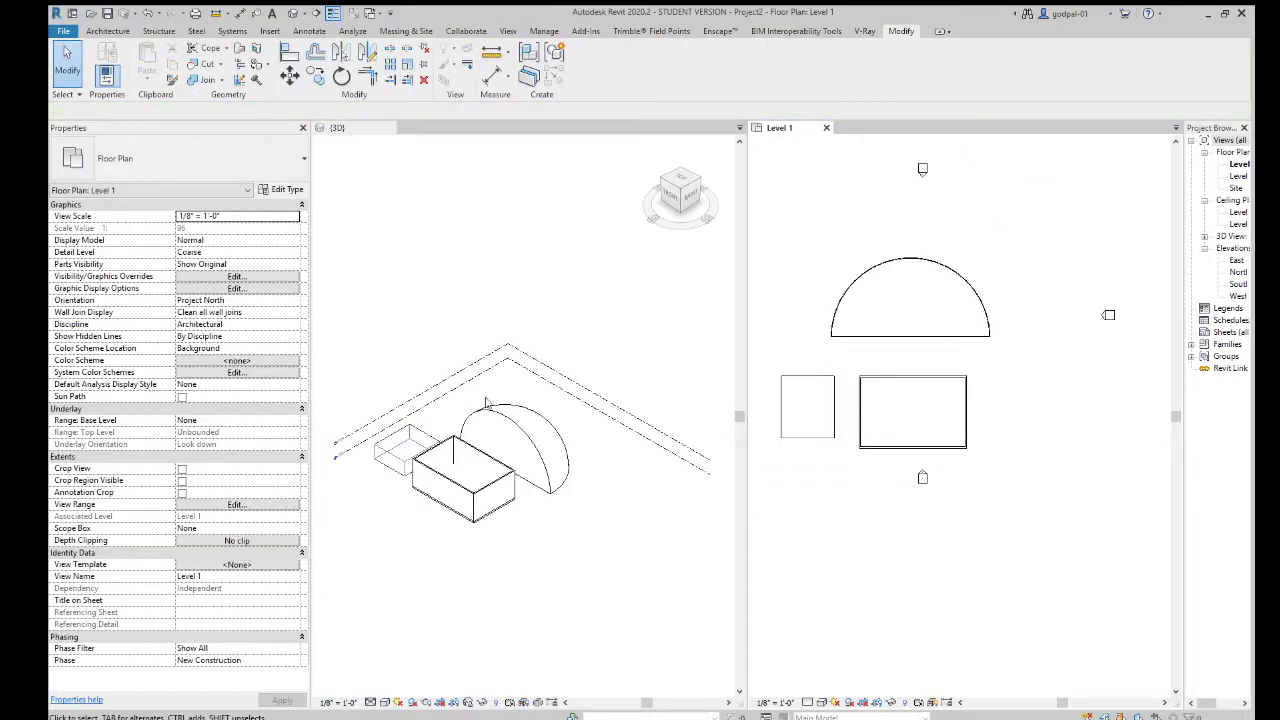
Create a Generic - 12" roof by face on the mass's top face in the 3D view
left_click(110, 32)
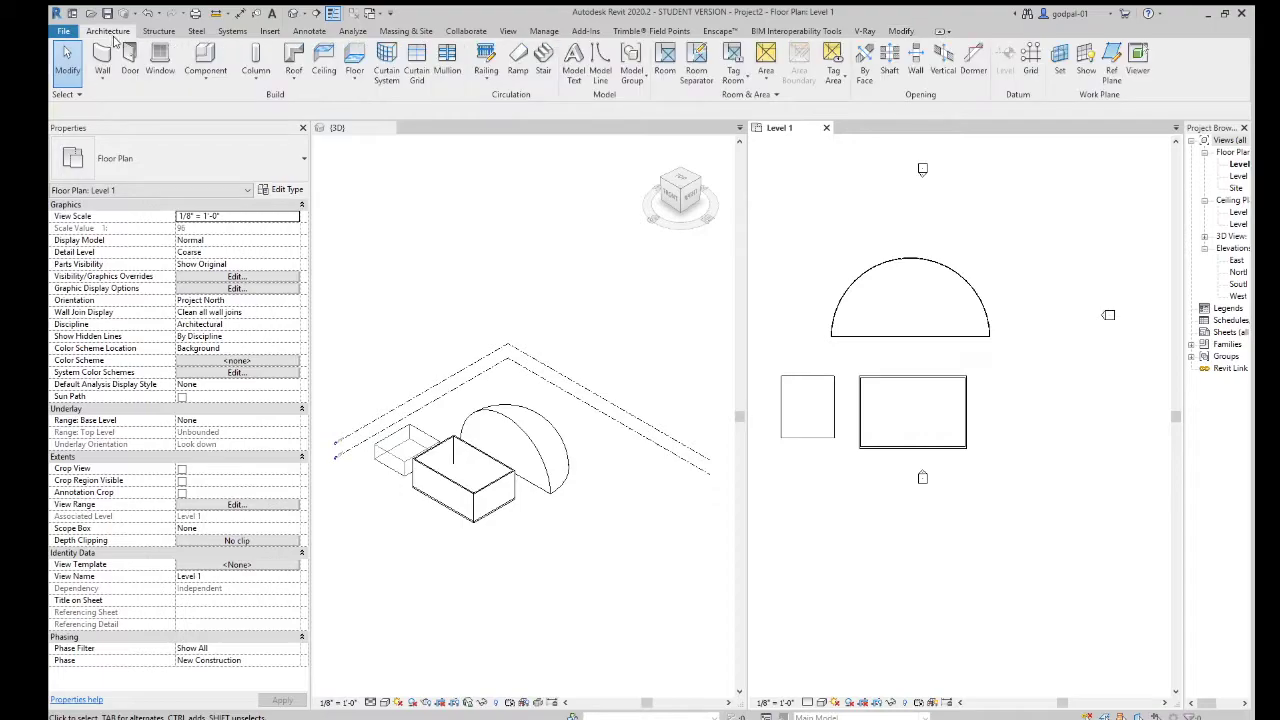
left_click(294, 60)
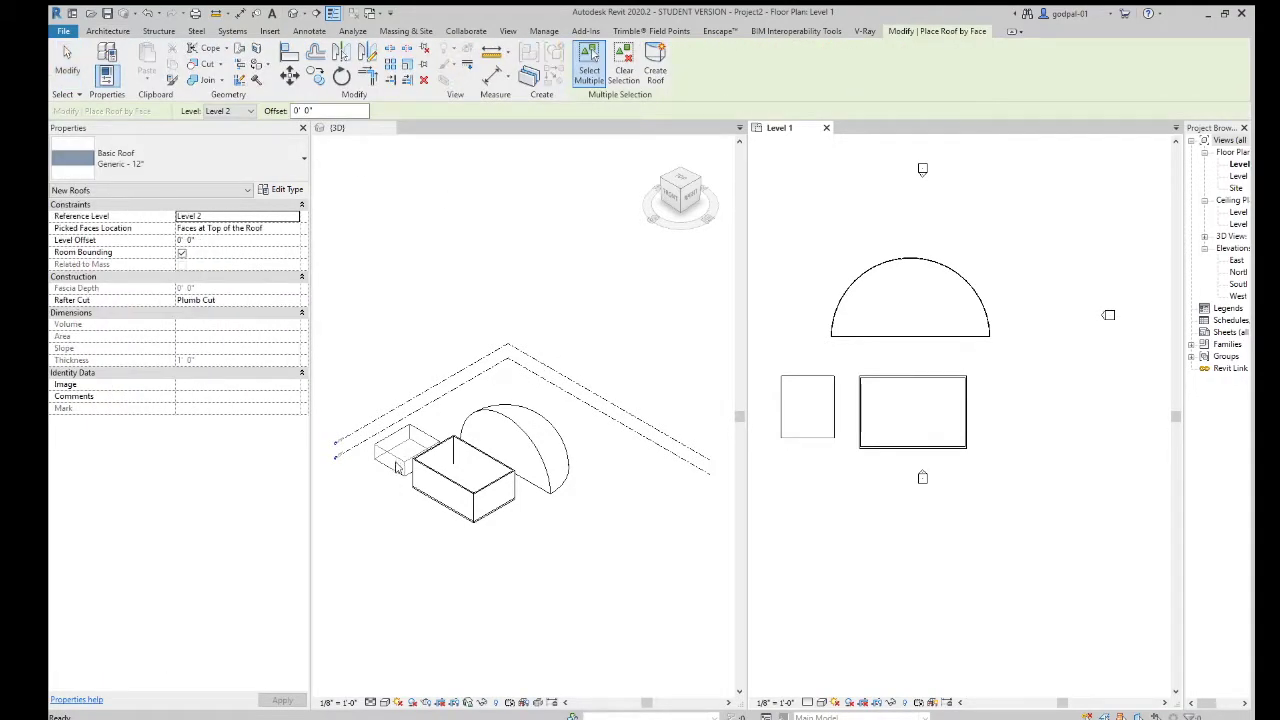
left_click(394, 466)
left_click(393, 465)
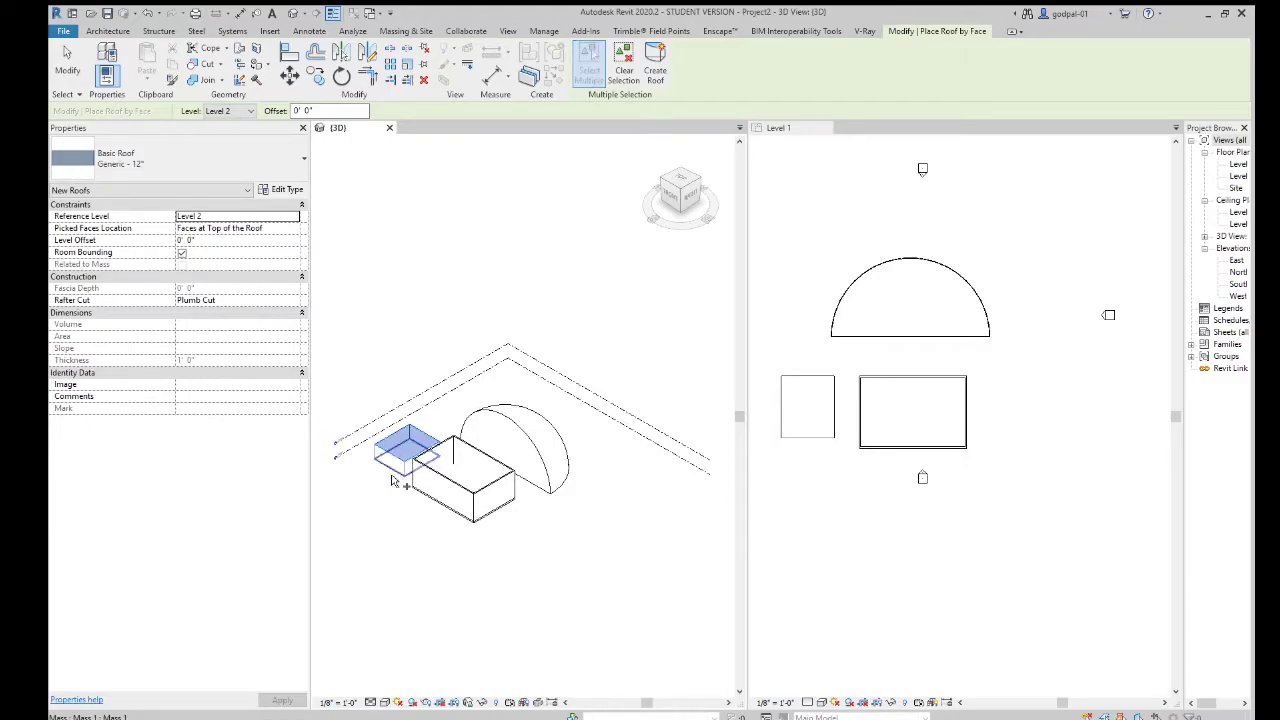
scroll(392, 476, "up", 5)
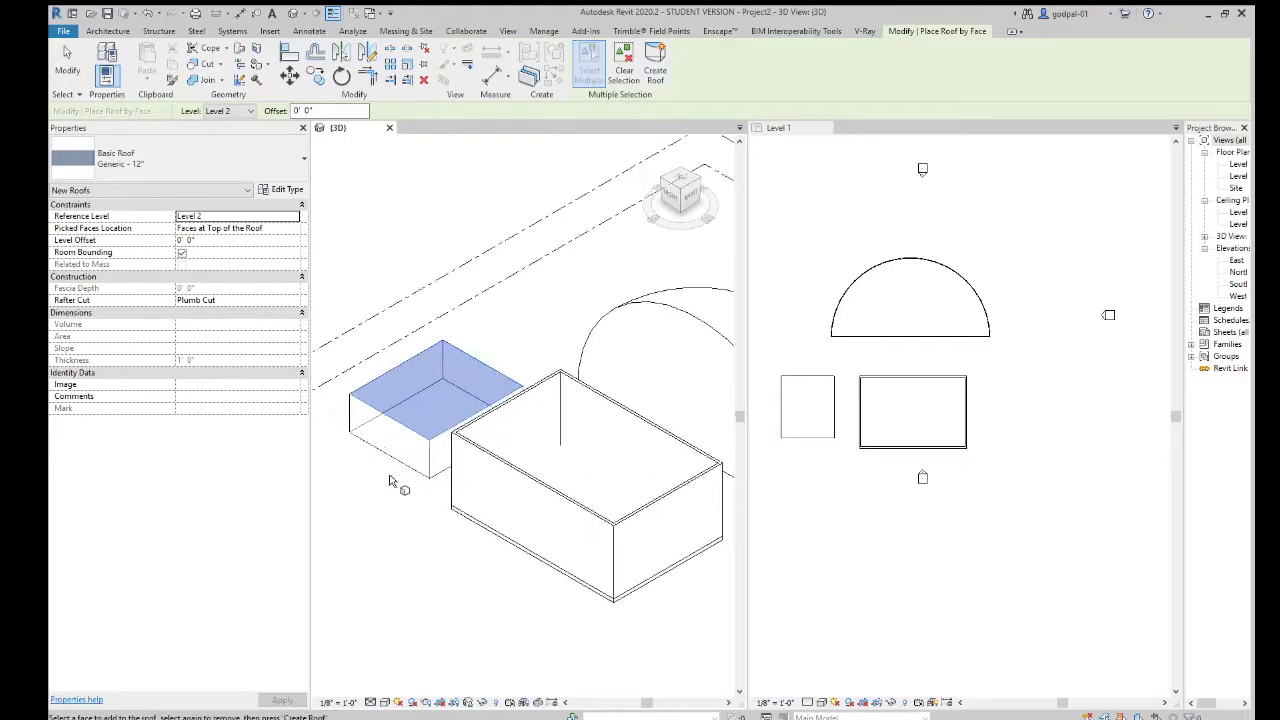
left_click(655, 70)
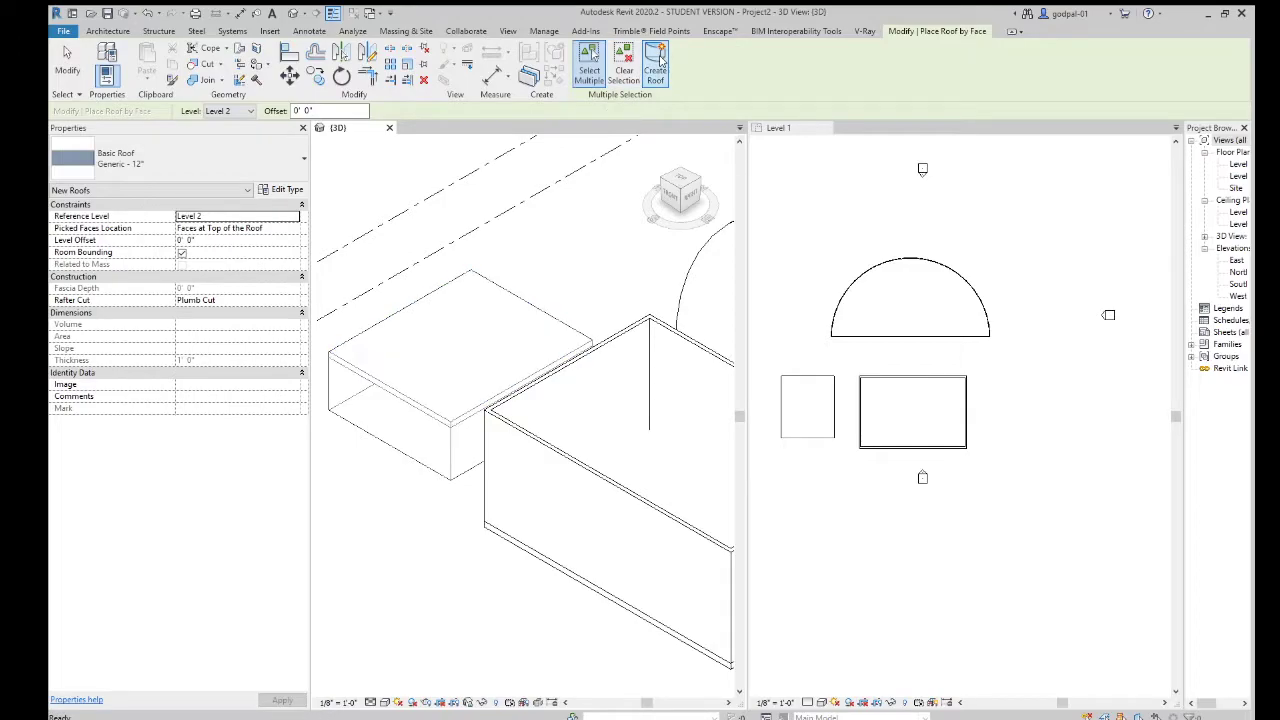
left_click(67, 65)
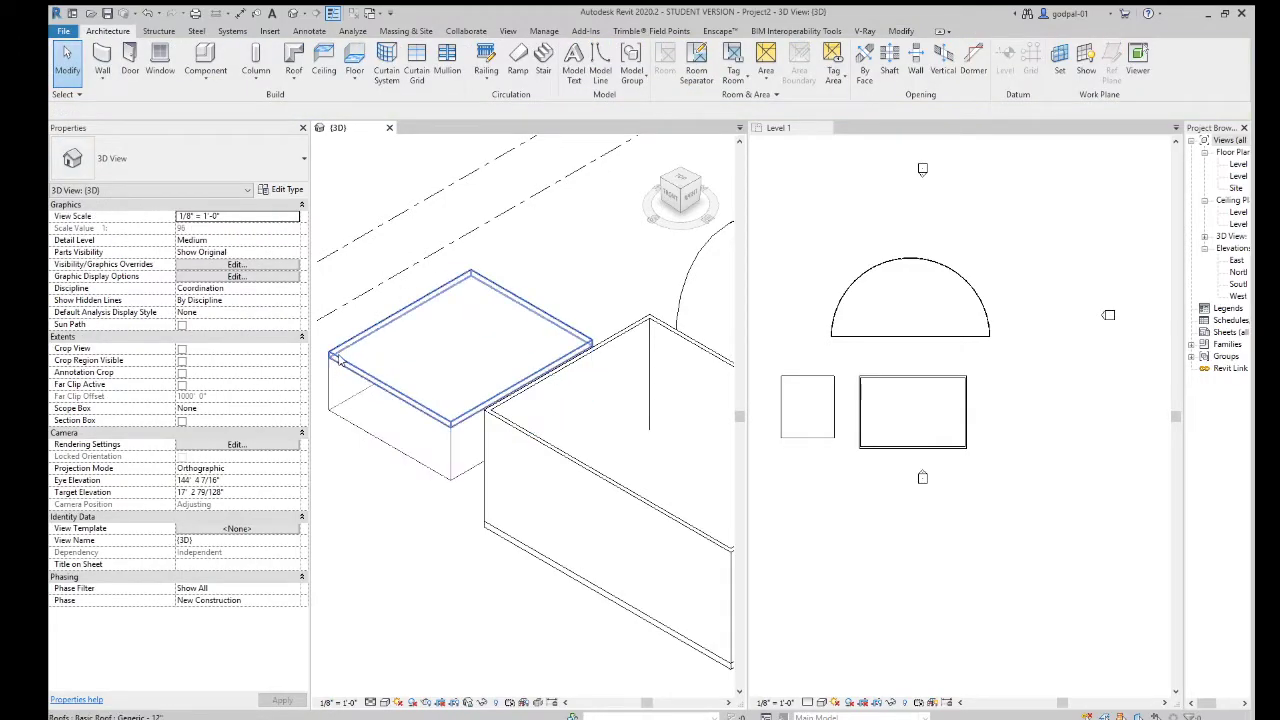
Add a split line across the mass roof between the midpoints of its north and south edges
left_click(342, 360)
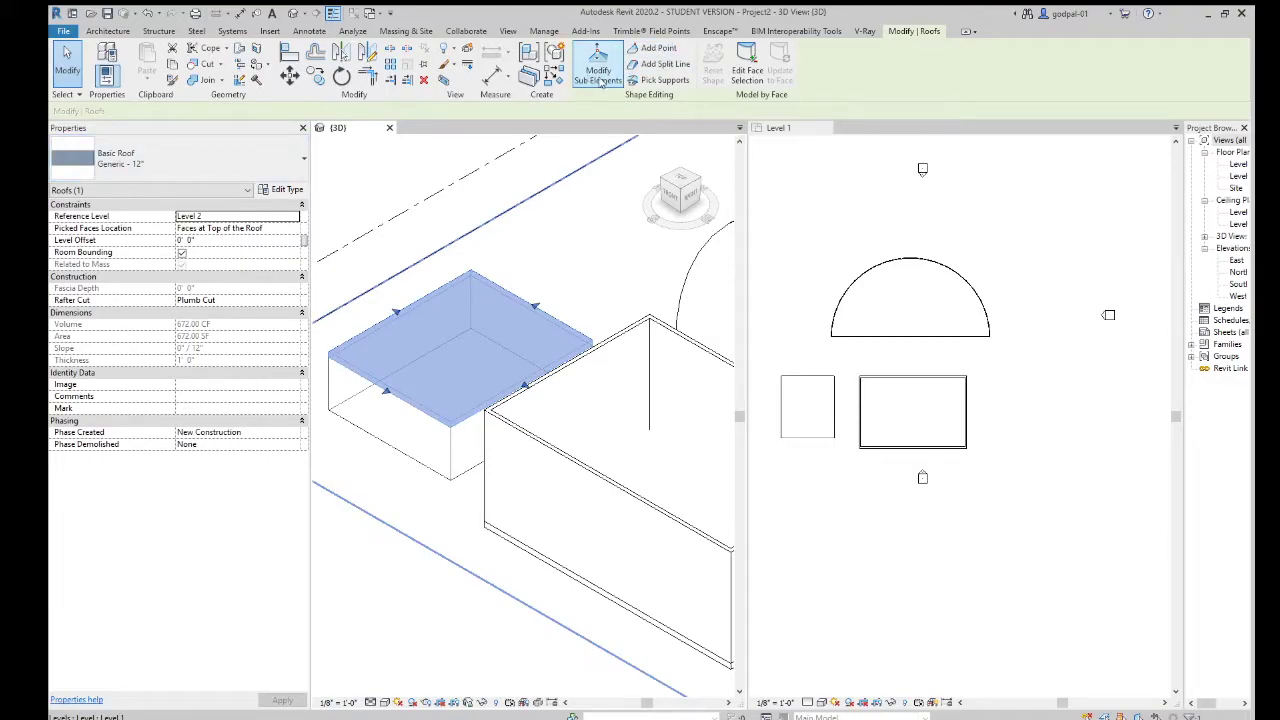
left_click(597, 76)
left_click(530, 305)
left_click(390, 387)
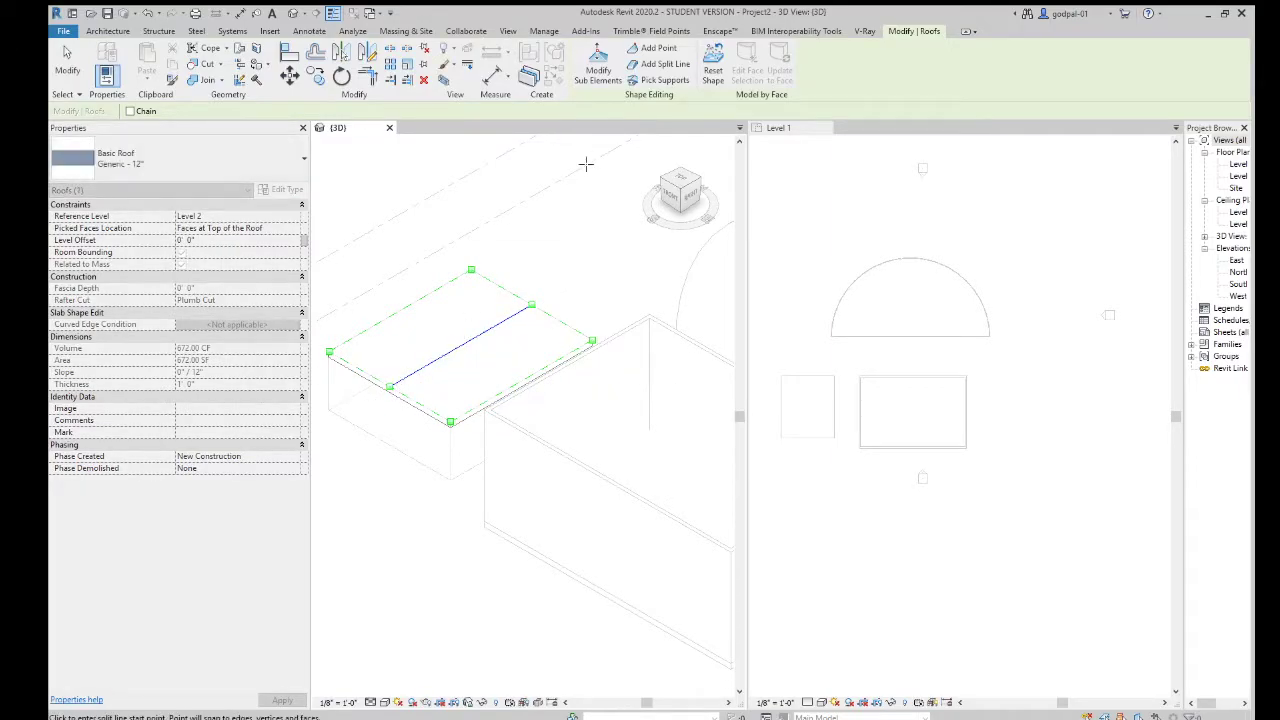
left_click(67, 65)
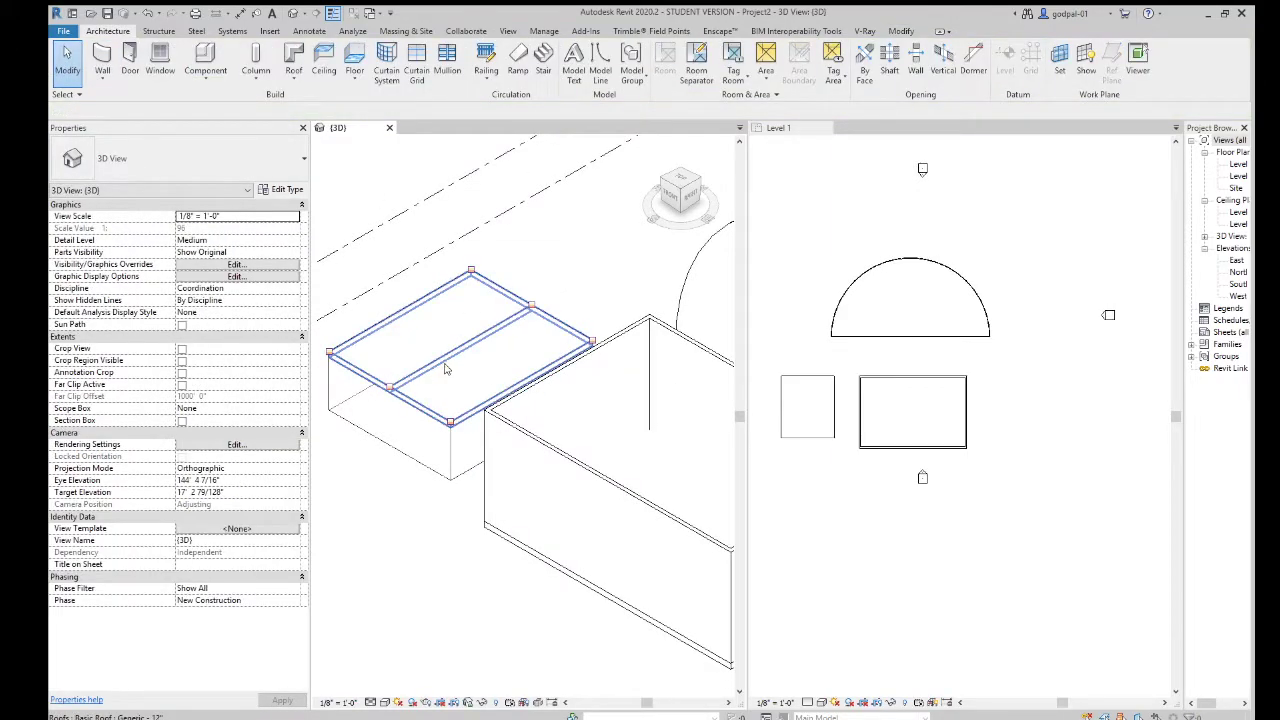
Pull the mass roof's south edge slightly inward and reset the roof's shape edits
left_click(447, 369)
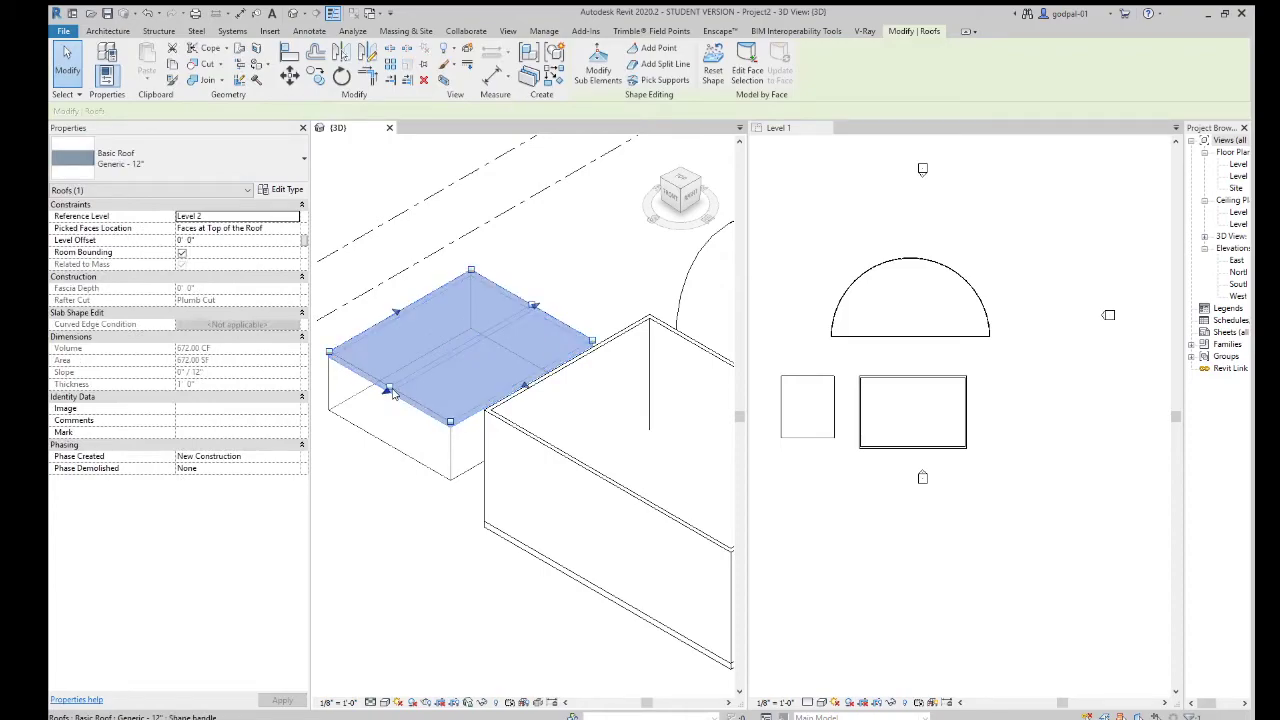
mouse_move(396, 382)
left_mouse_down()
mouse_move(391, 360)
mouse_move(380, 380)
mouse_move(392, 385)
left_mouse_up()
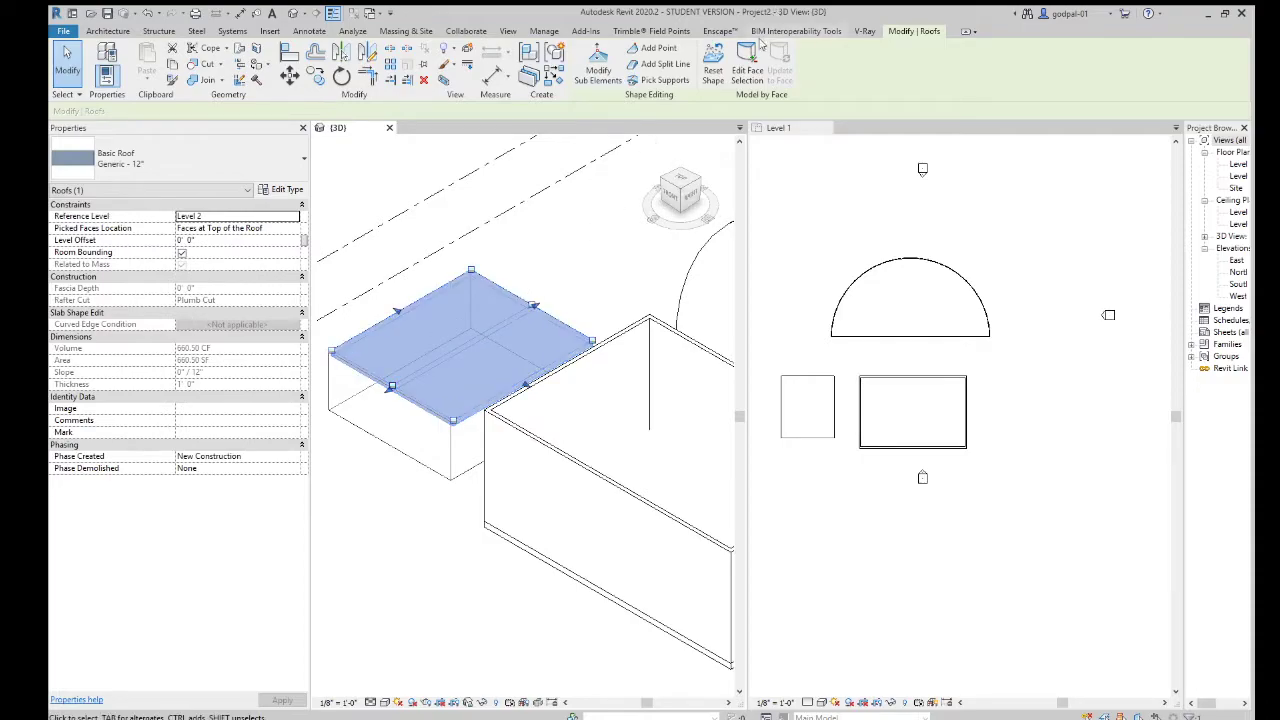
left_click(713, 72)
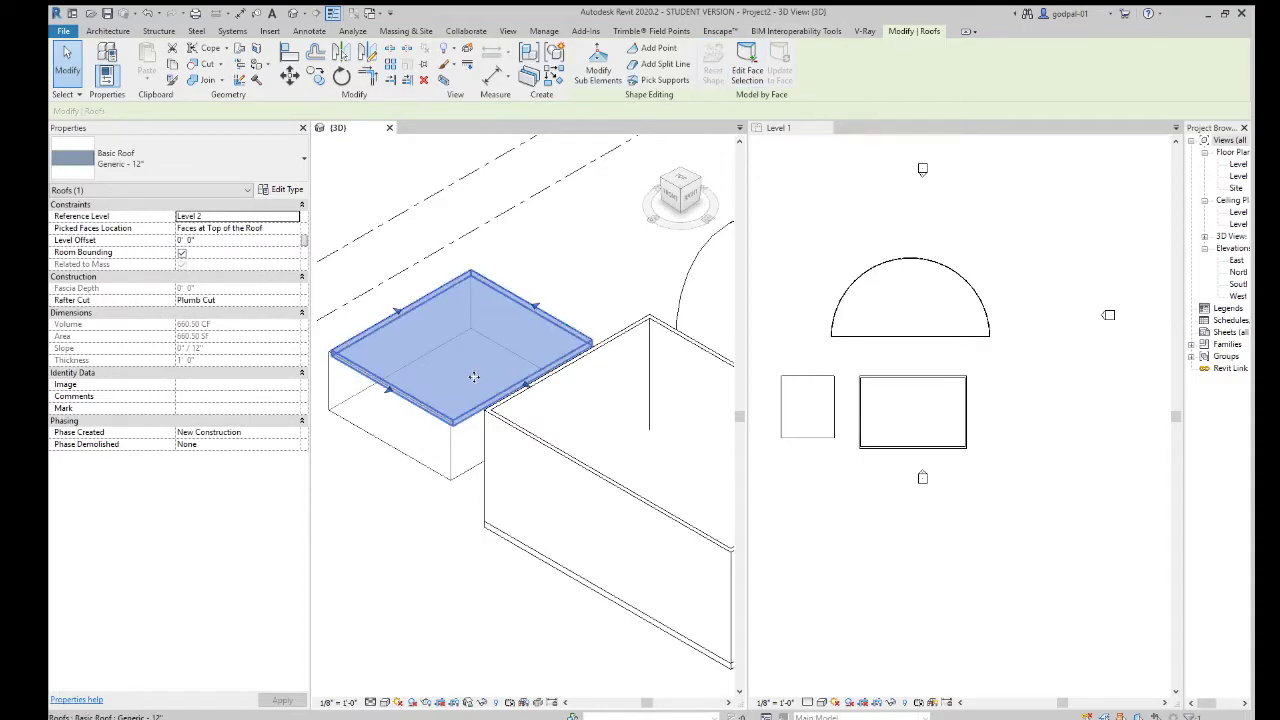
Raise the north edge of the mass roof to an elevation of 10' by modifying its sub-elements
left_click(598, 68)
left_click(529, 302)
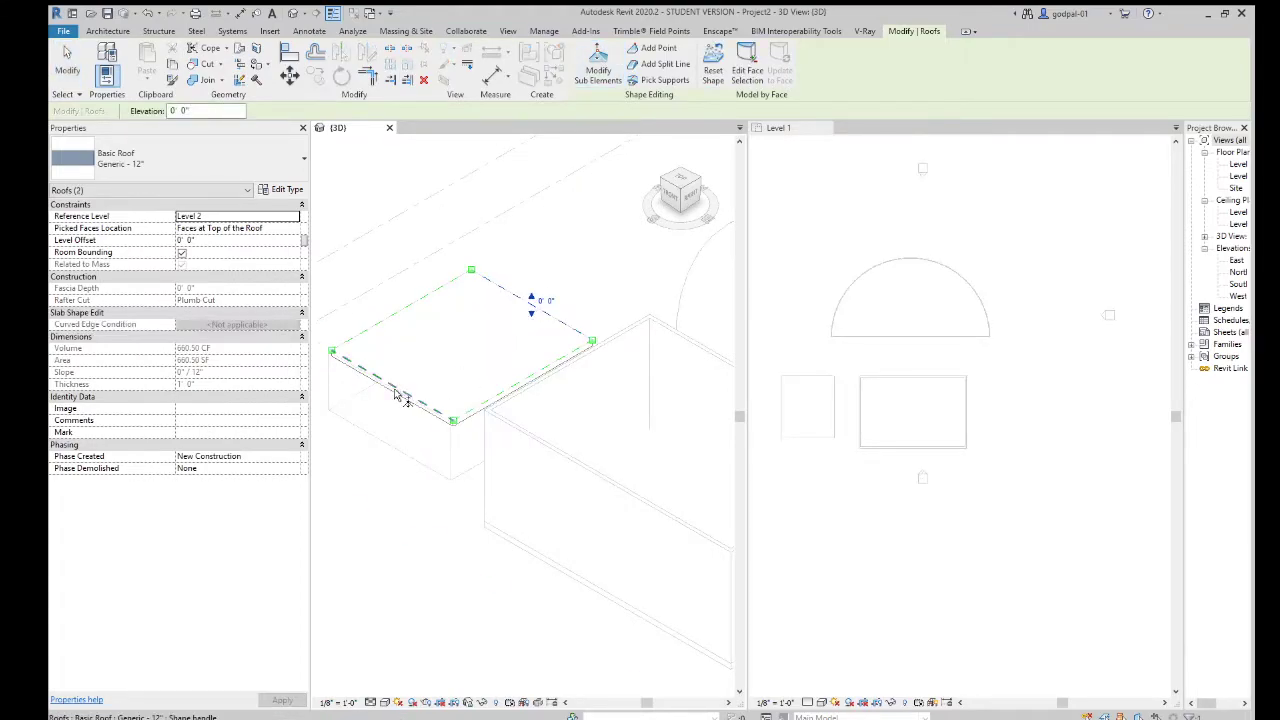
left_click(540, 300)
type("10")
key("Return")
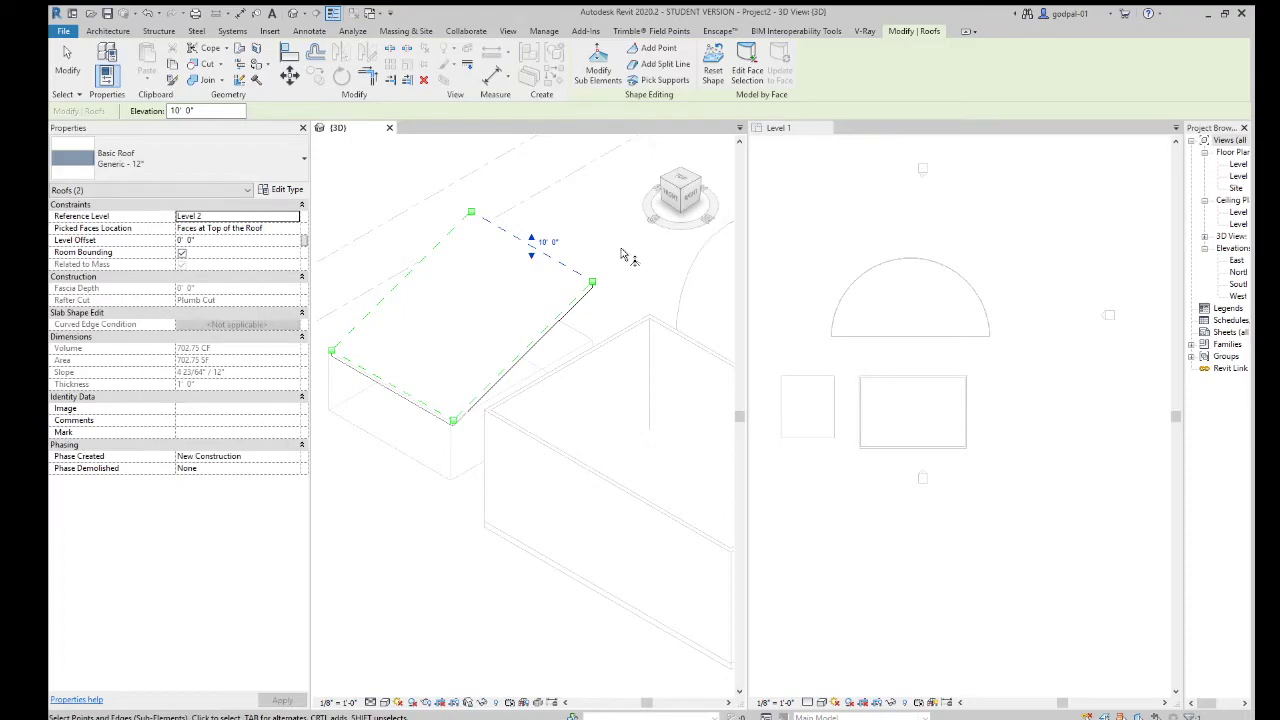
left_click(608, 248)
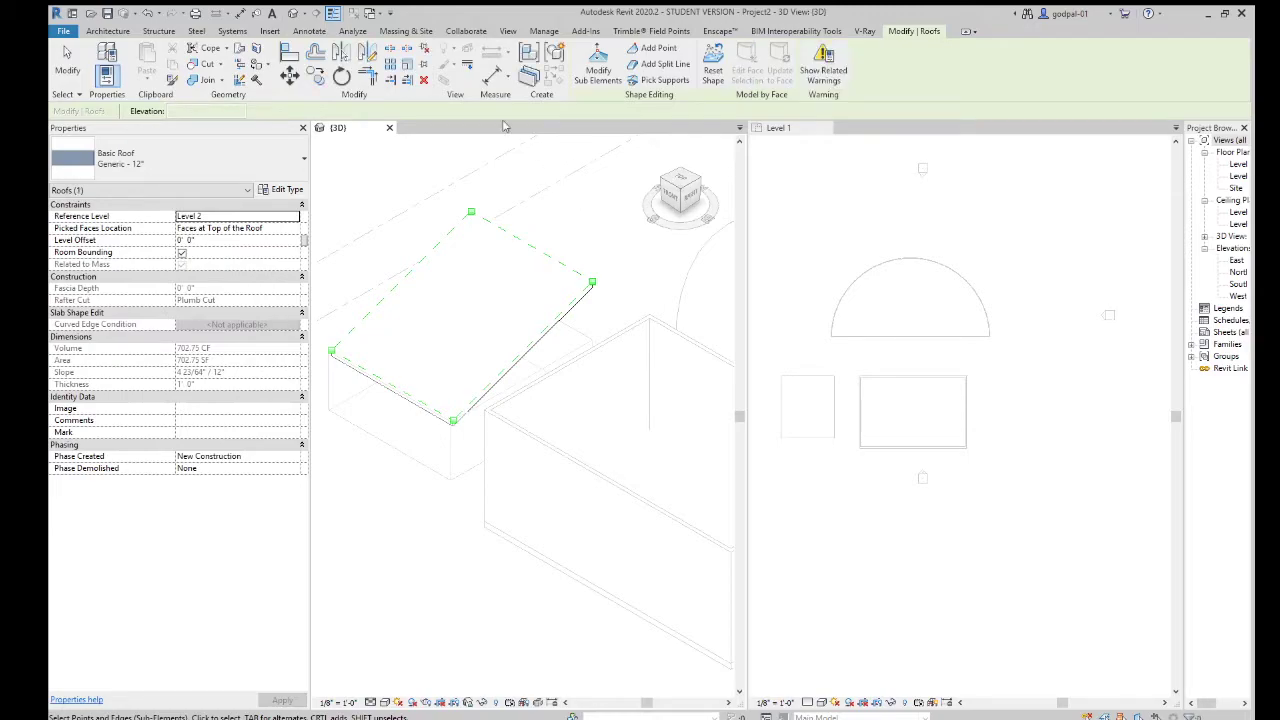
left_click(68, 68)
Delete the half-dome, walls, in-place slab and mass by window-selecting them on the Level 1 plan
middle_click_drag(493, 272, 631, 366, "shift")
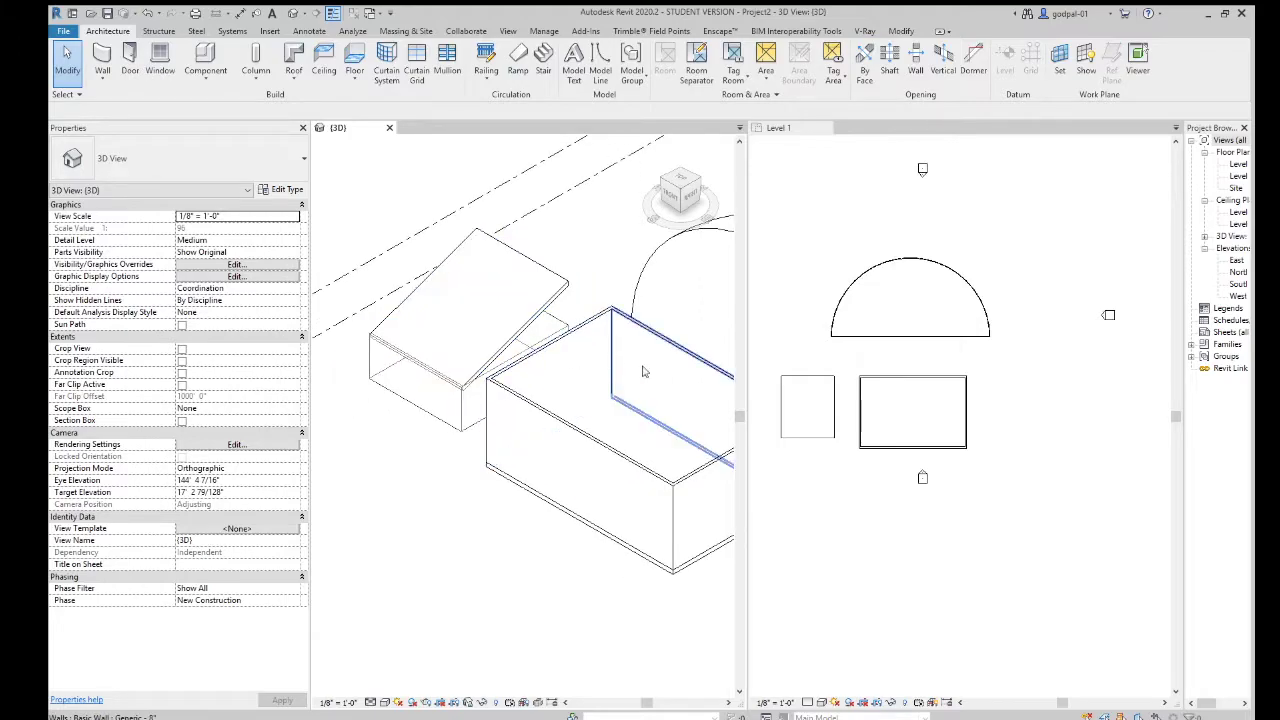
middle_click_drag(631, 471, 670, 200, "shift")
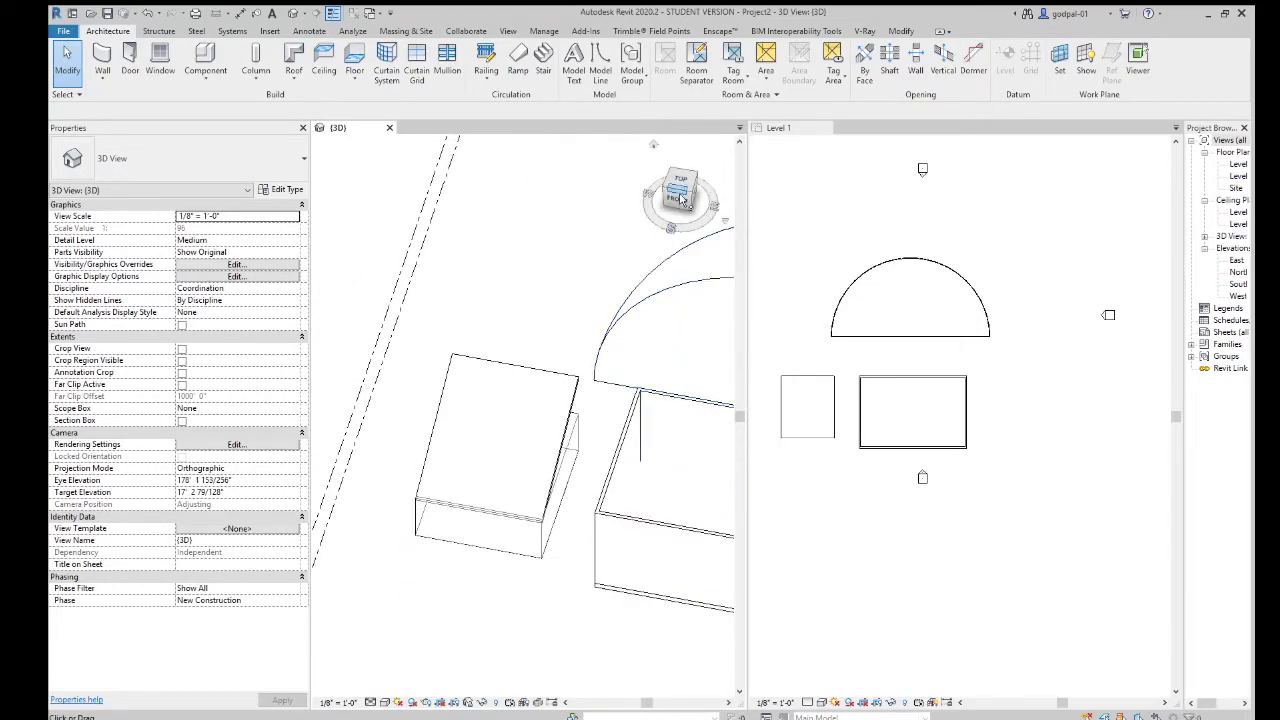
left_click(653, 148)
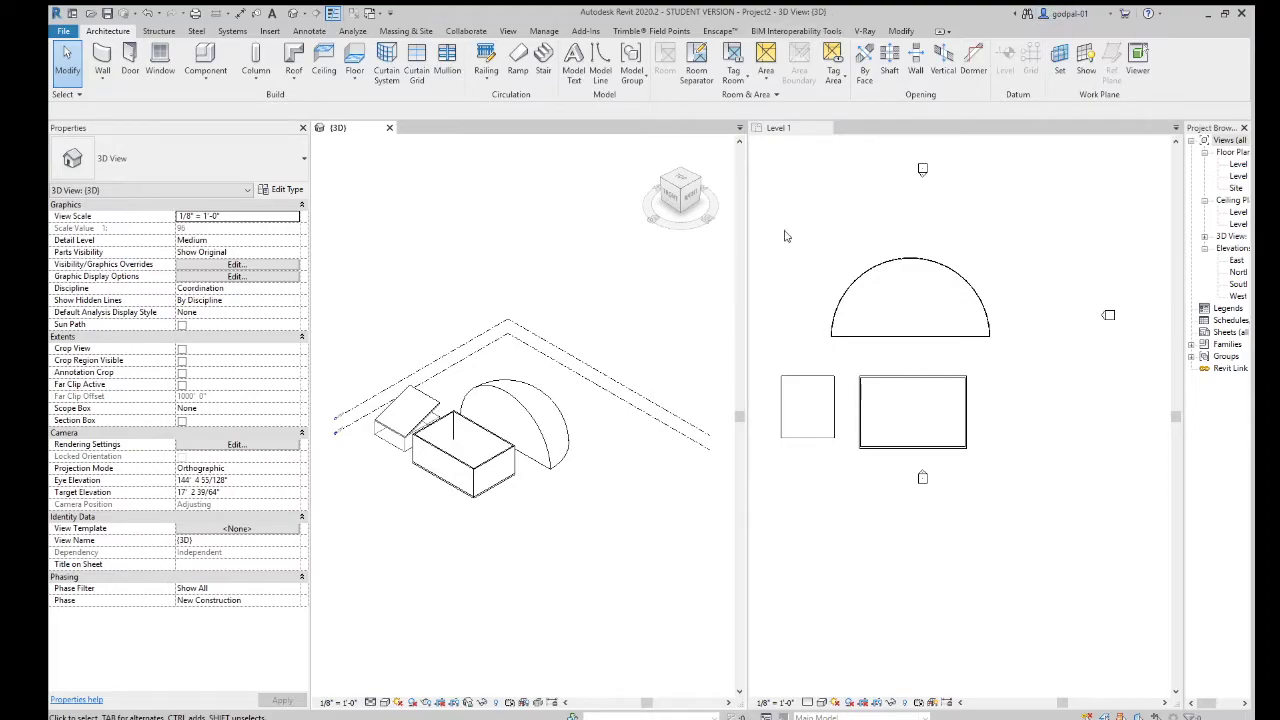
left_click(771, 318)
left_click_drag(760, 213, 1061, 460)
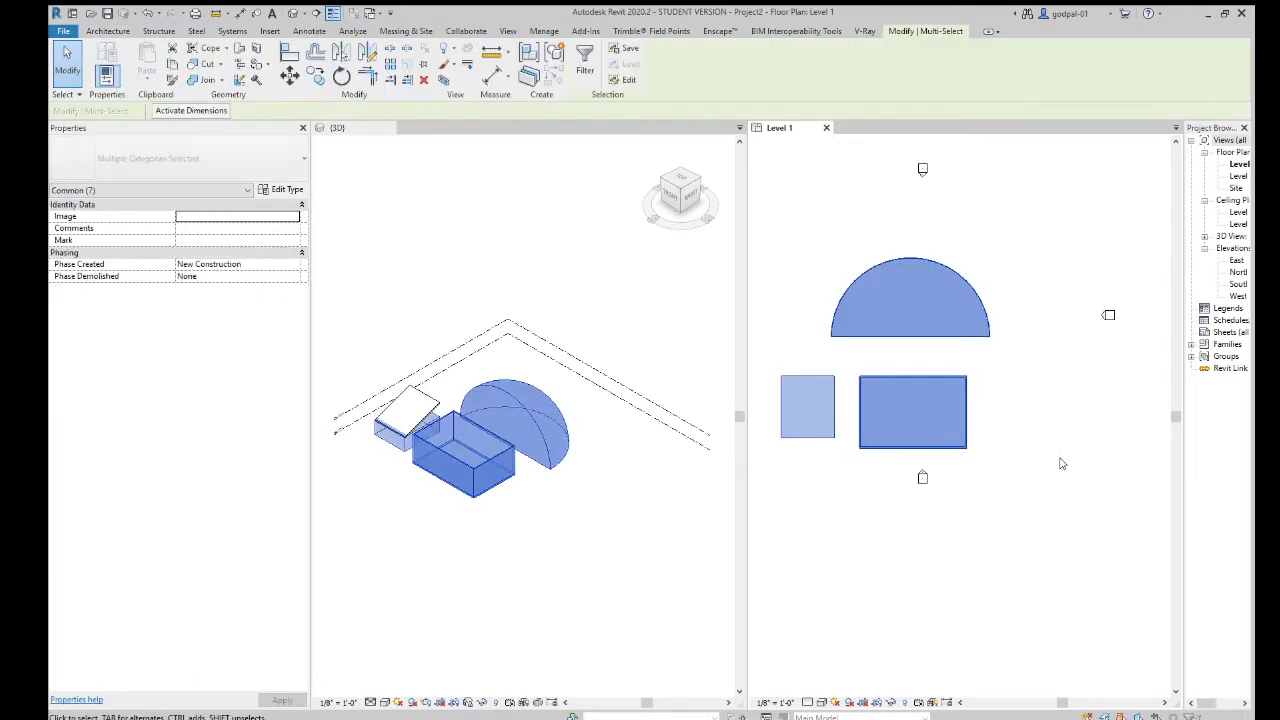
key("Delete")
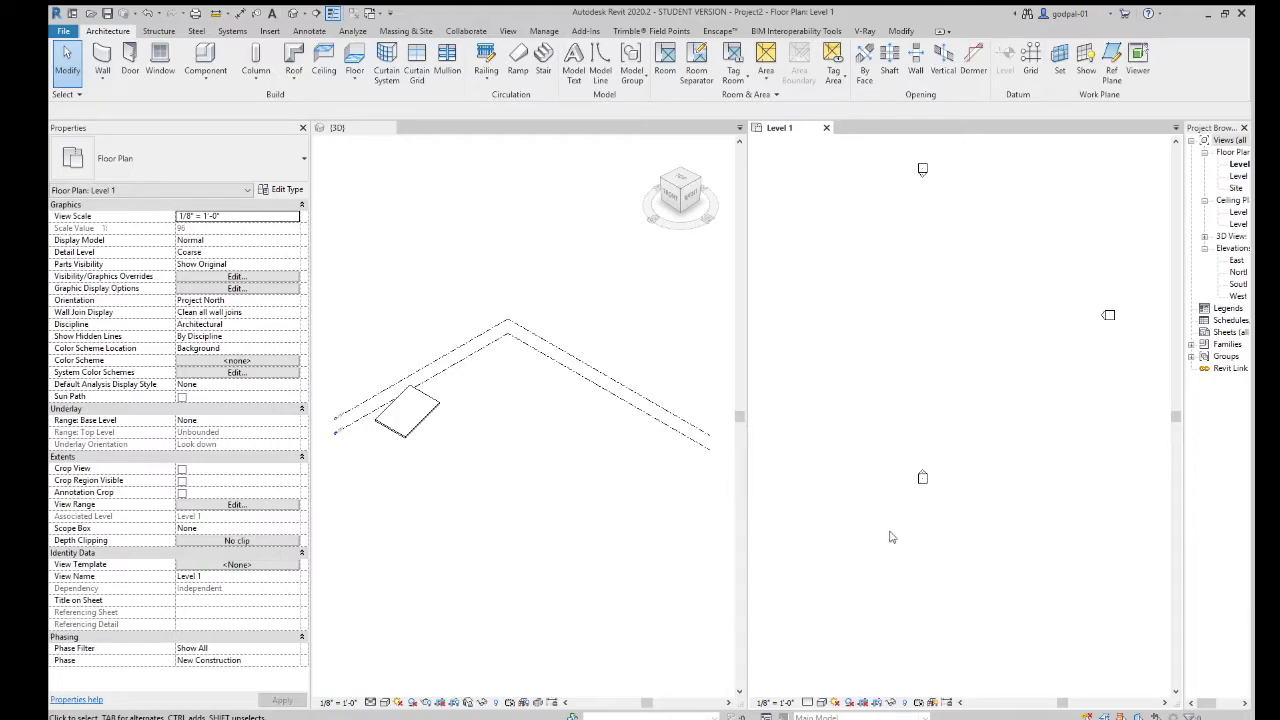
Delete the remaining sloped roof in the 3D view and return to the Level 1 plan
left_click(363, 337)
left_click_drag(363, 337, 483, 472)
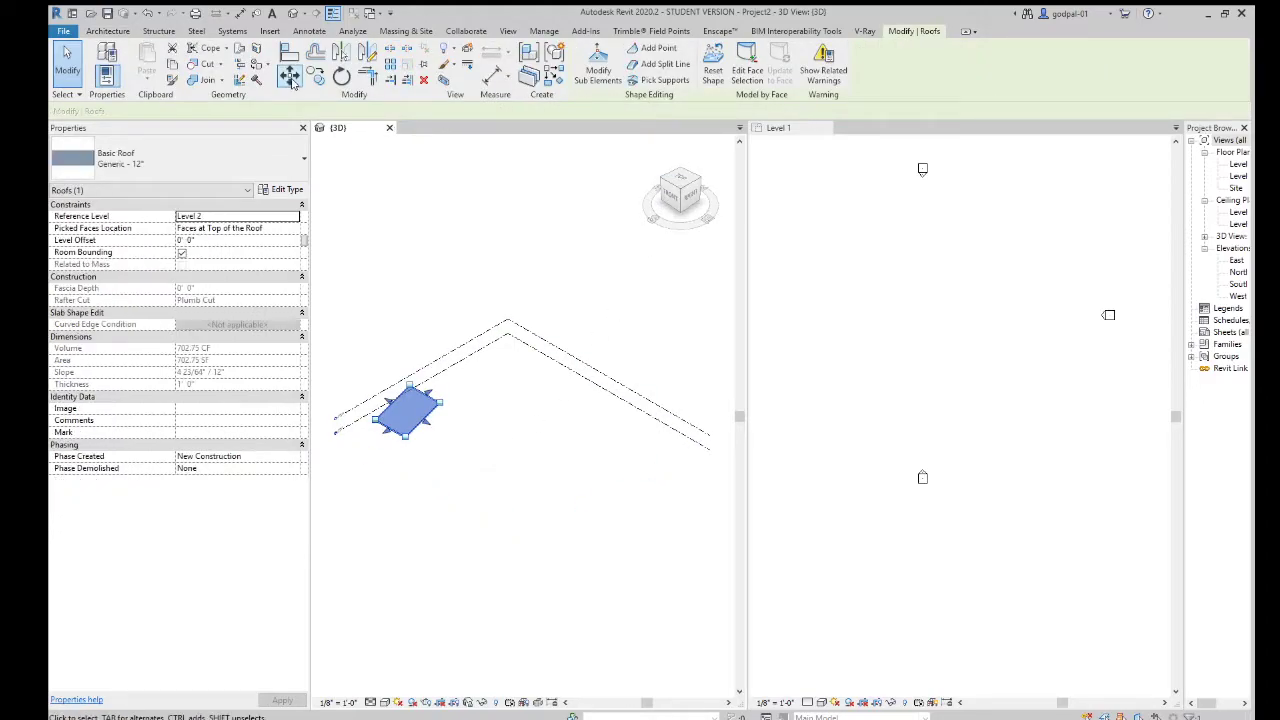
left_click(423, 80)
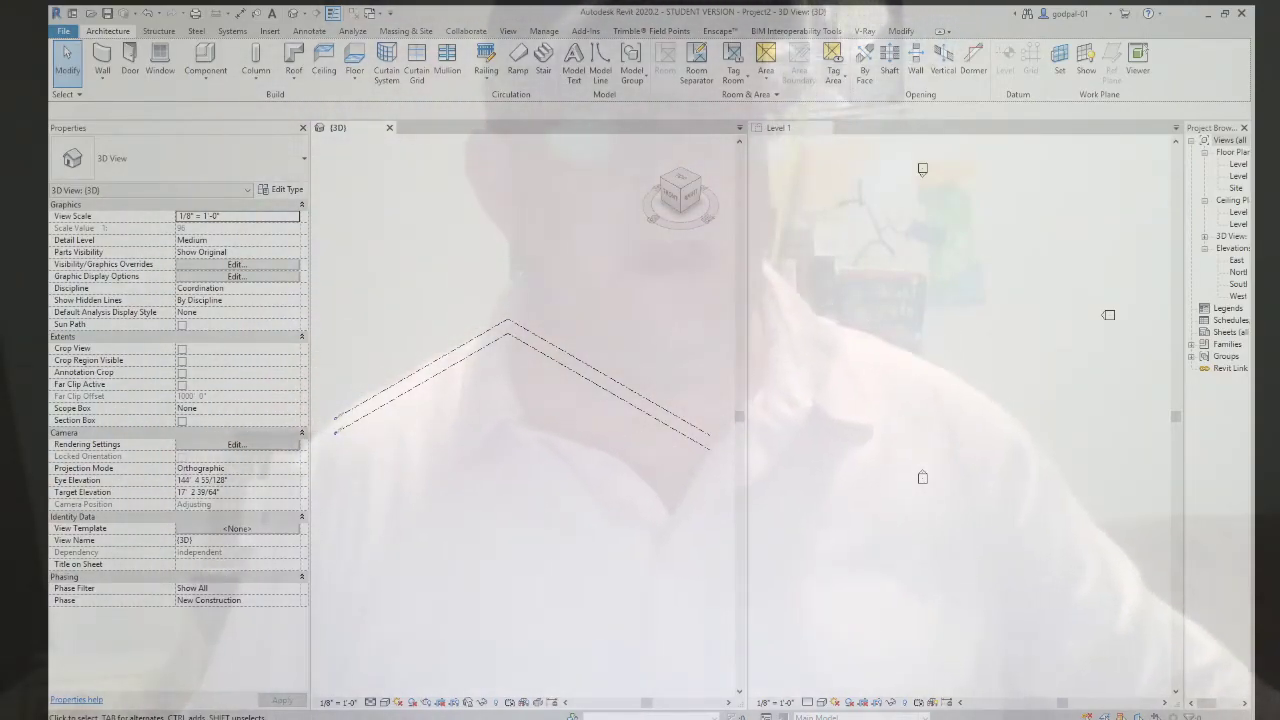
left_click(958, 322)
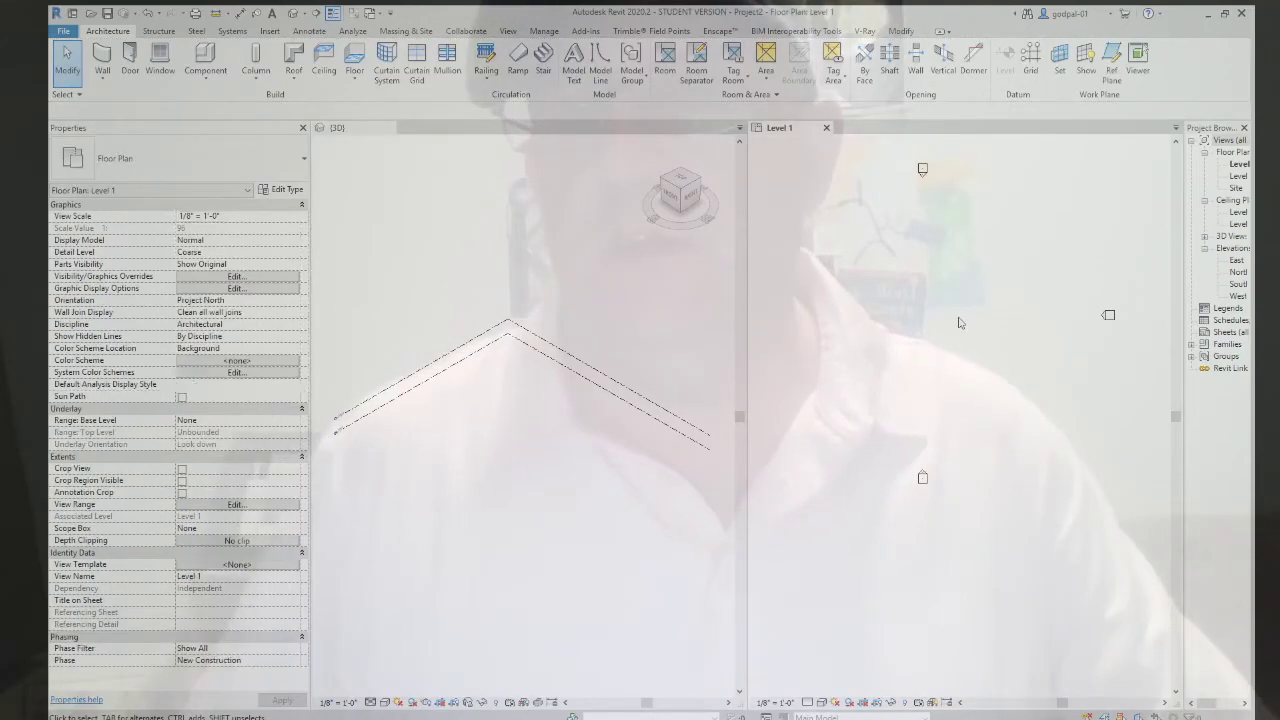
Draw a closed rectangle of four Generic - 8" walls on Level 1, about 48' wide, with an unconnected height of 20'
scroll(958, 322, "down", 2)
key("z")
key("a")
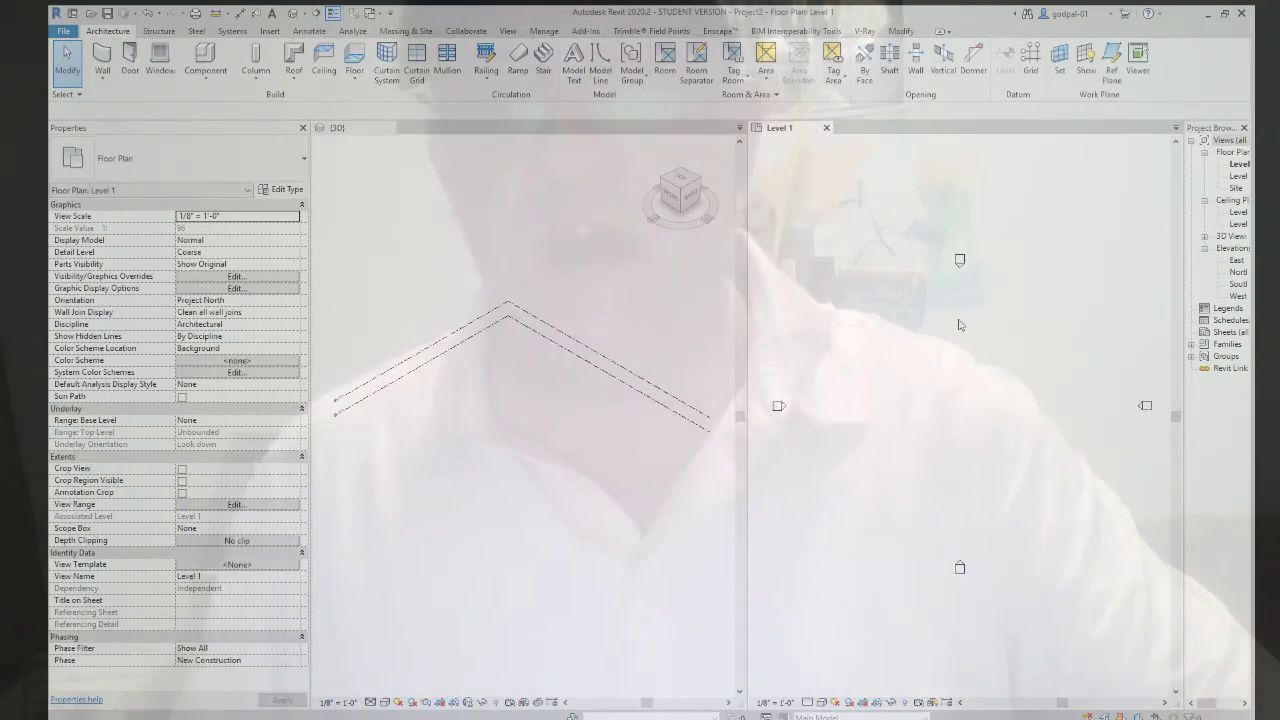
key("w")
key("a")
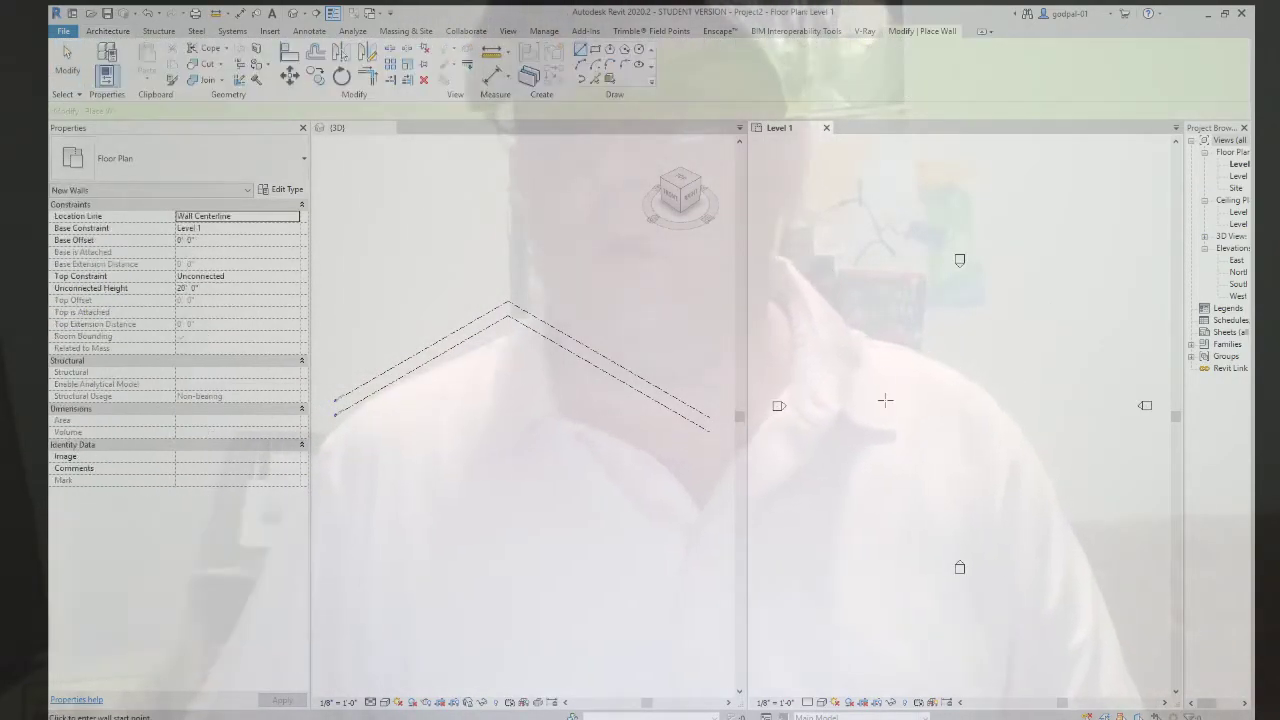
left_click(902, 346)
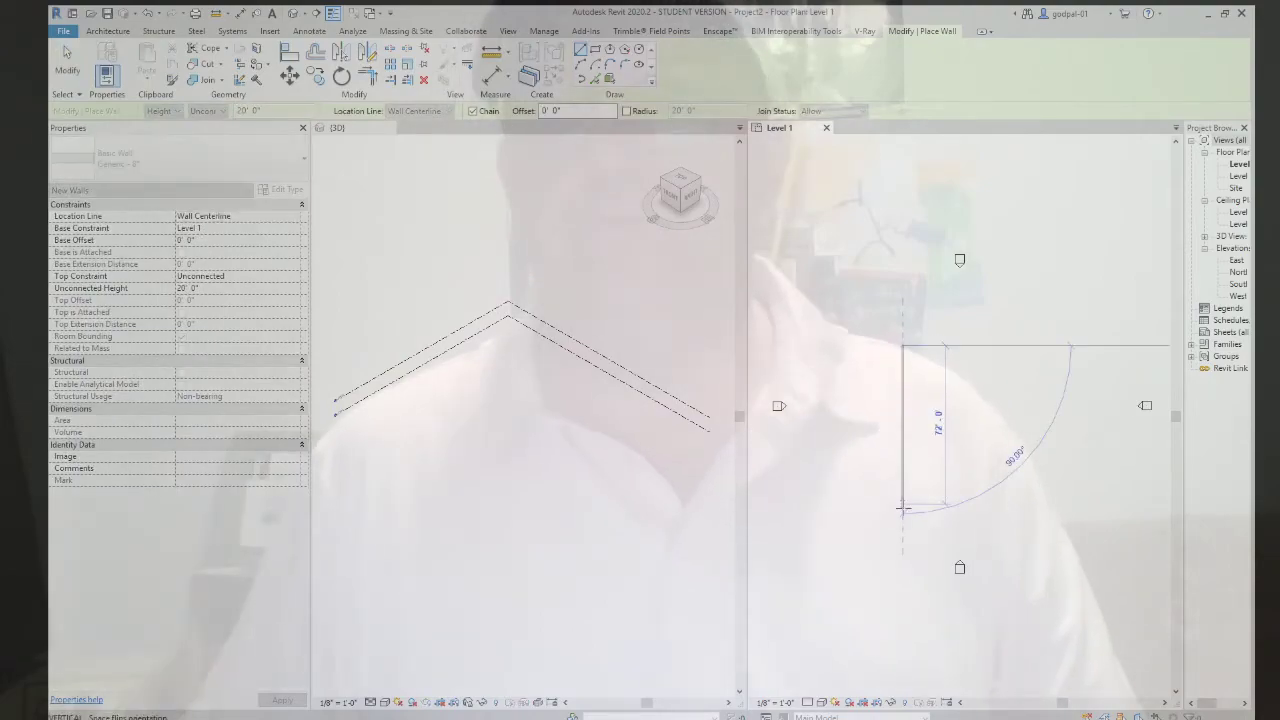
left_click(902, 506)
left_click(999, 506)
left_click(1000, 346)
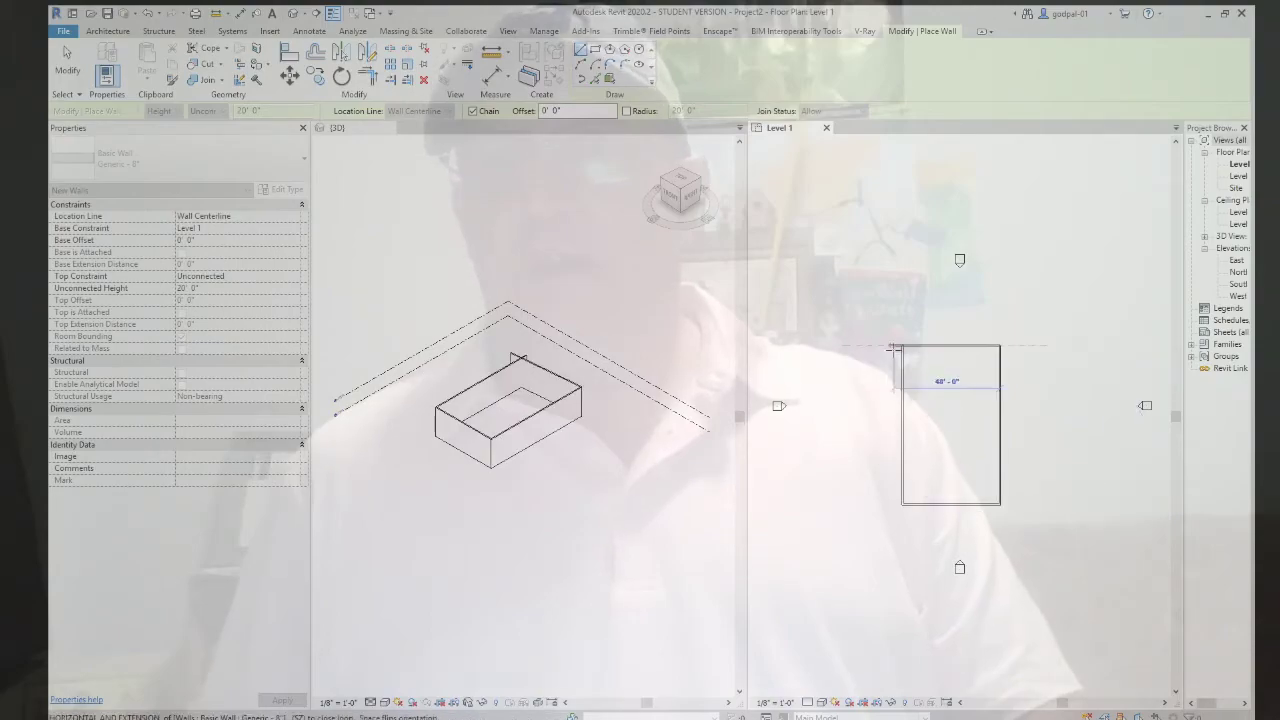
left_click(902, 346)
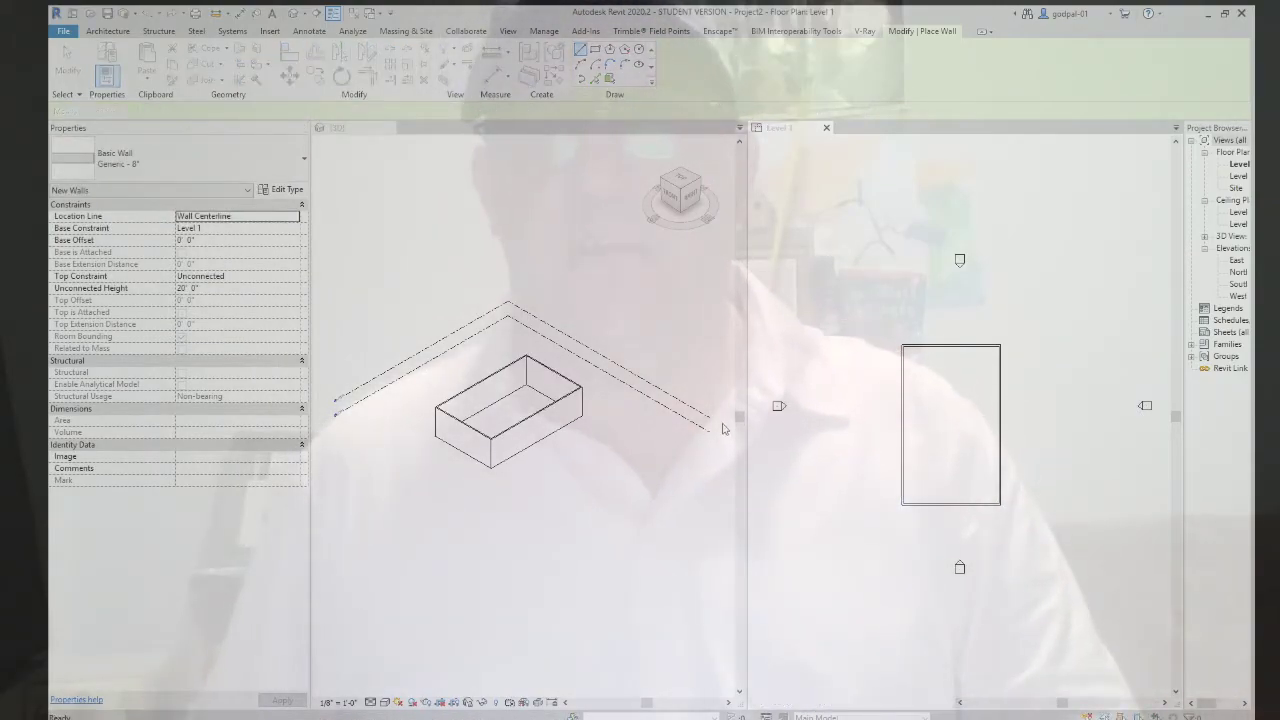
key("Escape")
key("Escape")
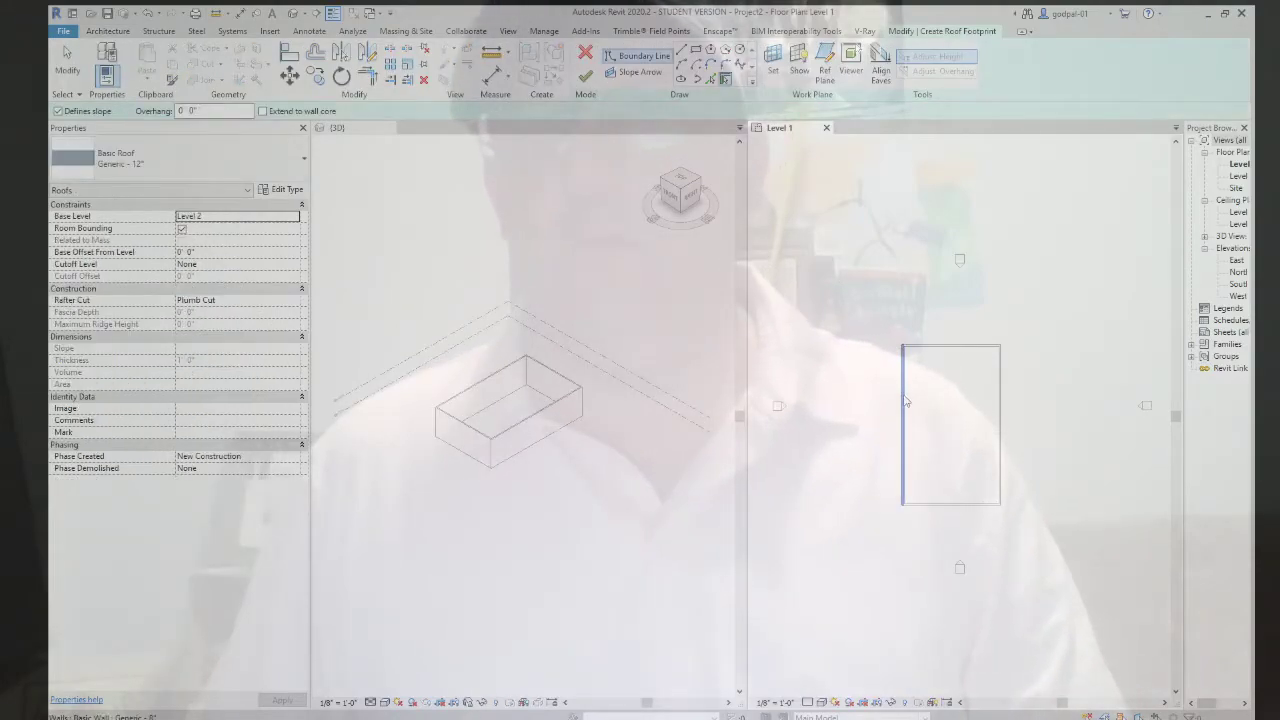
Create a Generic - 12" footprint roof on Level 2 from the whole wall chain, with all edges defining slope and no overhang
key("Tab")
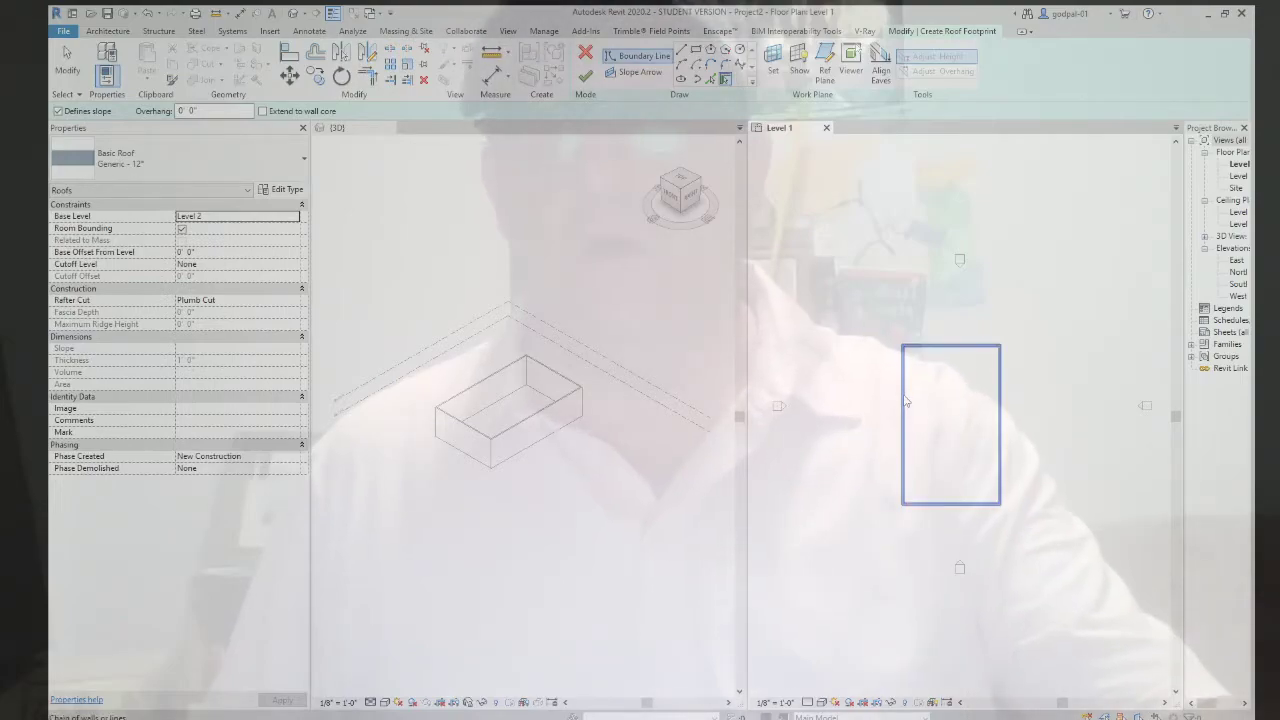
left_click(905, 401)
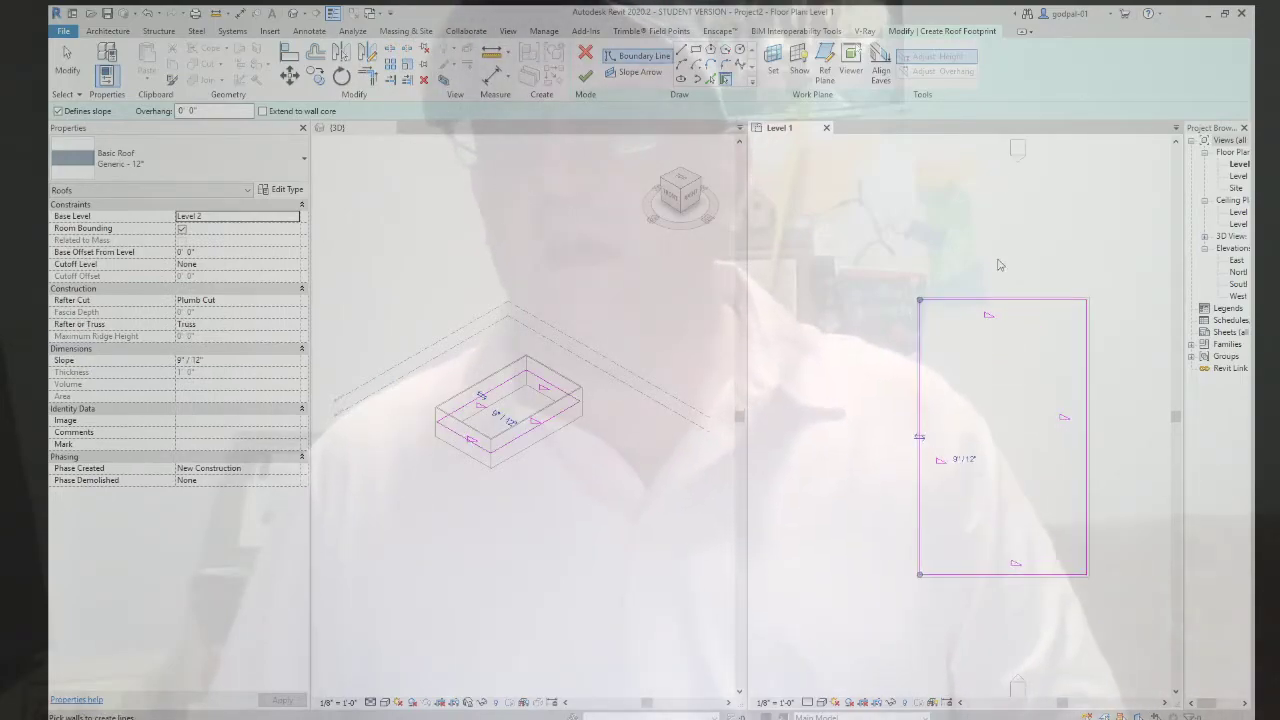
scroll(1000, 262, "up", 3)
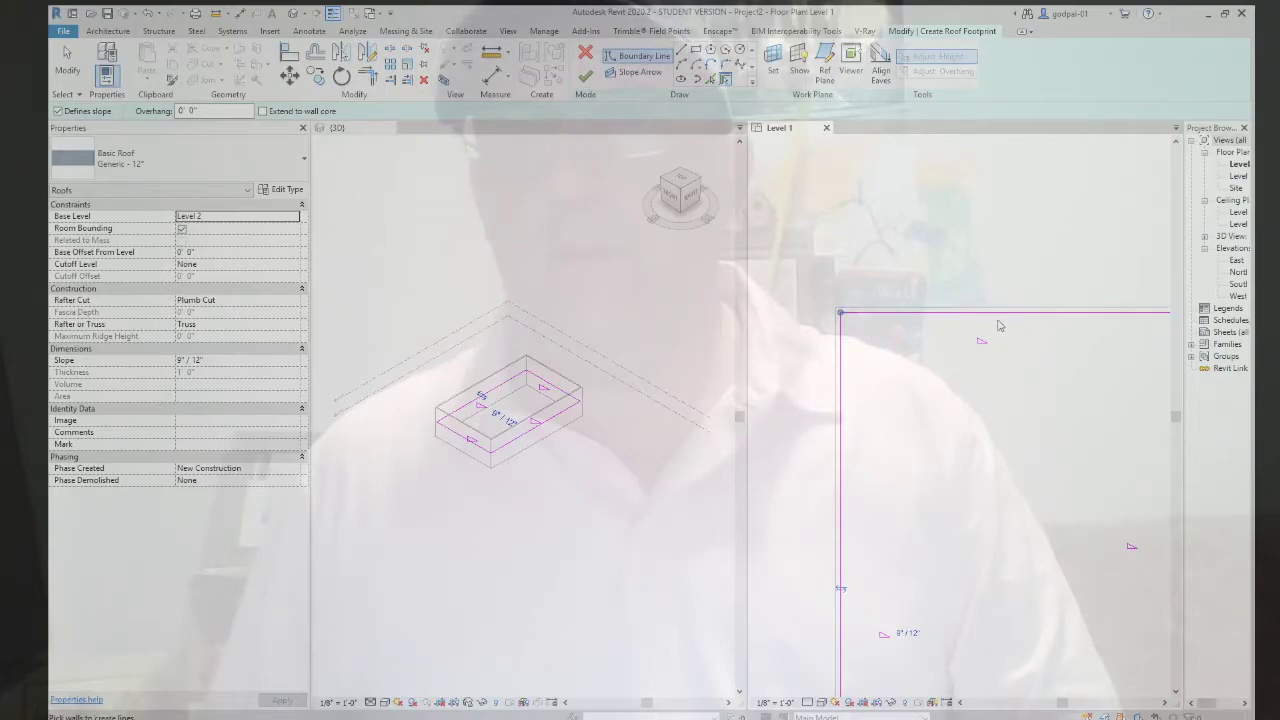
scroll(997, 323, "down", 2)
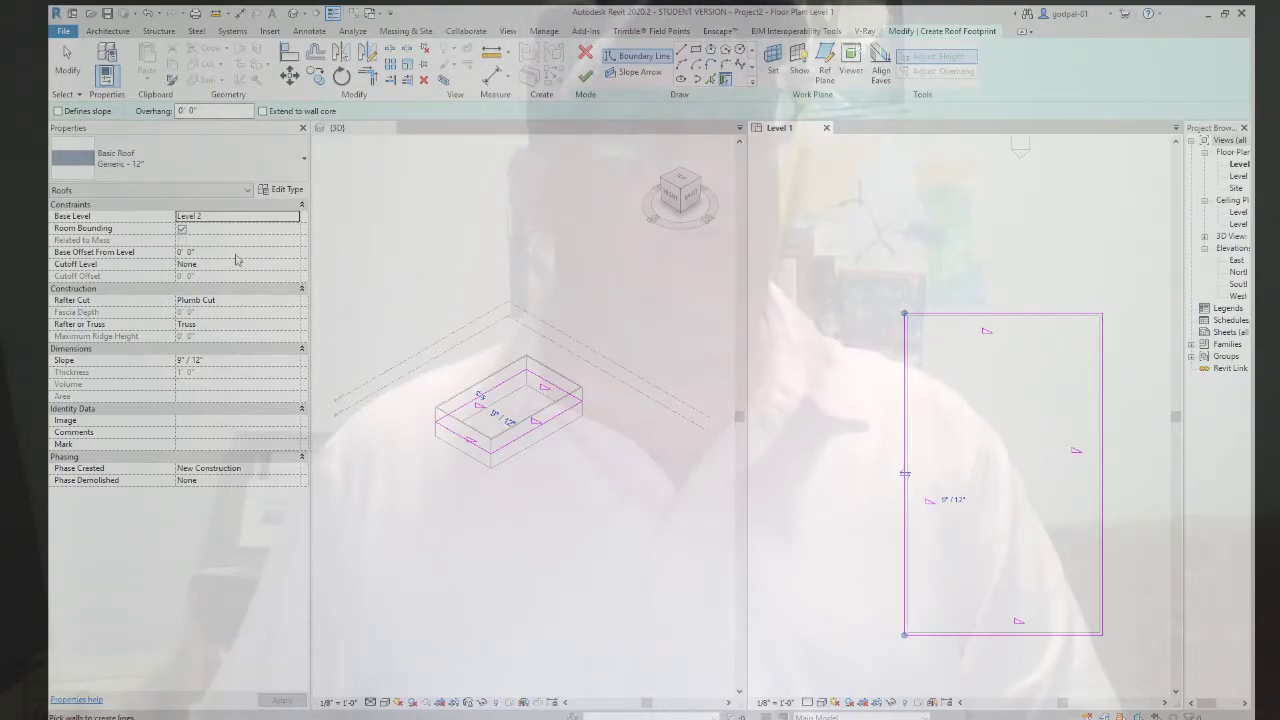
left_click(58, 111)
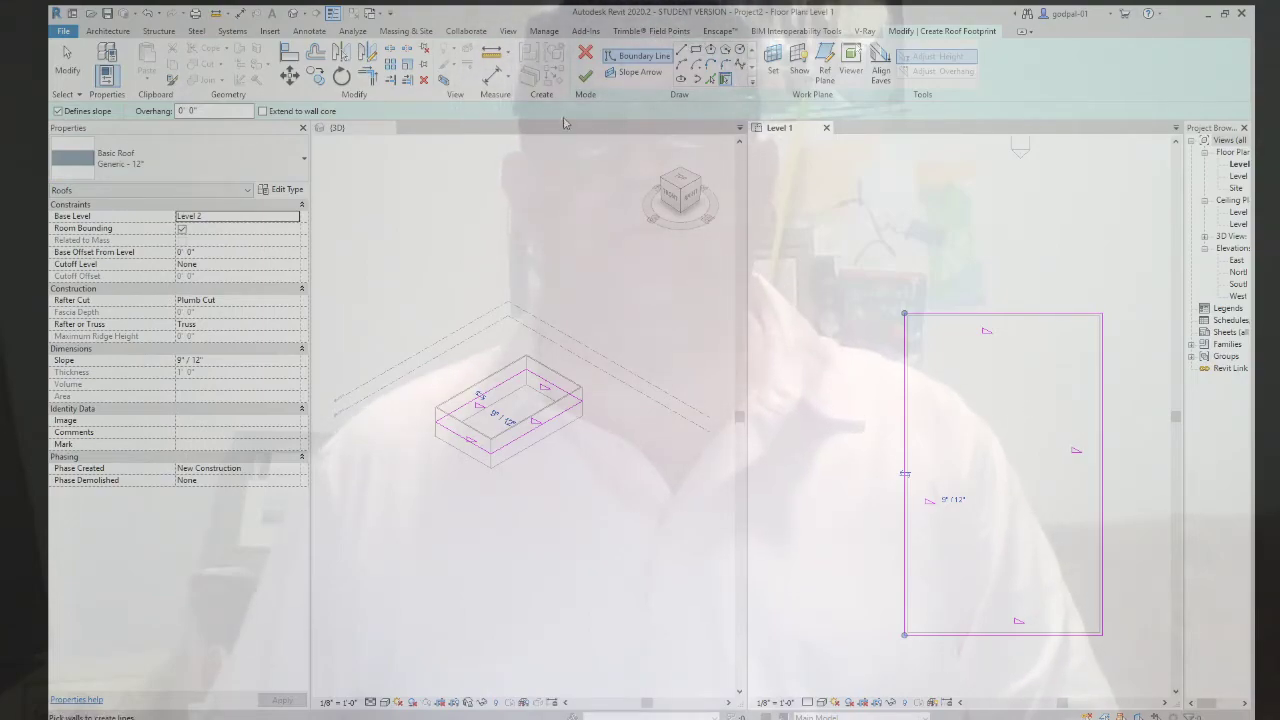
left_click(586, 77)
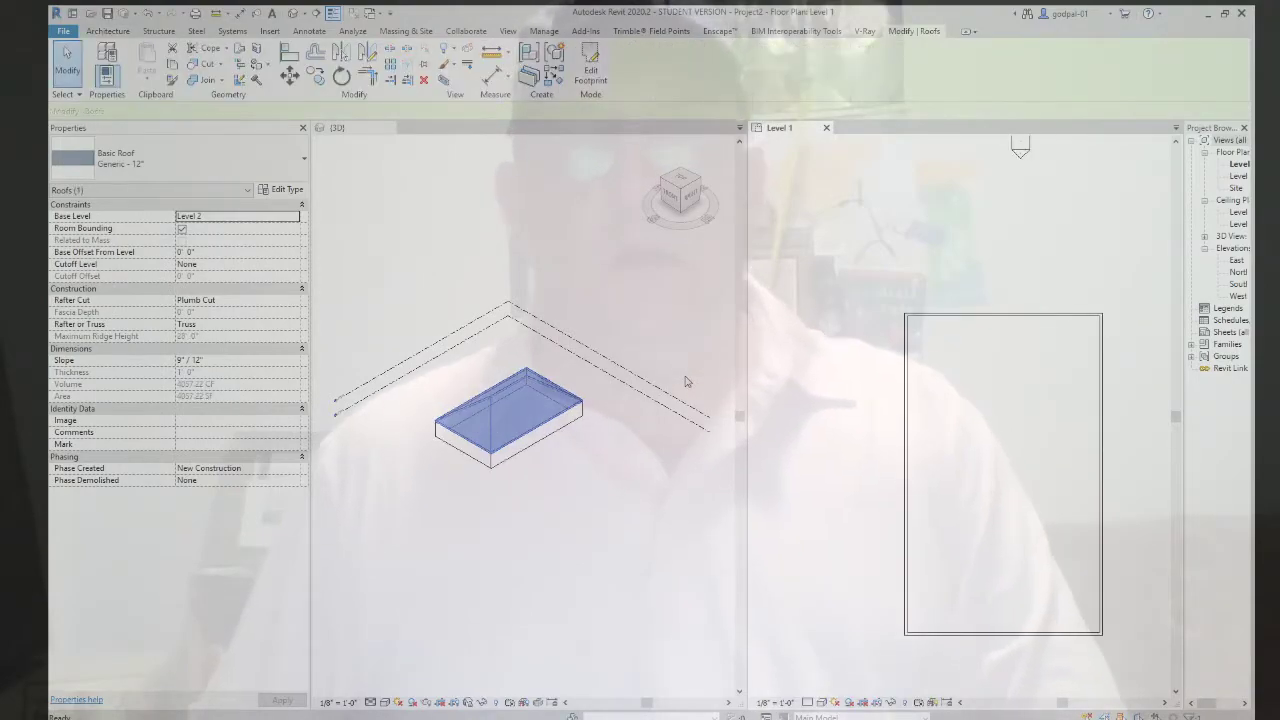
Change the hip roof's type to Sloped Glazing and set the 3D view's detail level to Fine
scroll(522, 458, "up", 5)
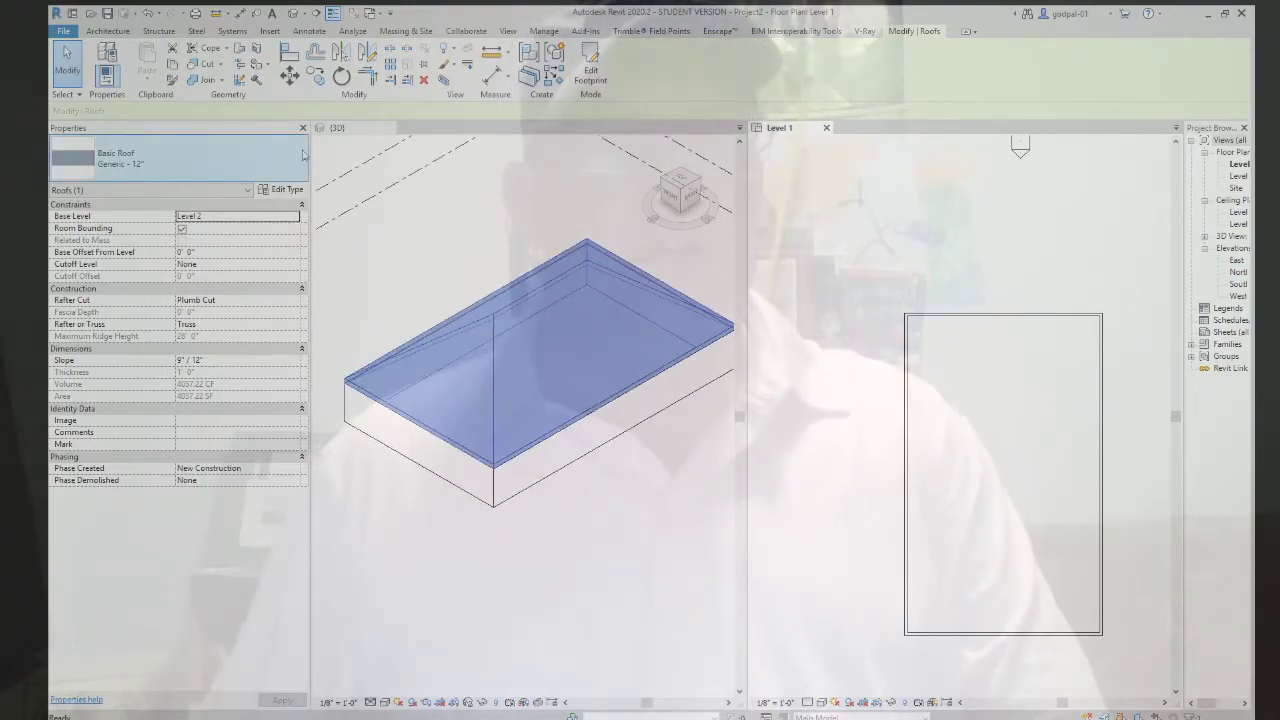
left_click(180, 158)
left_click(130, 405)
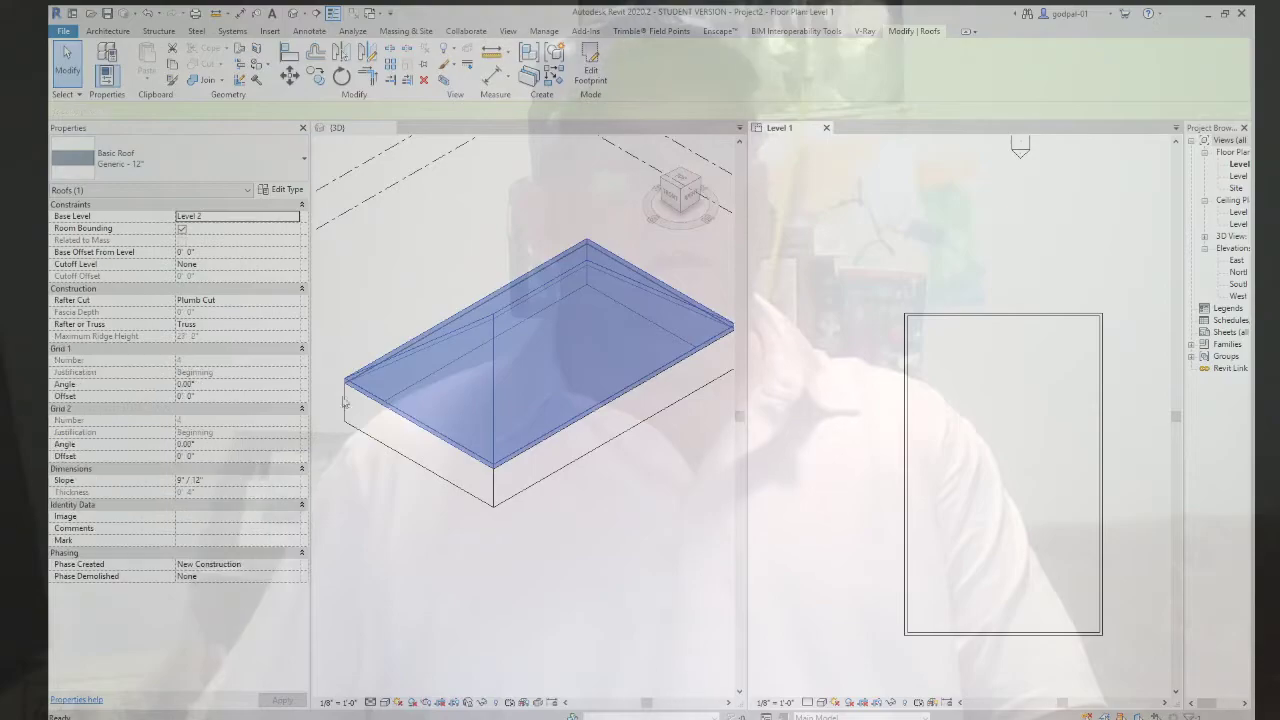
left_click(373, 705)
key("Escape")
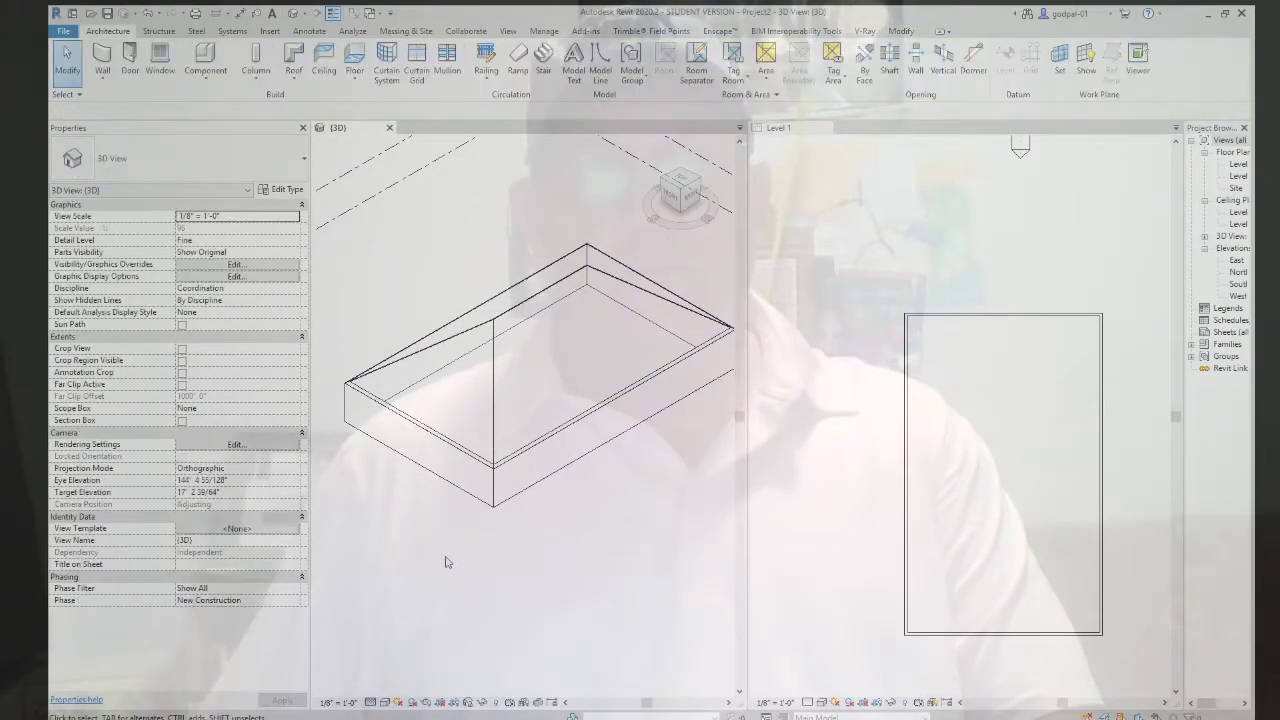
Place a curtain grid line up the slope at the midpoint of the long front face of the sloped glazing
left_click(528, 385)
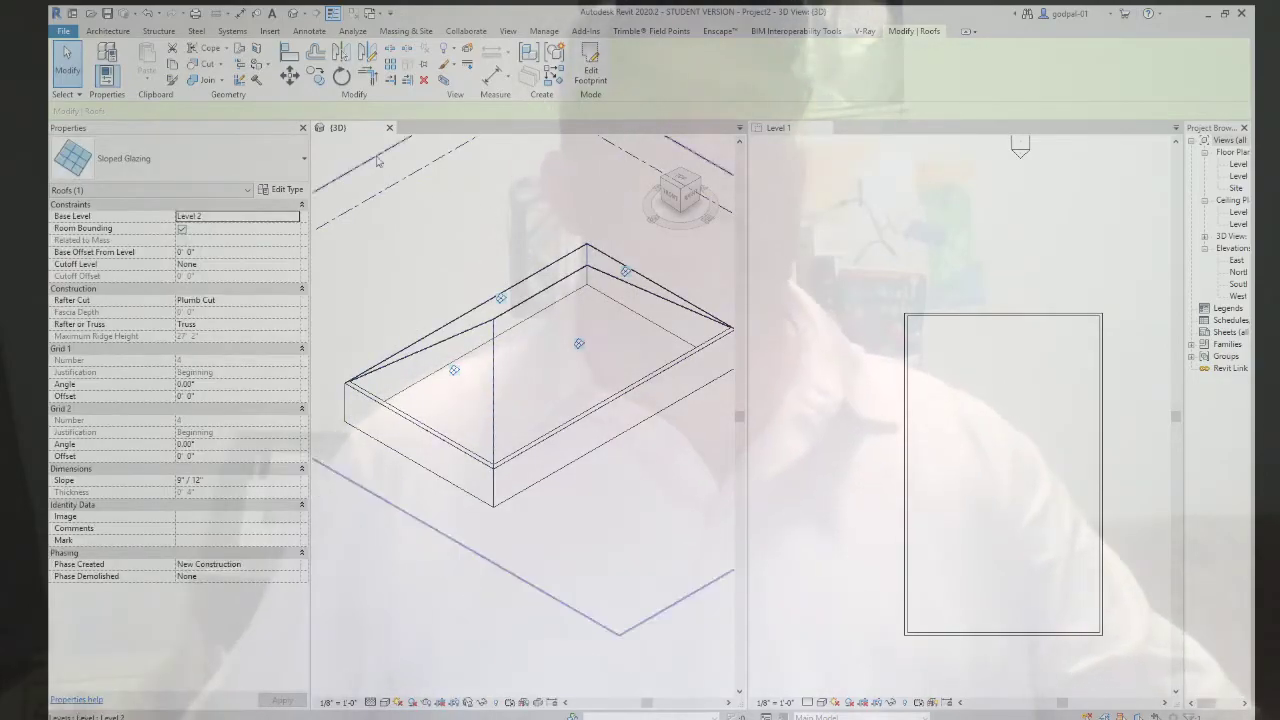
left_click(107, 31)
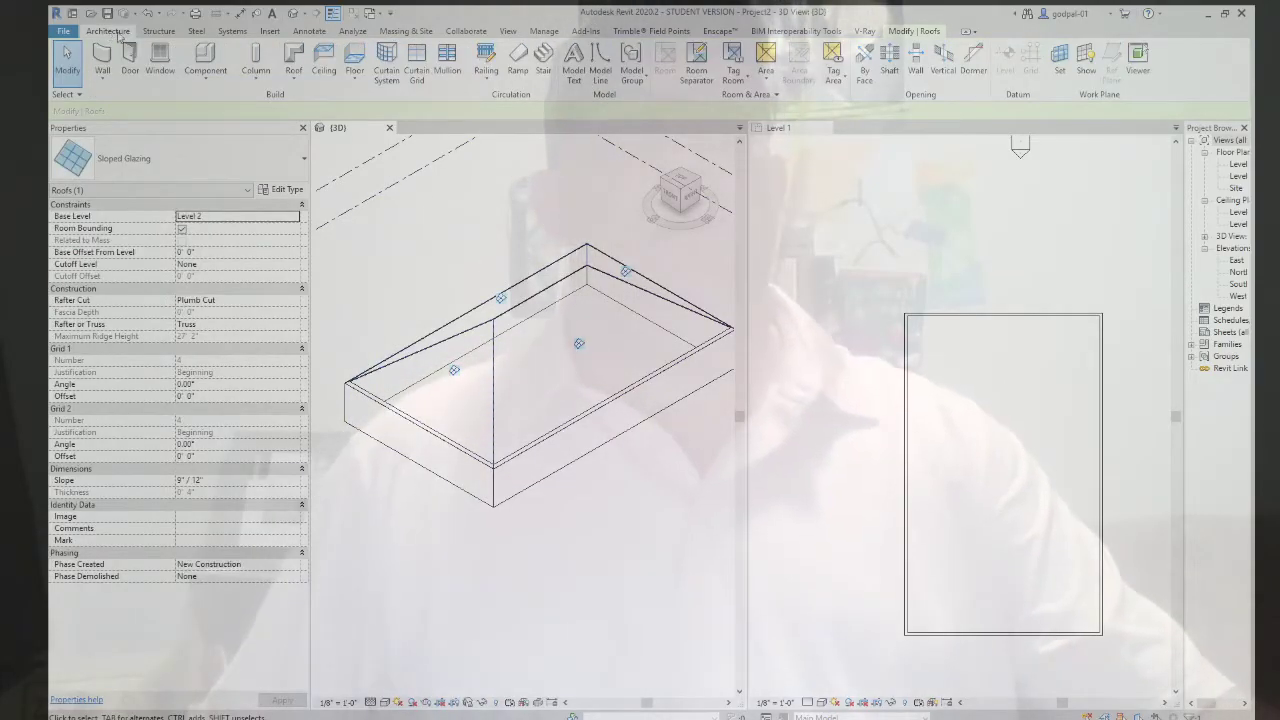
left_click(418, 72)
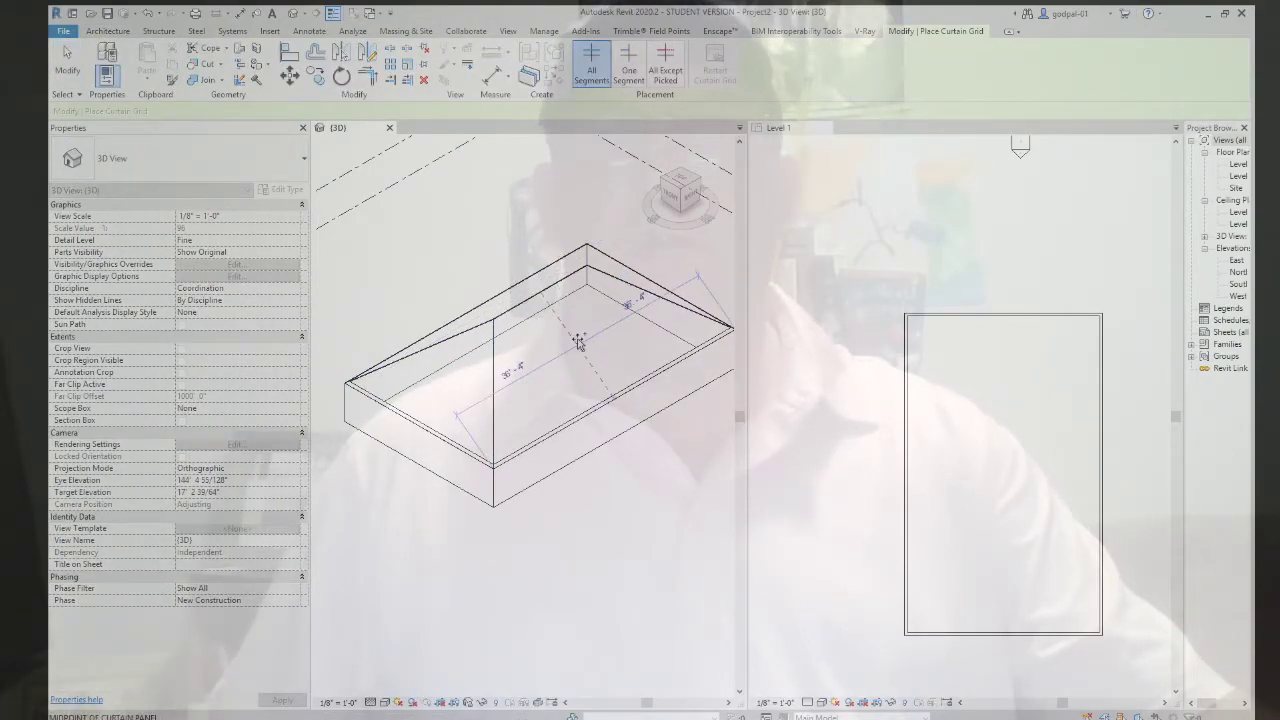
left_click(577, 343)
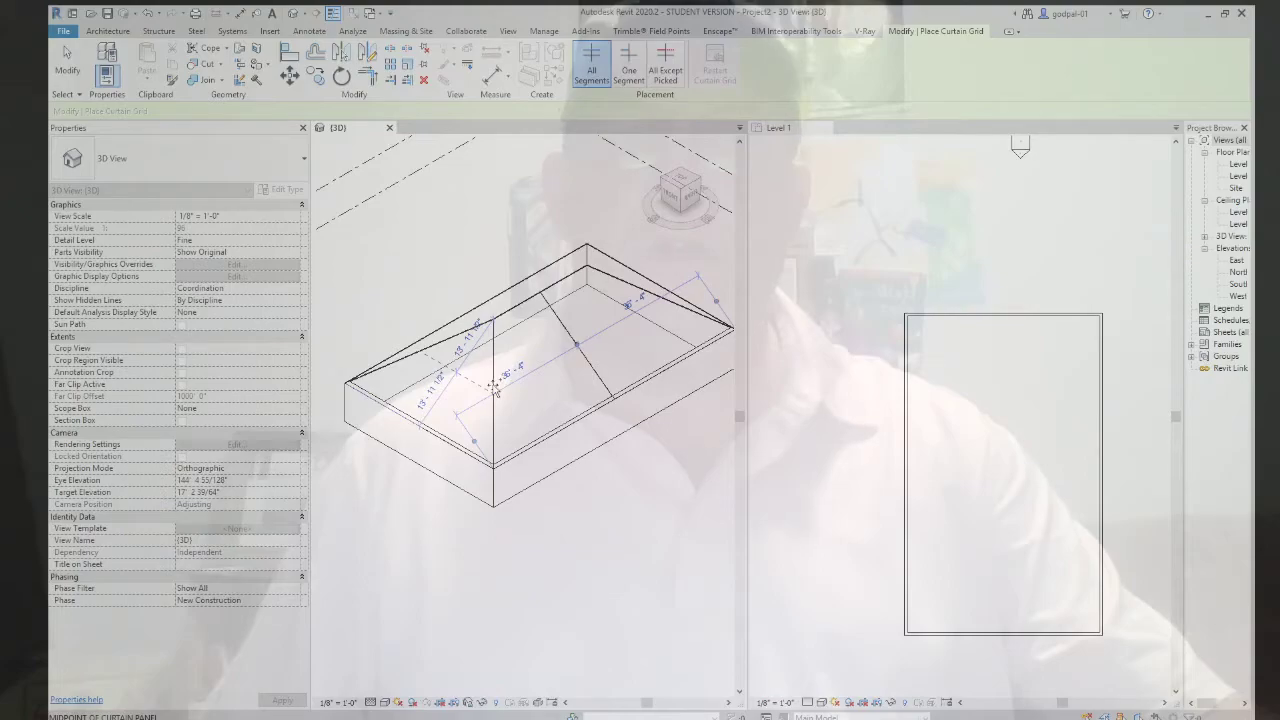
left_click(470, 358)
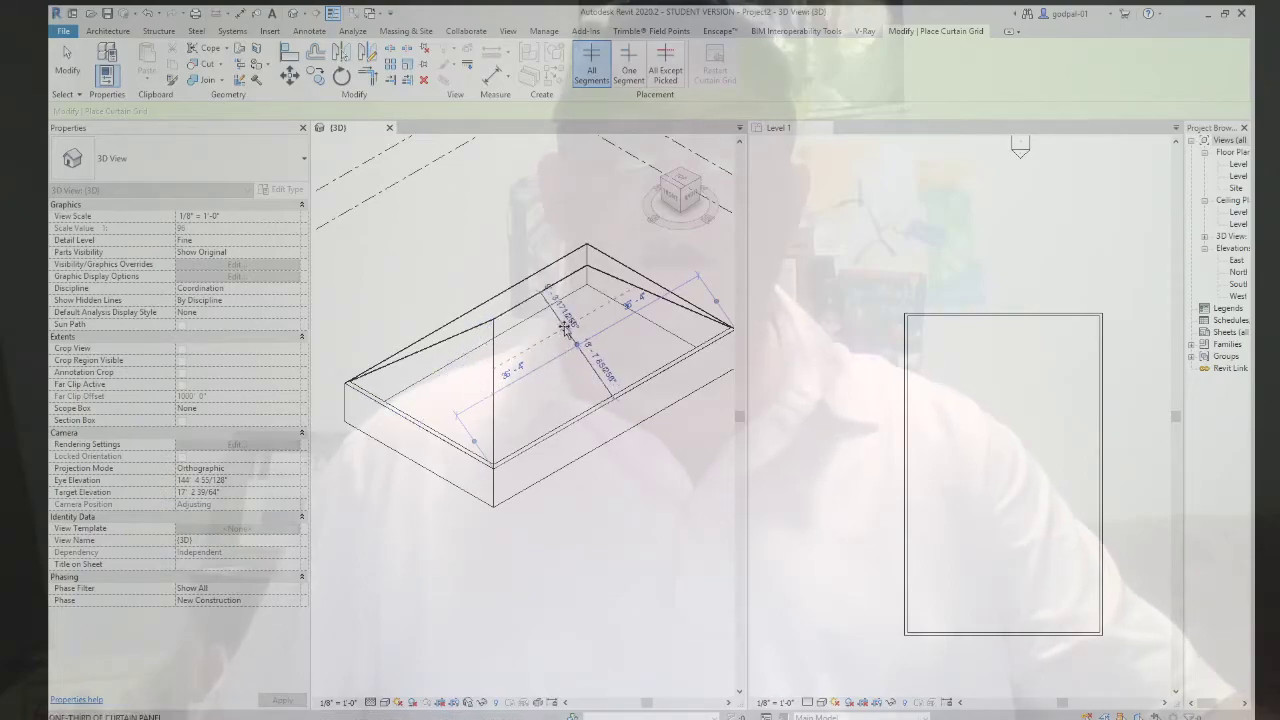
Add grid lines 9'-4" either side of the front face's middle line and two more running parallel to the eave
scroll(584, 320, "up", 4)
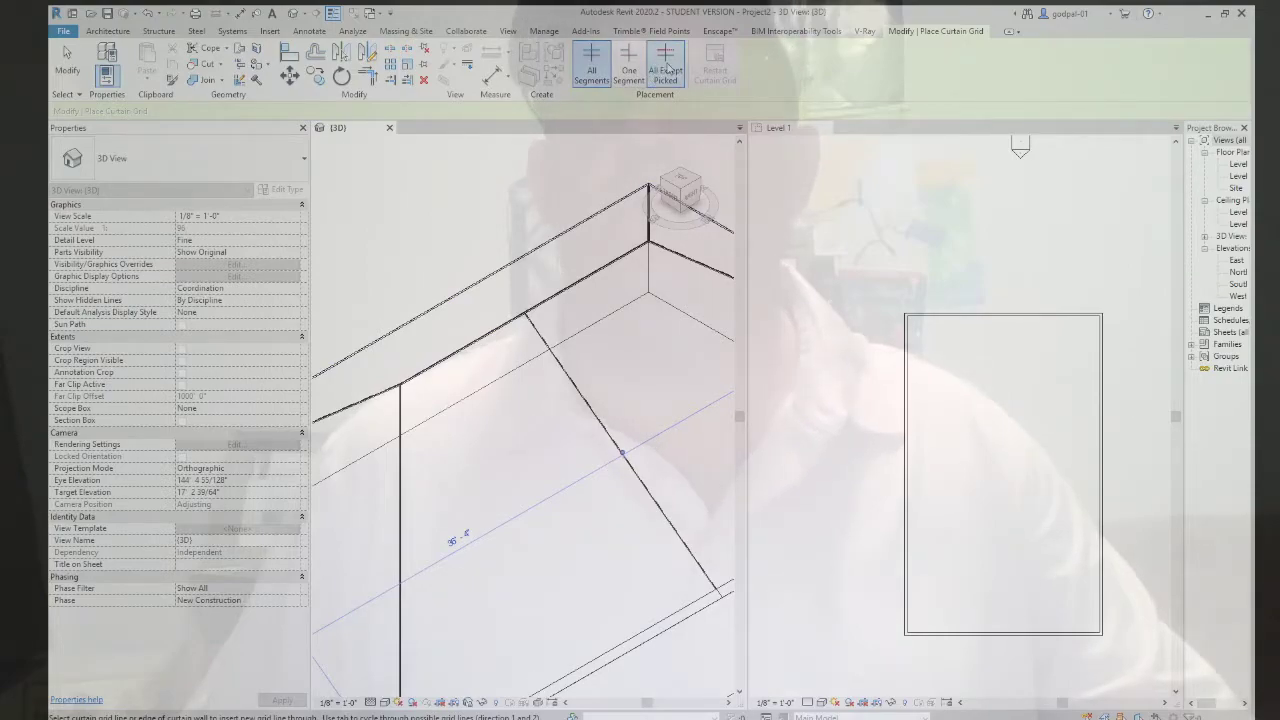
left_click(614, 280)
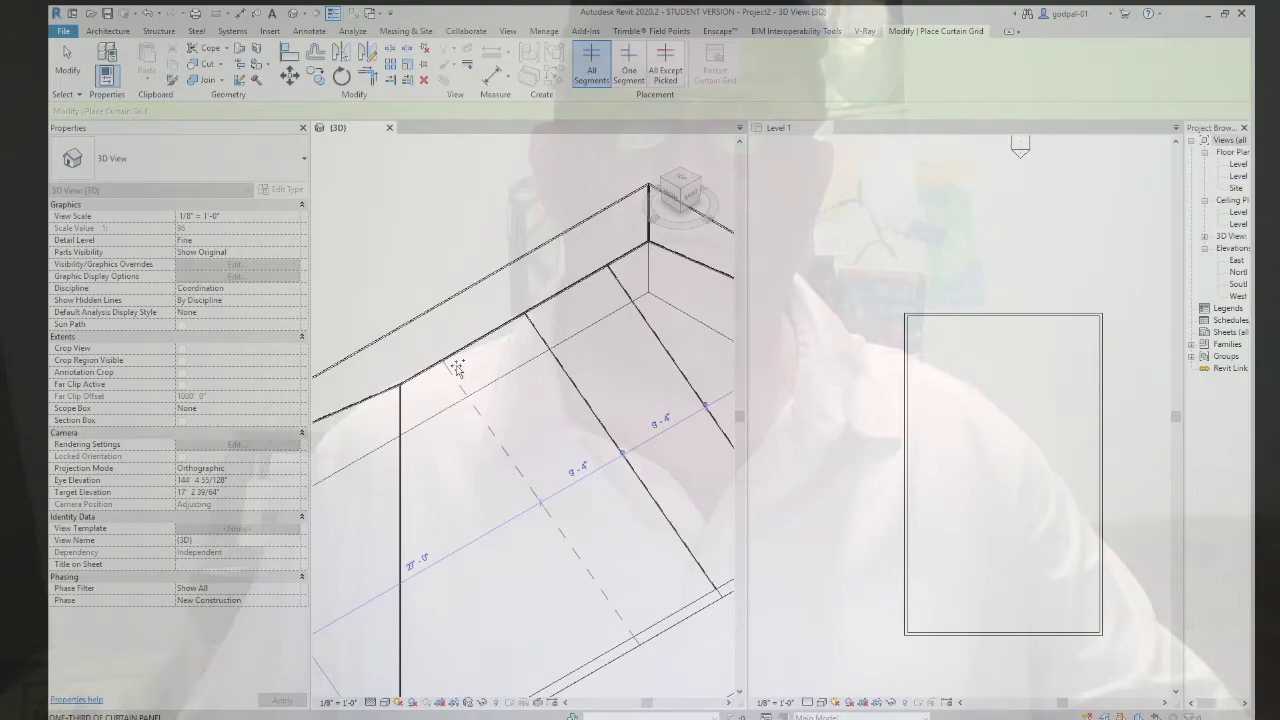
scroll(456, 368, "down", 4)
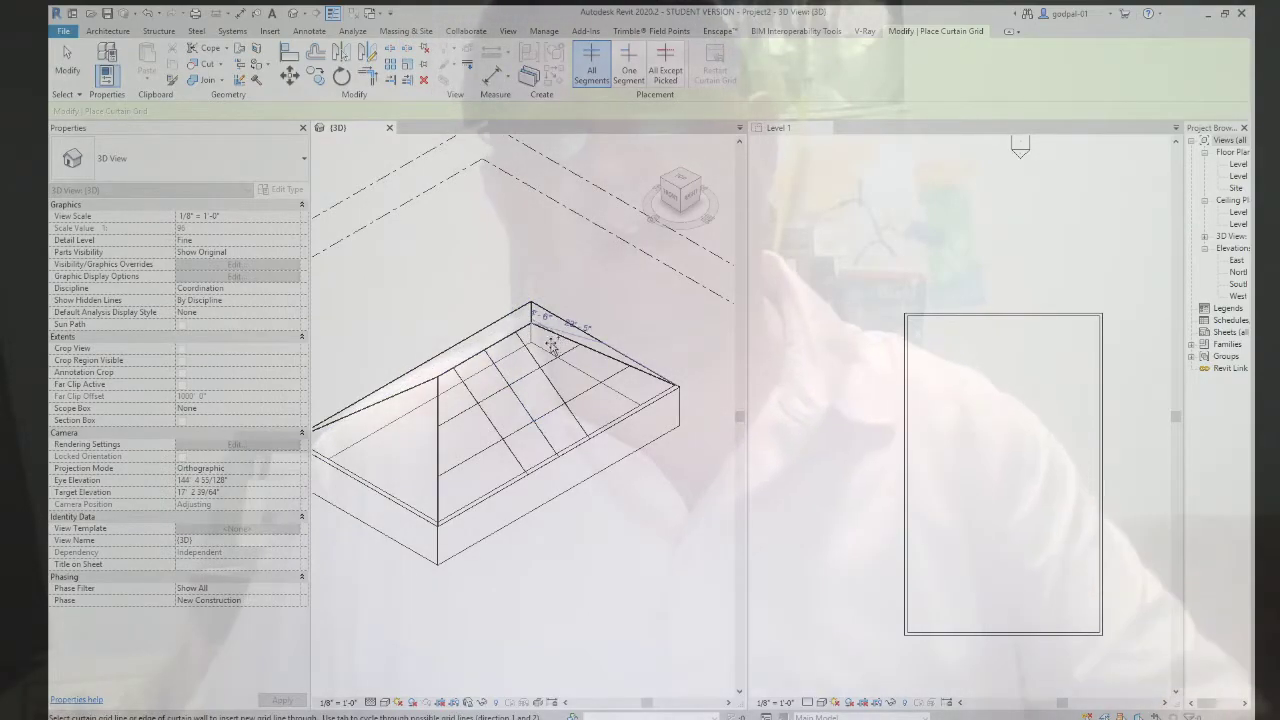
left_click(72, 66)
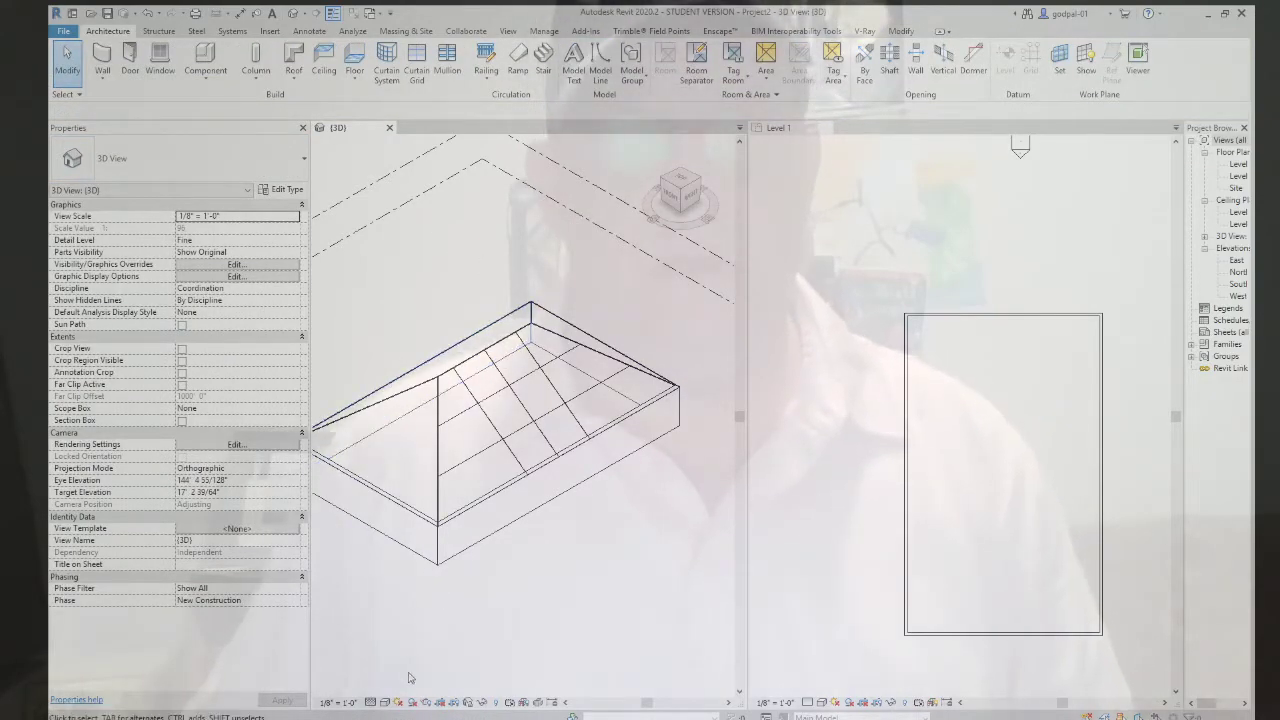
Display the 3D view in the Shaded visual style and orbit it to face the gridded roof slope
key("s")
key("d")
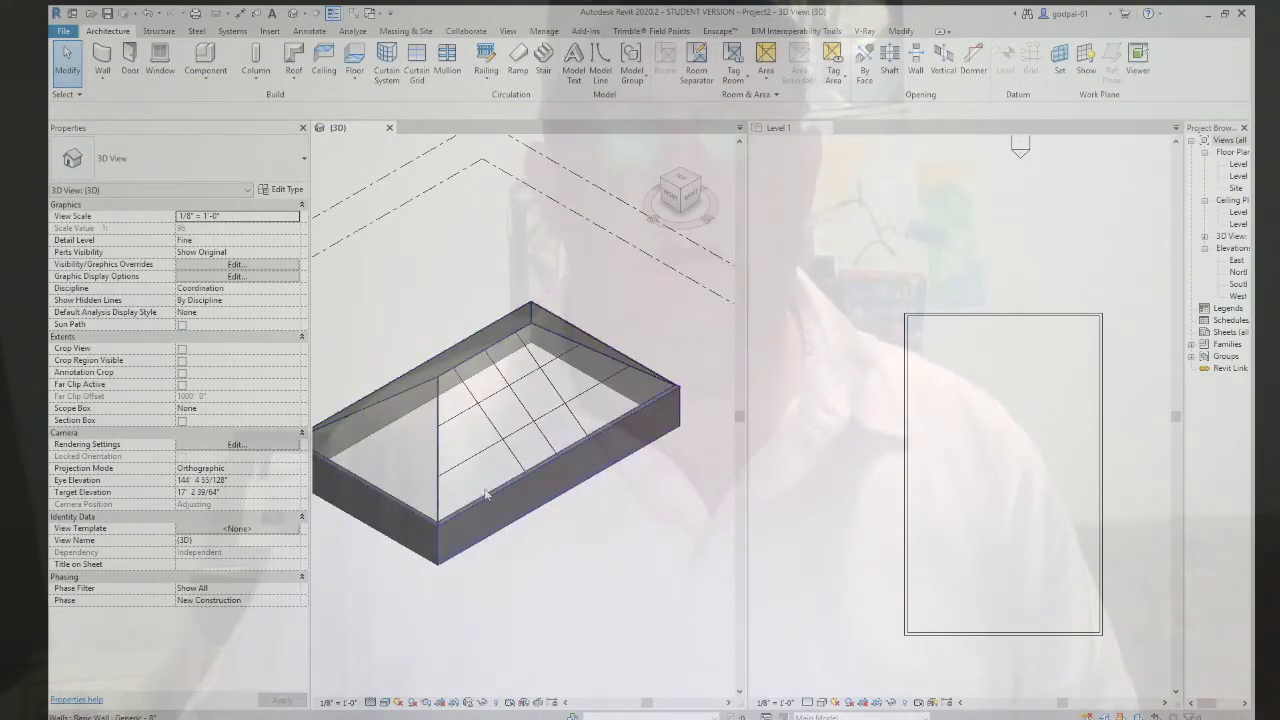
scroll(513, 465, "up", 3)
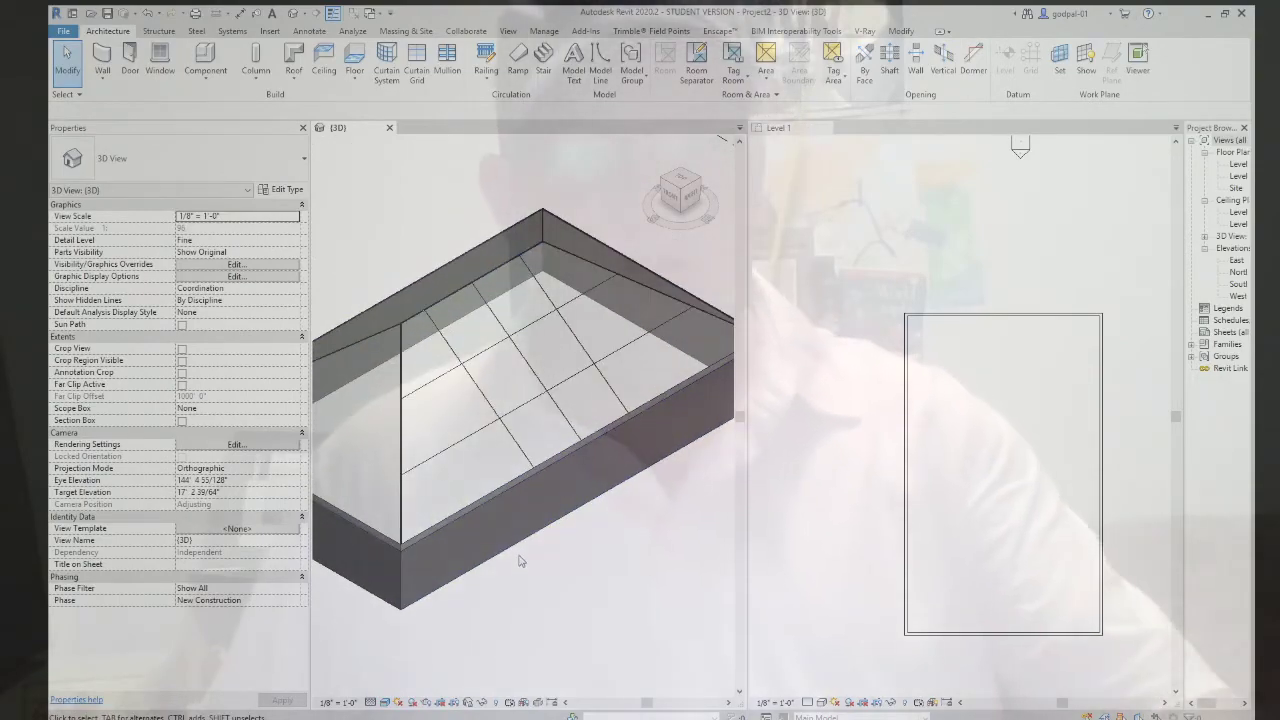
middle_click_drag(536, 553, 457, 534, "shift")
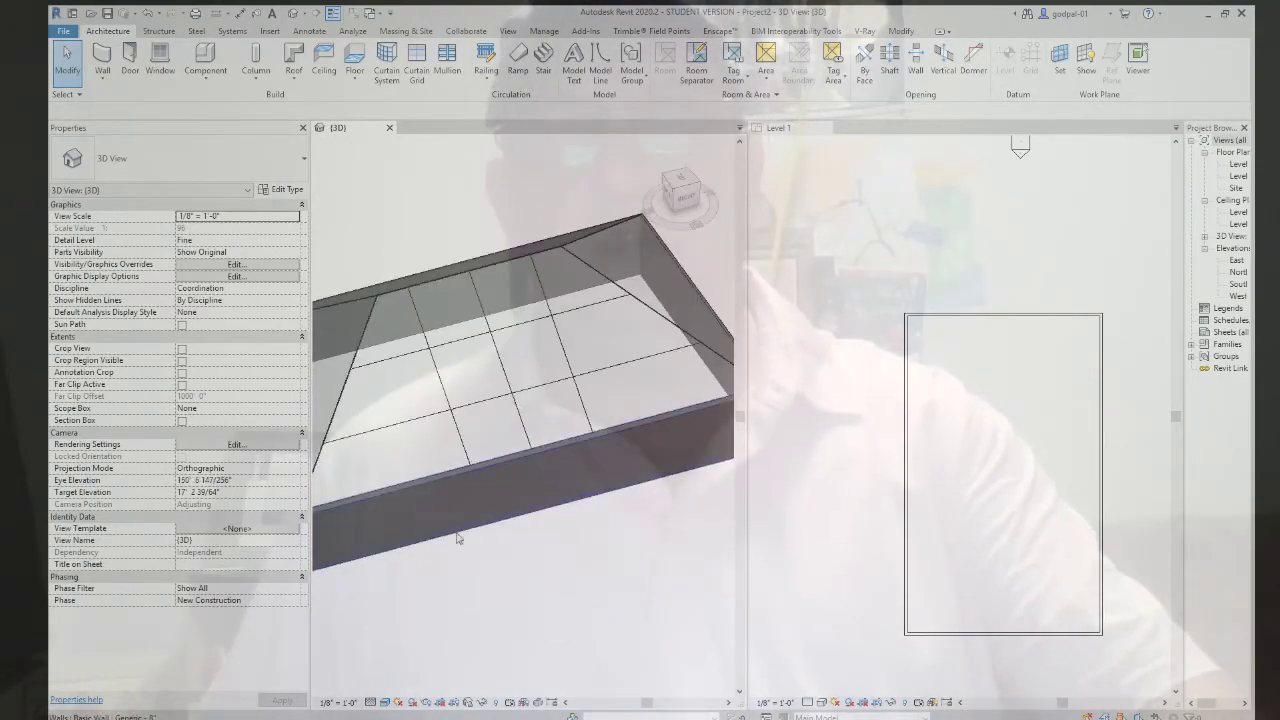
Examine the roof's middle grid line and the sloped glazing by selecting them and viewing the roof from a higher angle
left_click(500, 358)
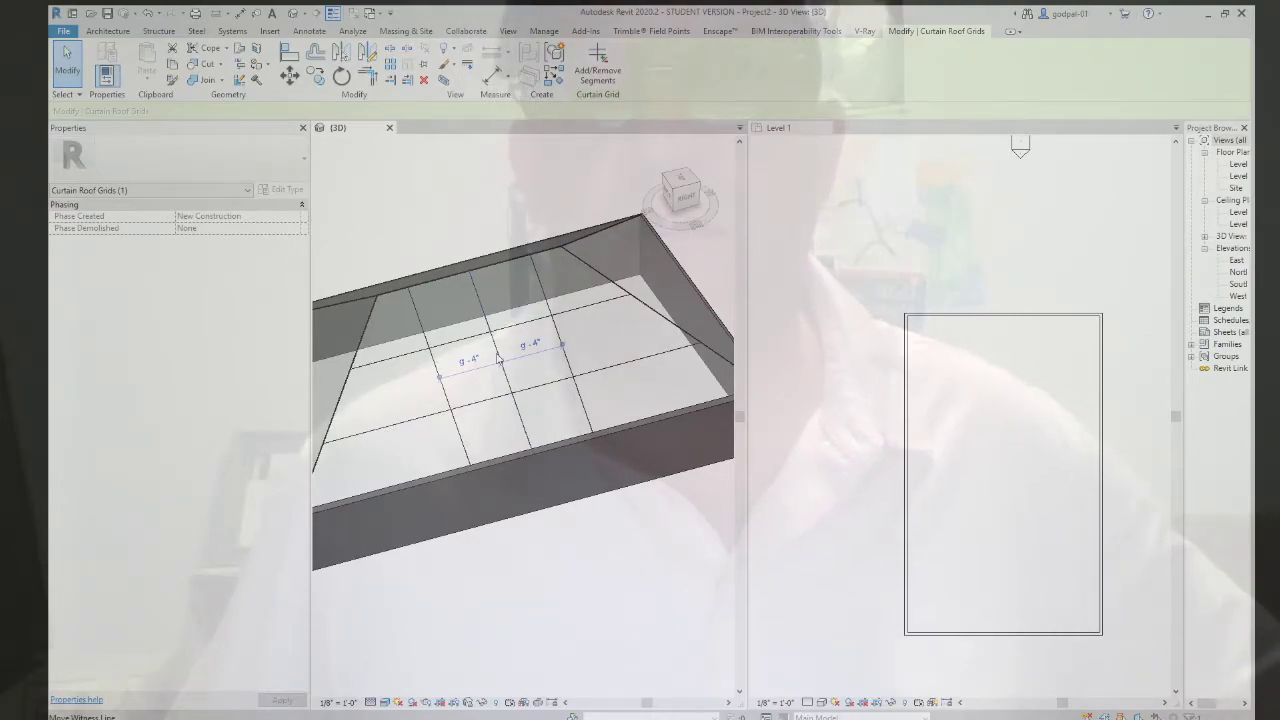
key("Escape")
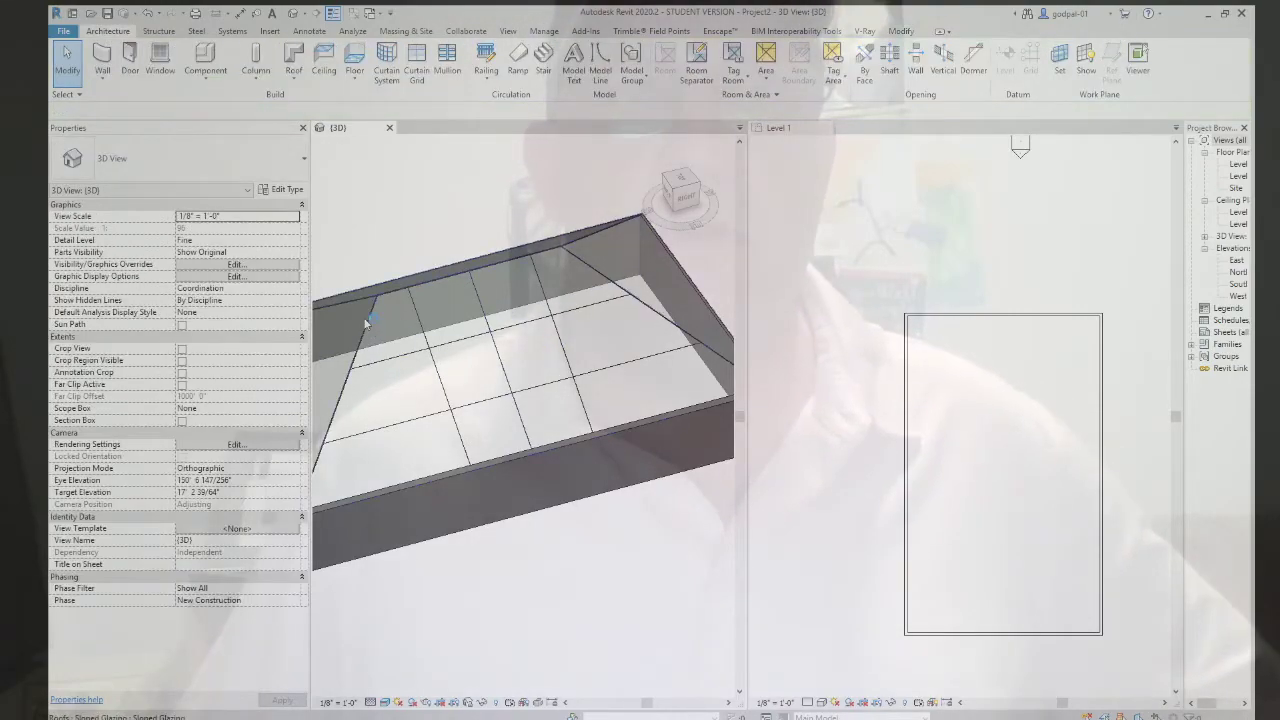
left_click(369, 334)
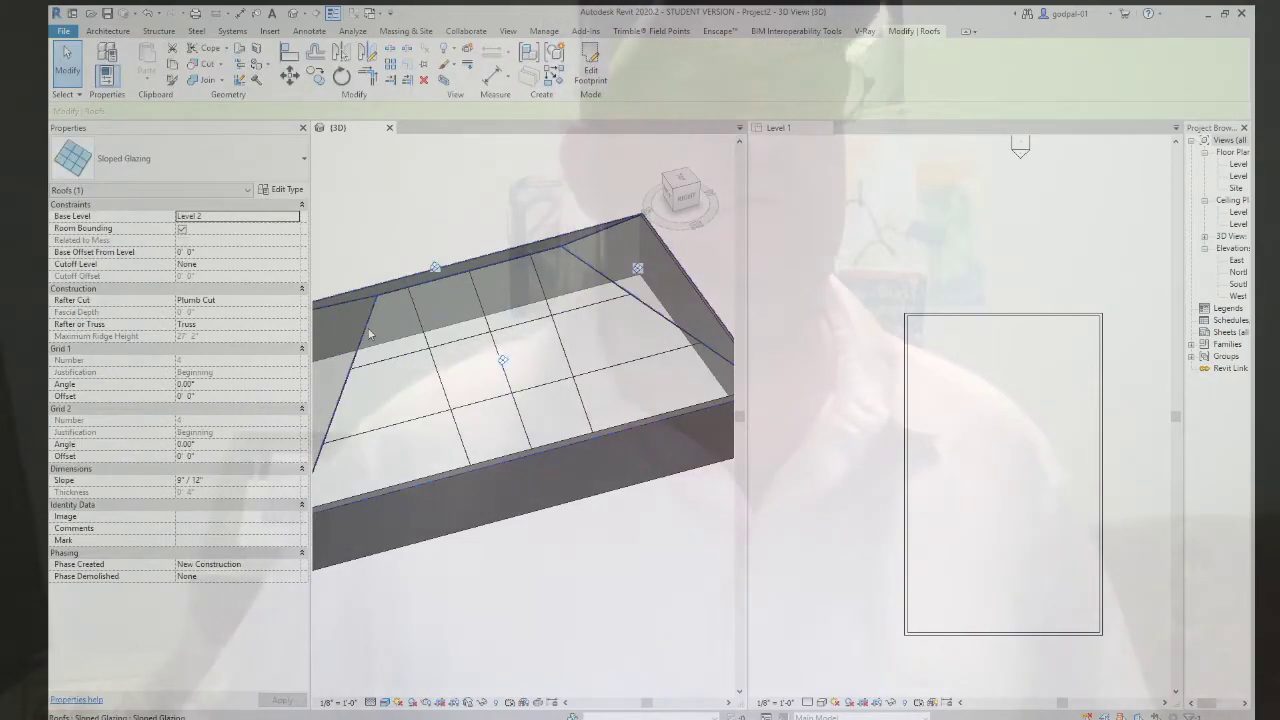
key("Escape")
left_click(420, 384)
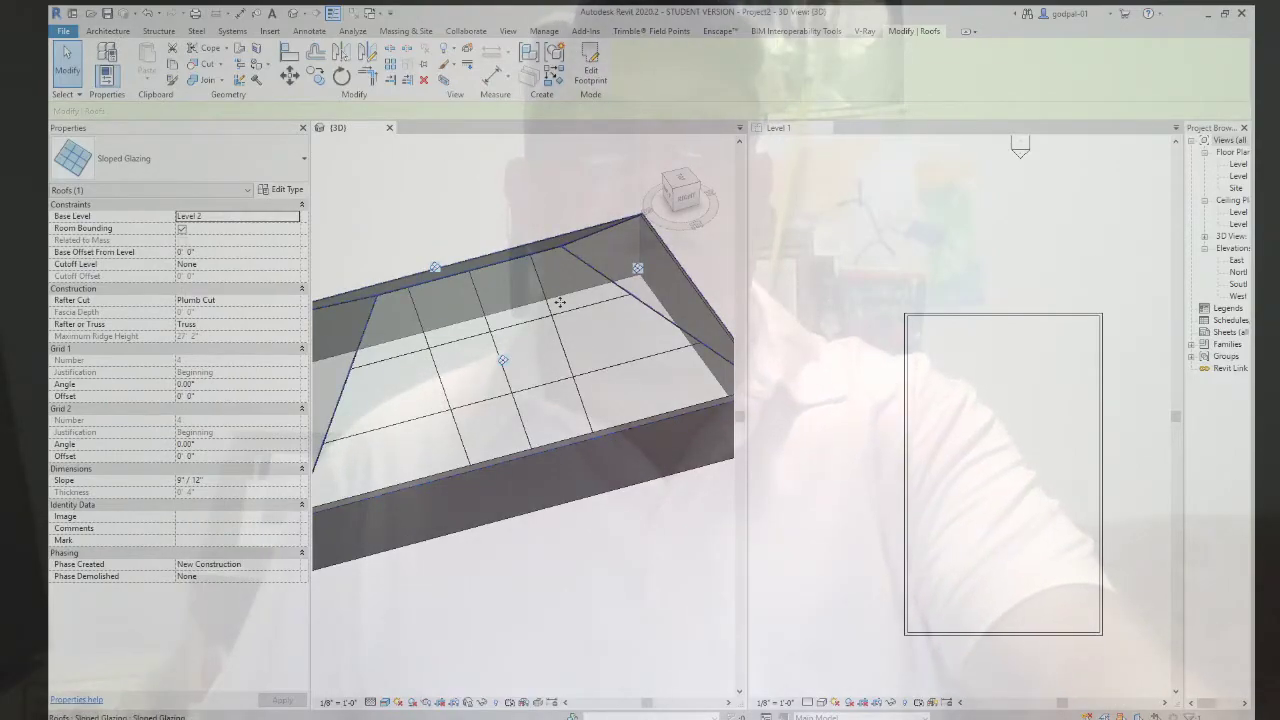
scroll(484, 337, "down", 2)
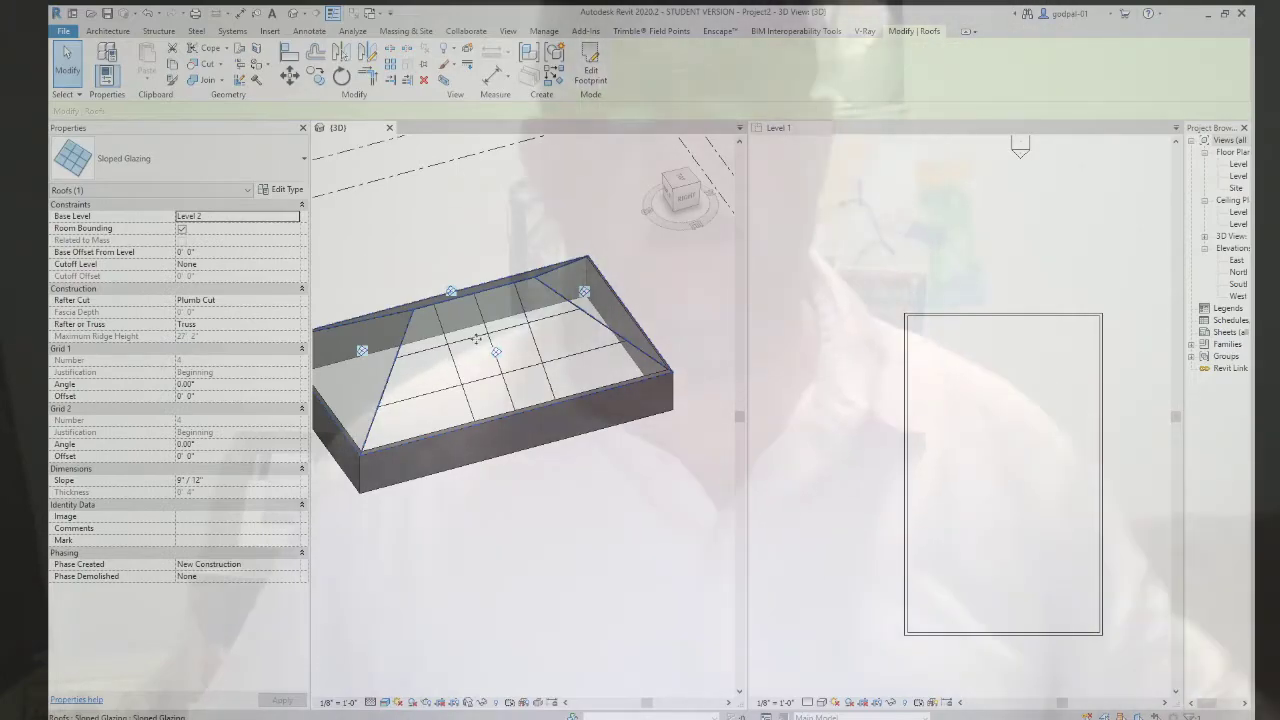
left_click(492, 229)
middle_click_drag(492, 229, 563, 305, "shift")
Widen the Project Browser and open the Level 2 floor plan beside the 3D view
left_click(1011, 403)
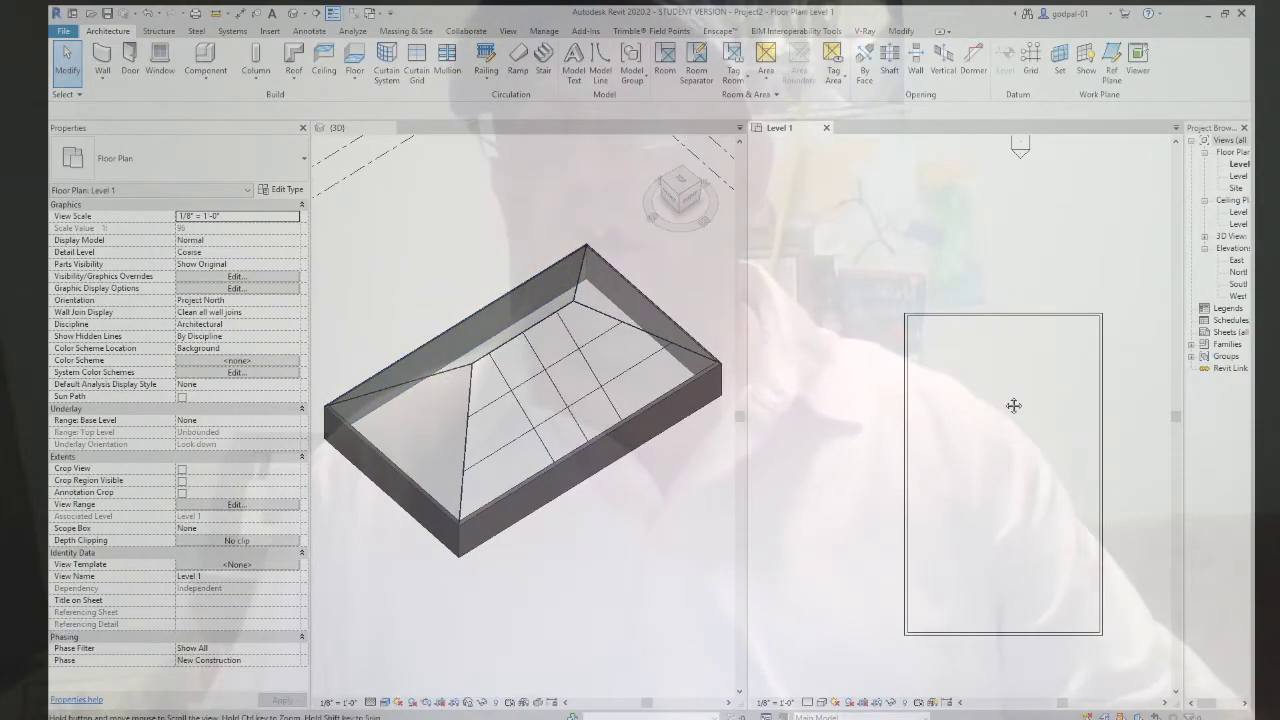
middle_click_drag(1011, 403, 894, 363)
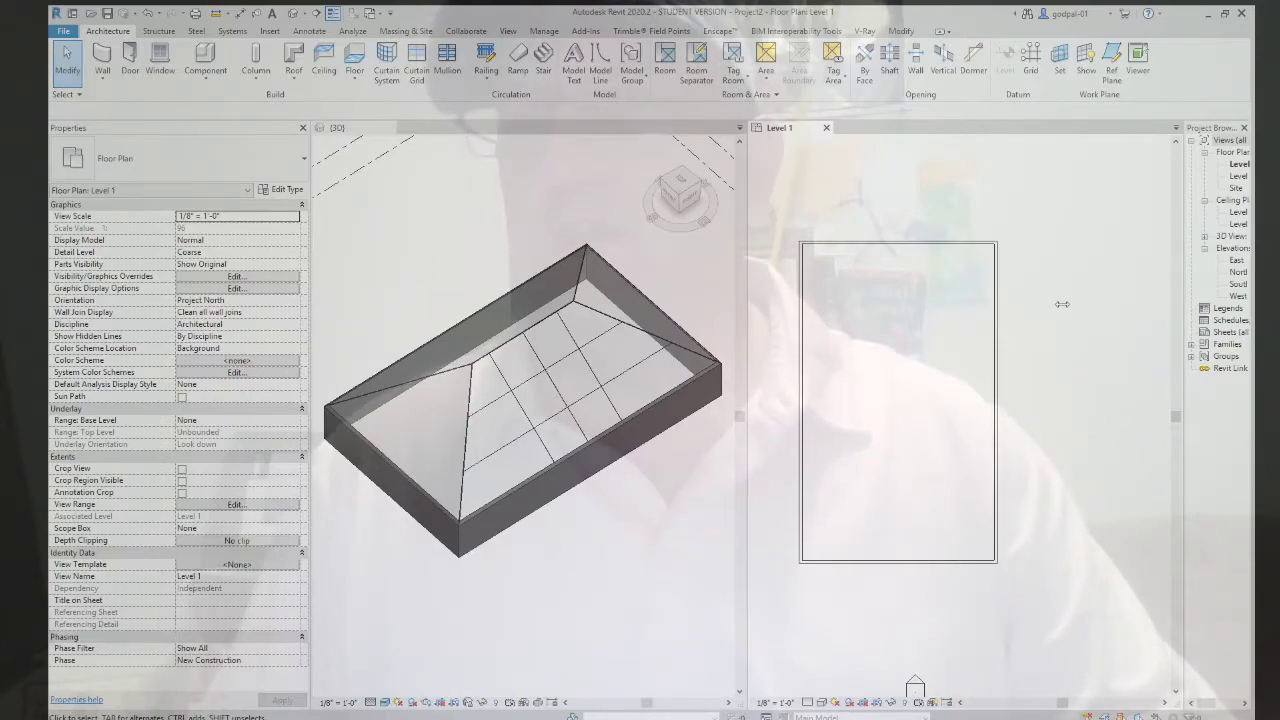
left_click_drag(1063, 304, 1062, 298)
left_click(1108, 224)
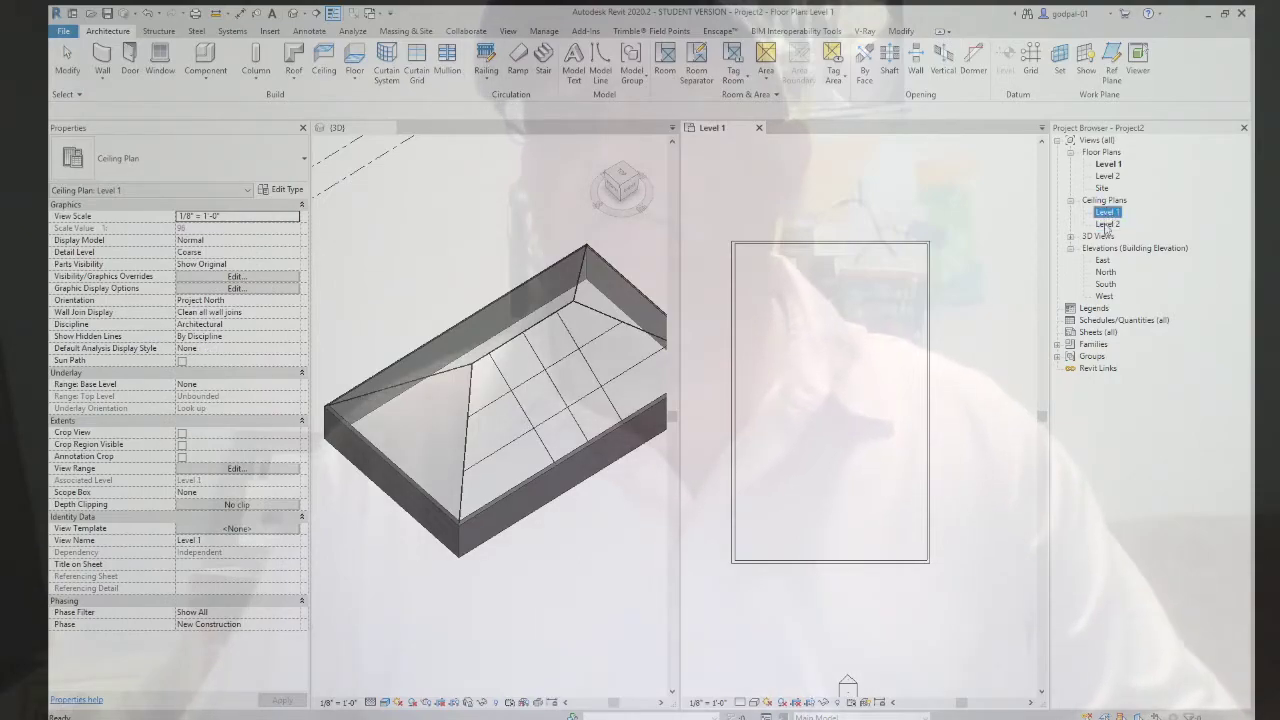
double_click(1106, 177)
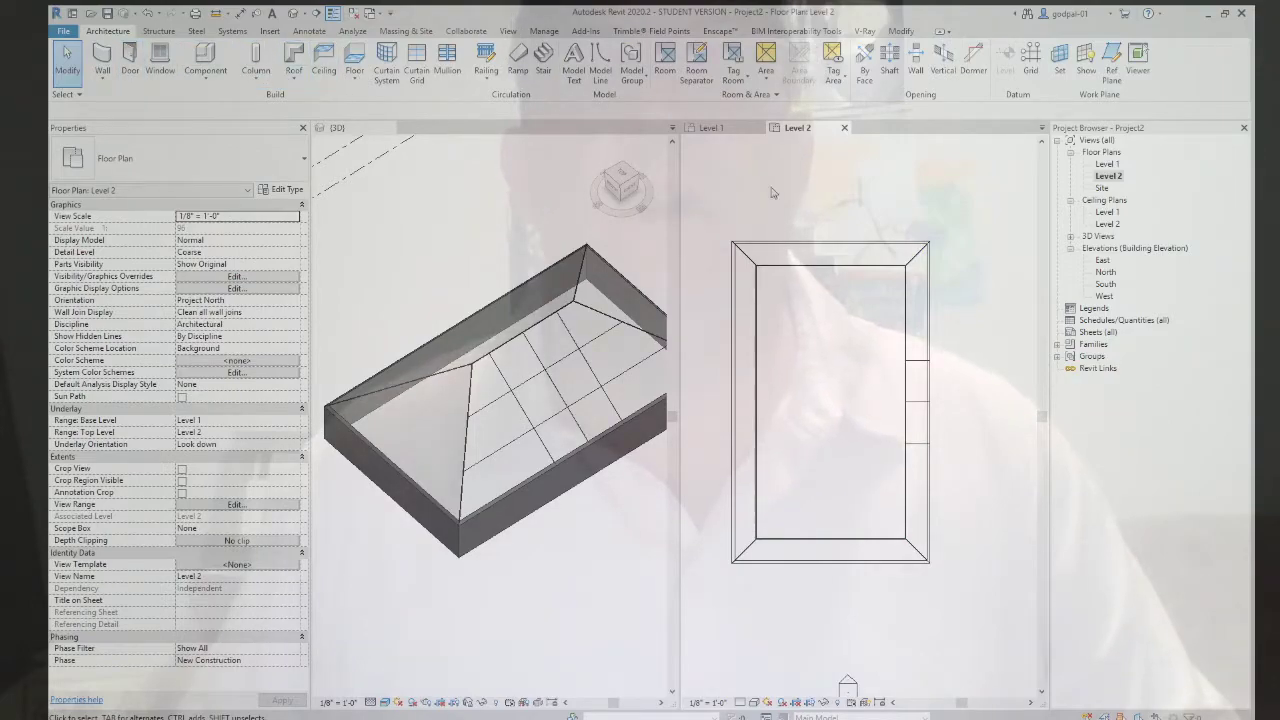
Undo the sloped glazing roof and its curtain grids so that only the walls remain
left_click(812, 278)
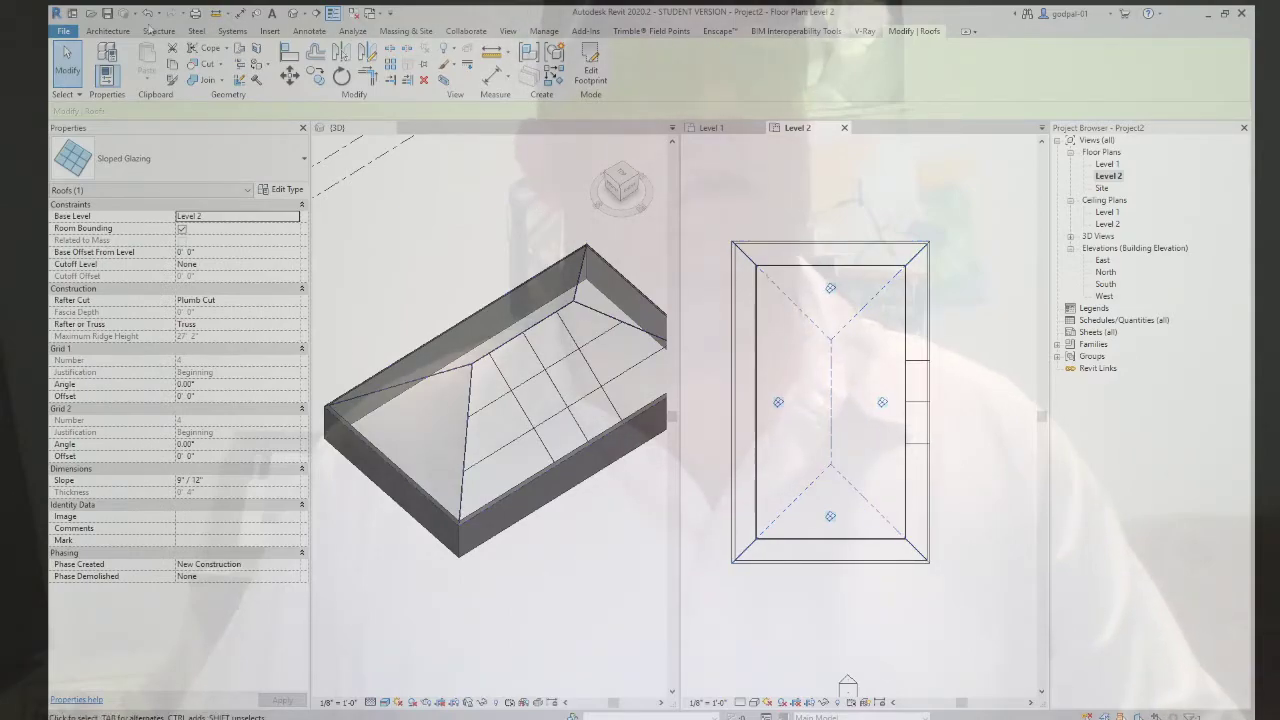
left_click(118, 33)
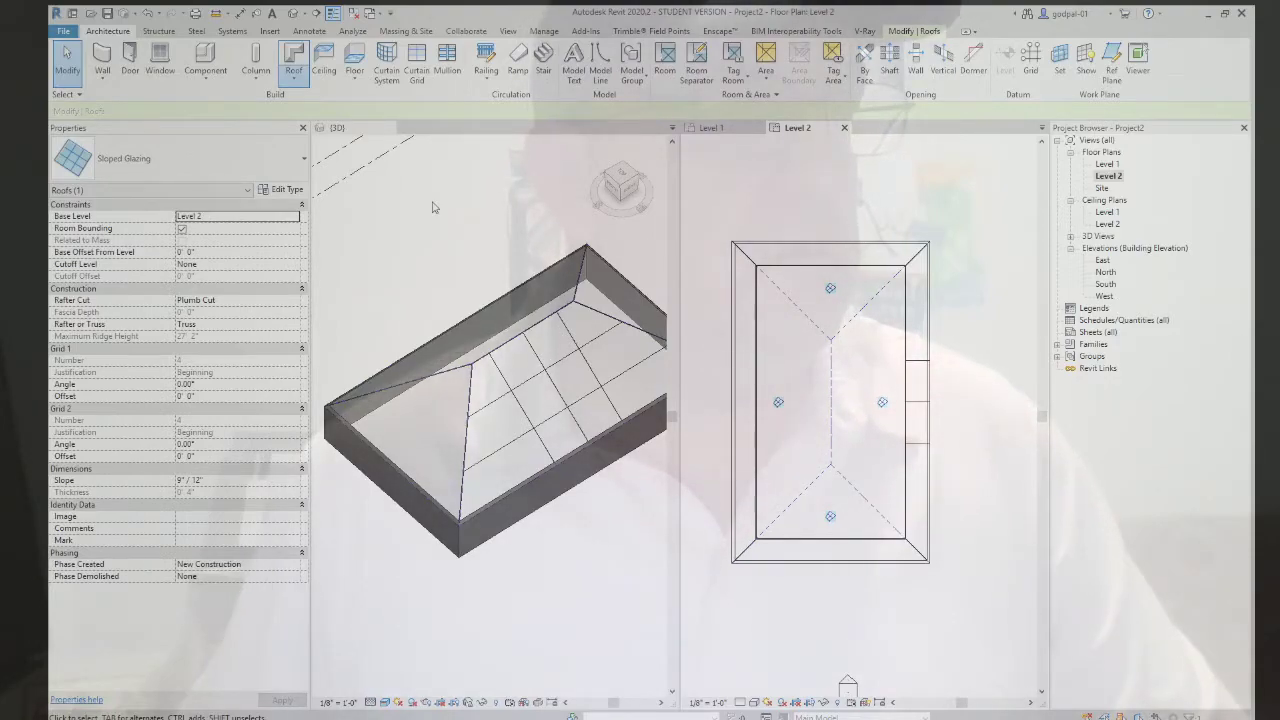
key("ctrl+z")
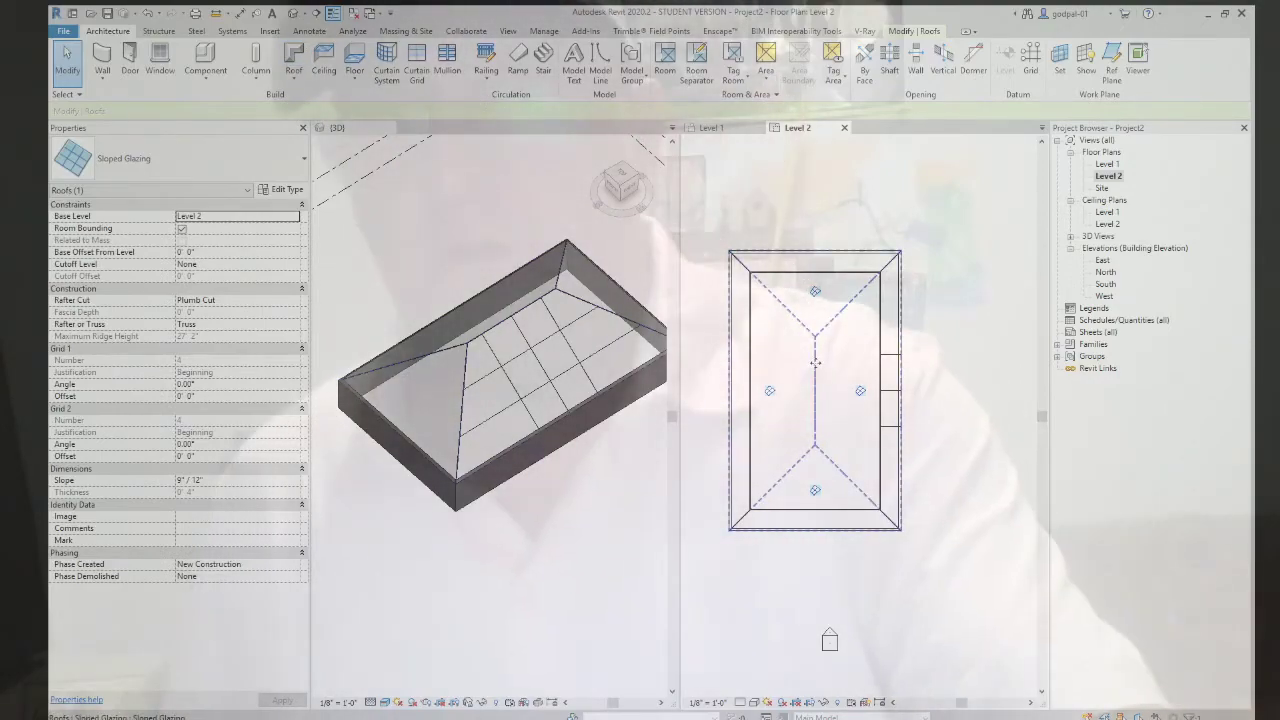
key("ctrl+z")
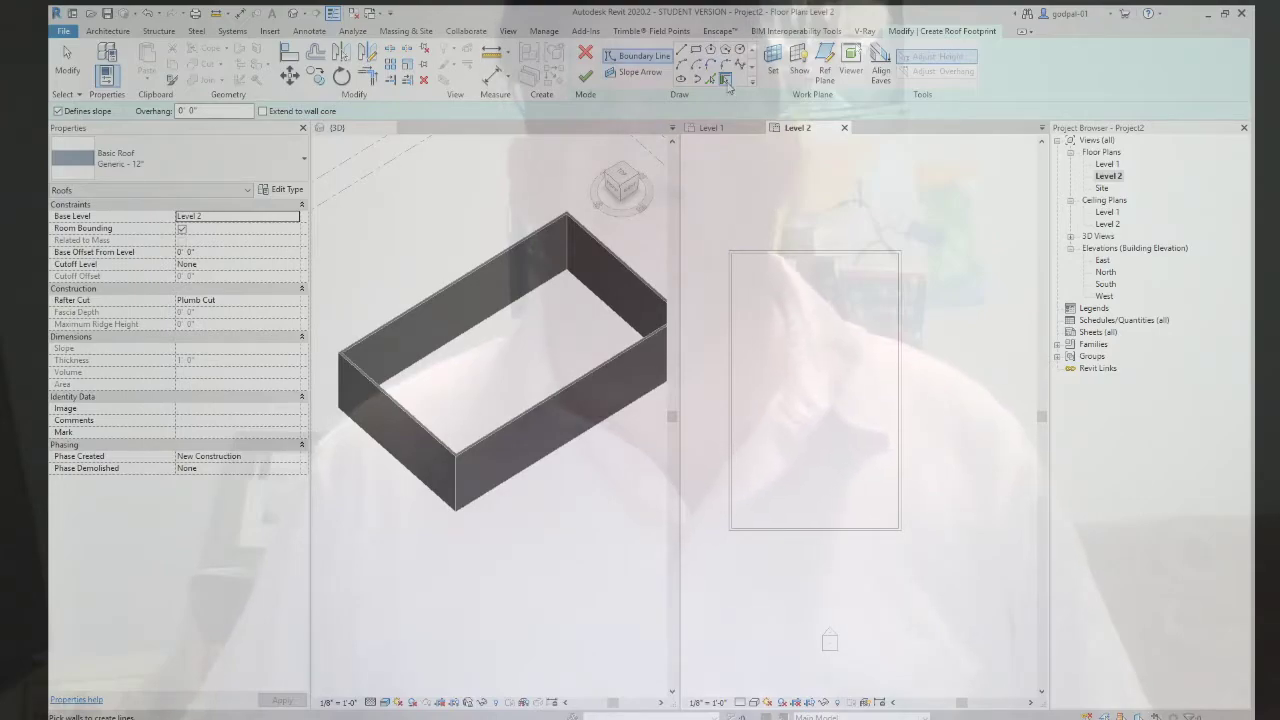
Sketch the footprint boundary of a Generic - 12" roof from the four walls, with every edge defining slope and no overhang
left_click(805, 251)
left_click(899, 370)
left_click(731, 358)
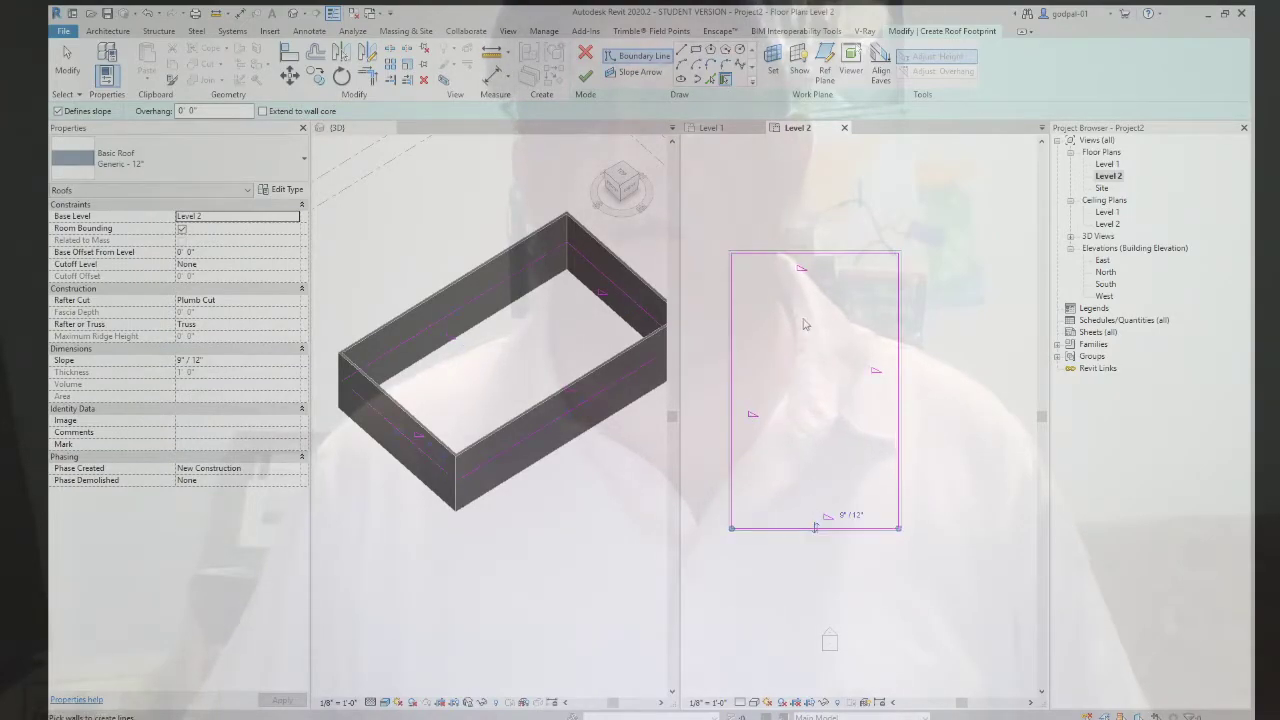
Draw a slope arrow about 51' long up the middle of the roof footprint and try to finish the roof
key("s")
key("a")
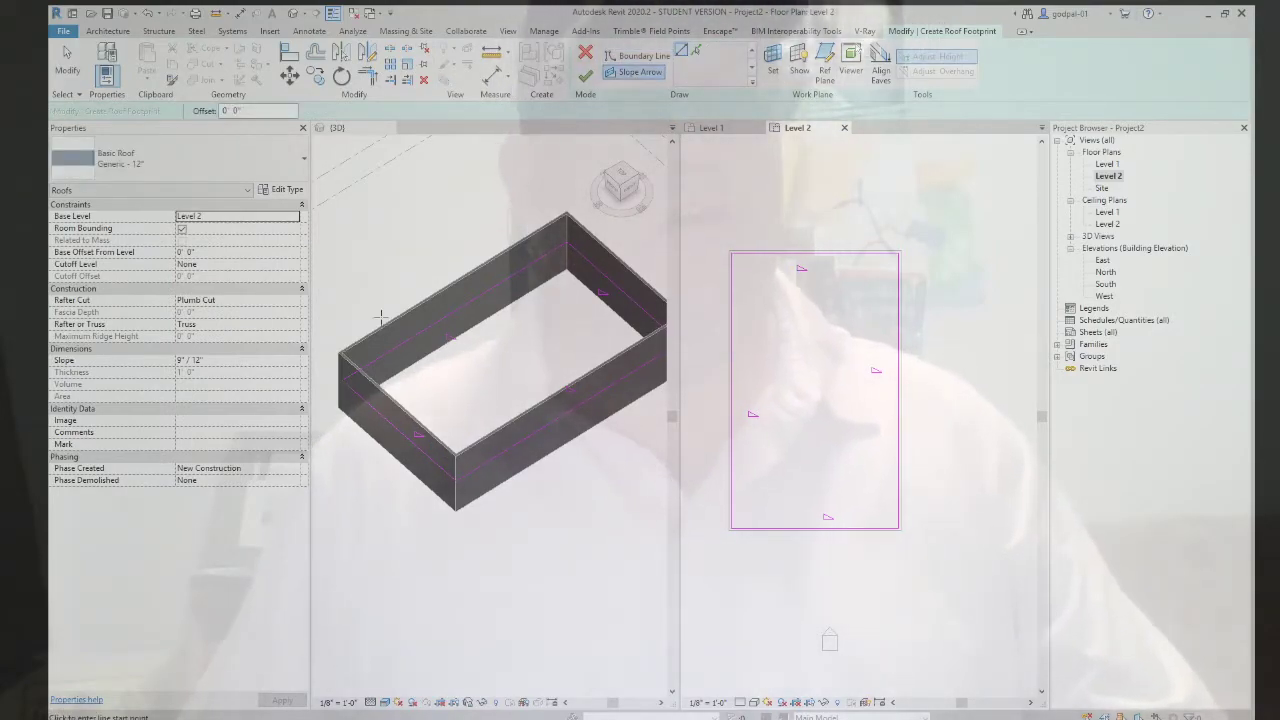
left_click(818, 492)
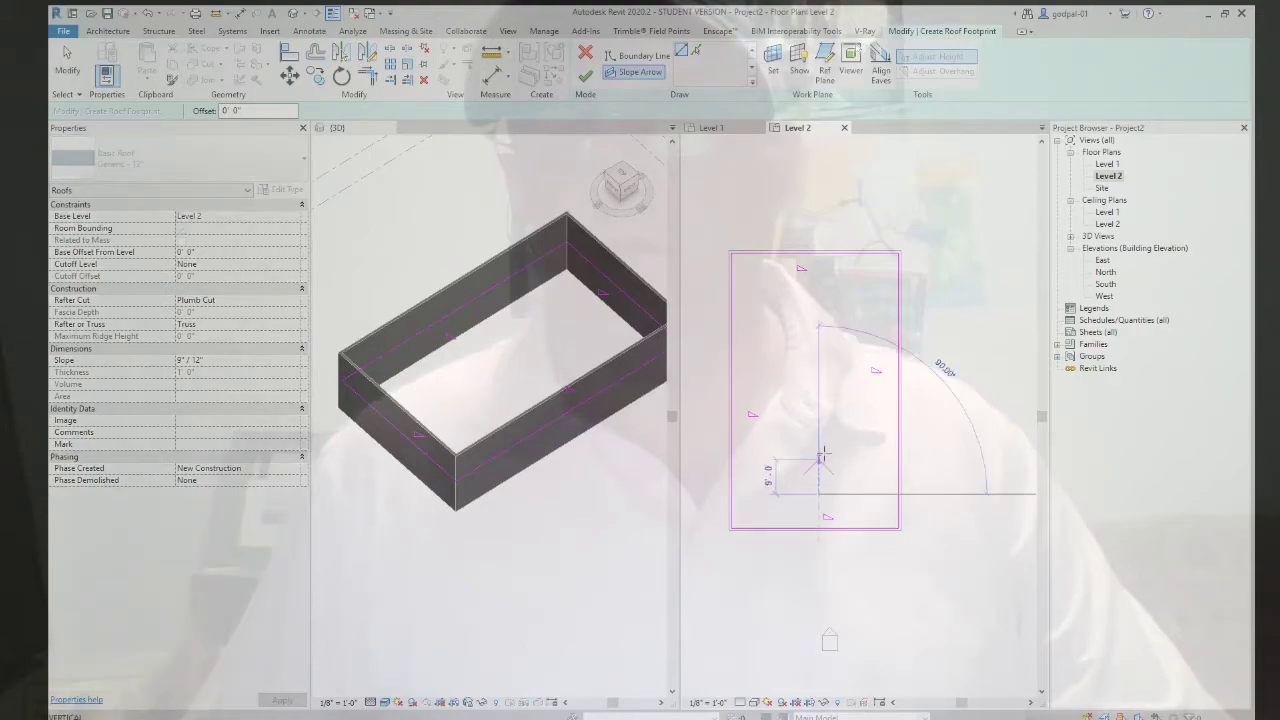
left_click(819, 297)
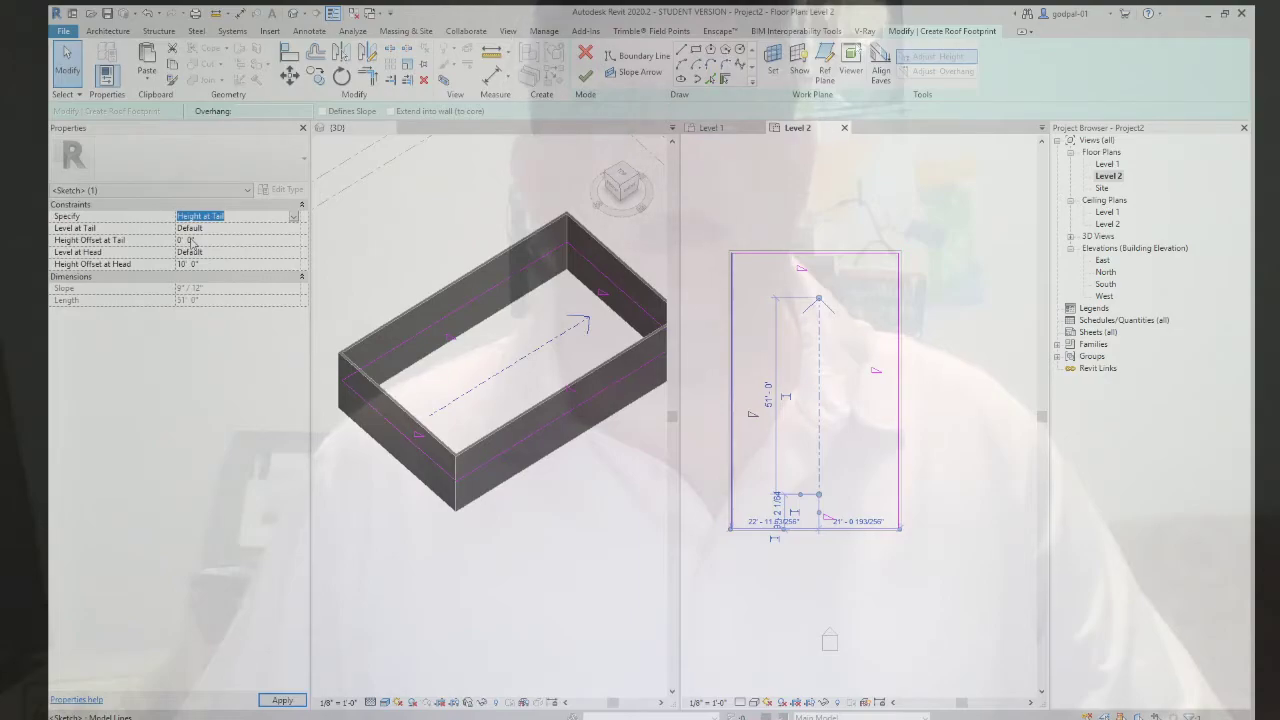
left_click(585, 77)
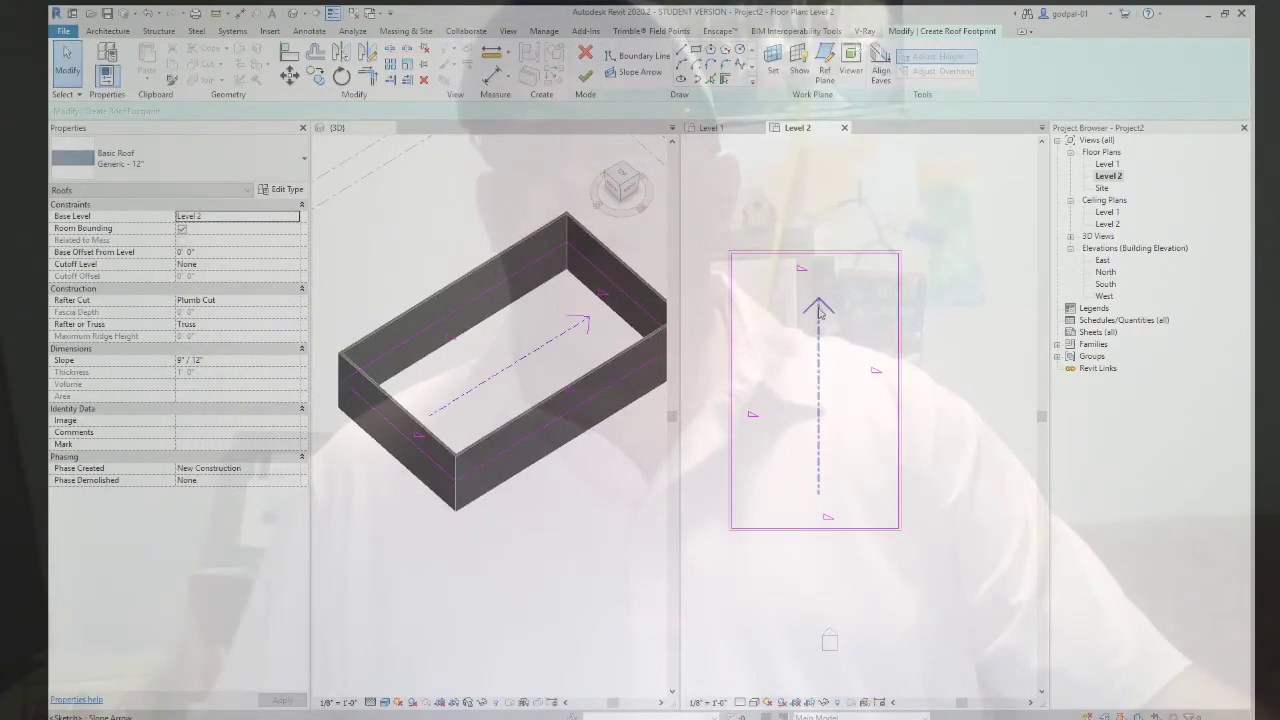
Extend the slope arrow's head and tail to the boundary lines at both short ends of the footprint
left_click(820, 310)
left_click_drag(820, 302, 818, 253)
scroll(818, 256, "up", 3)
scroll(818, 258, "down", 5)
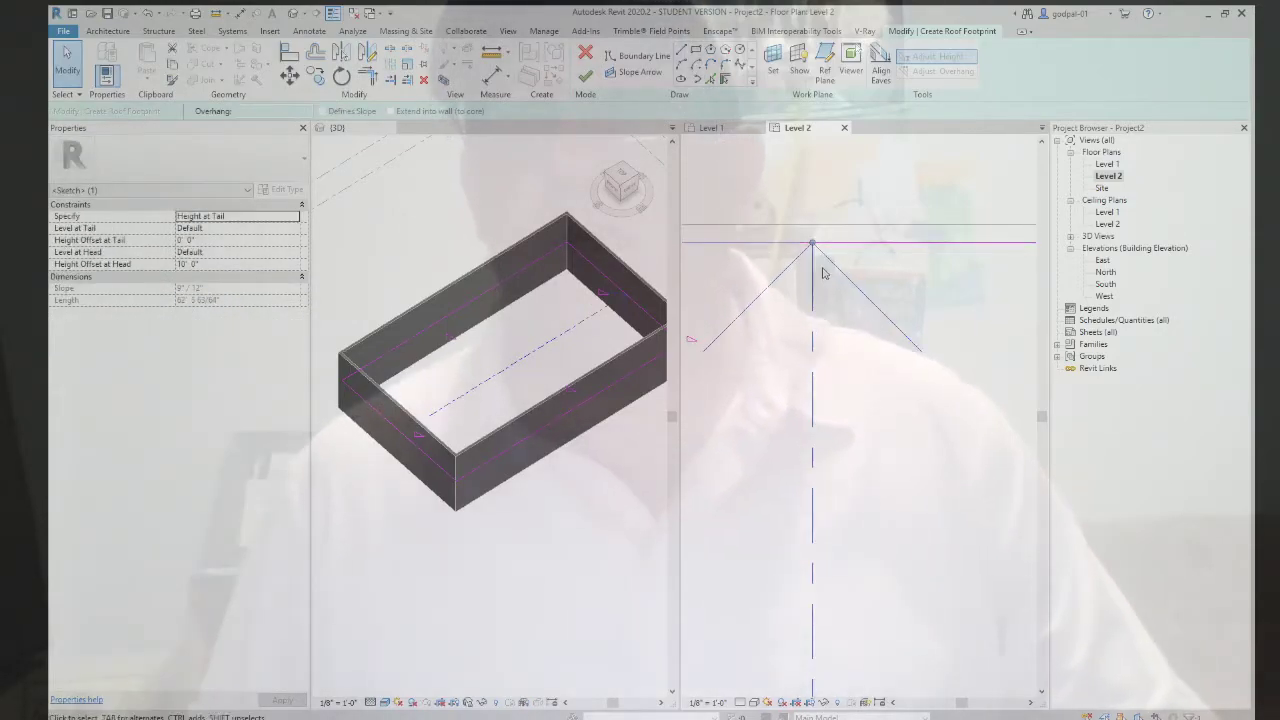
scroll(783, 413, "up", 5)
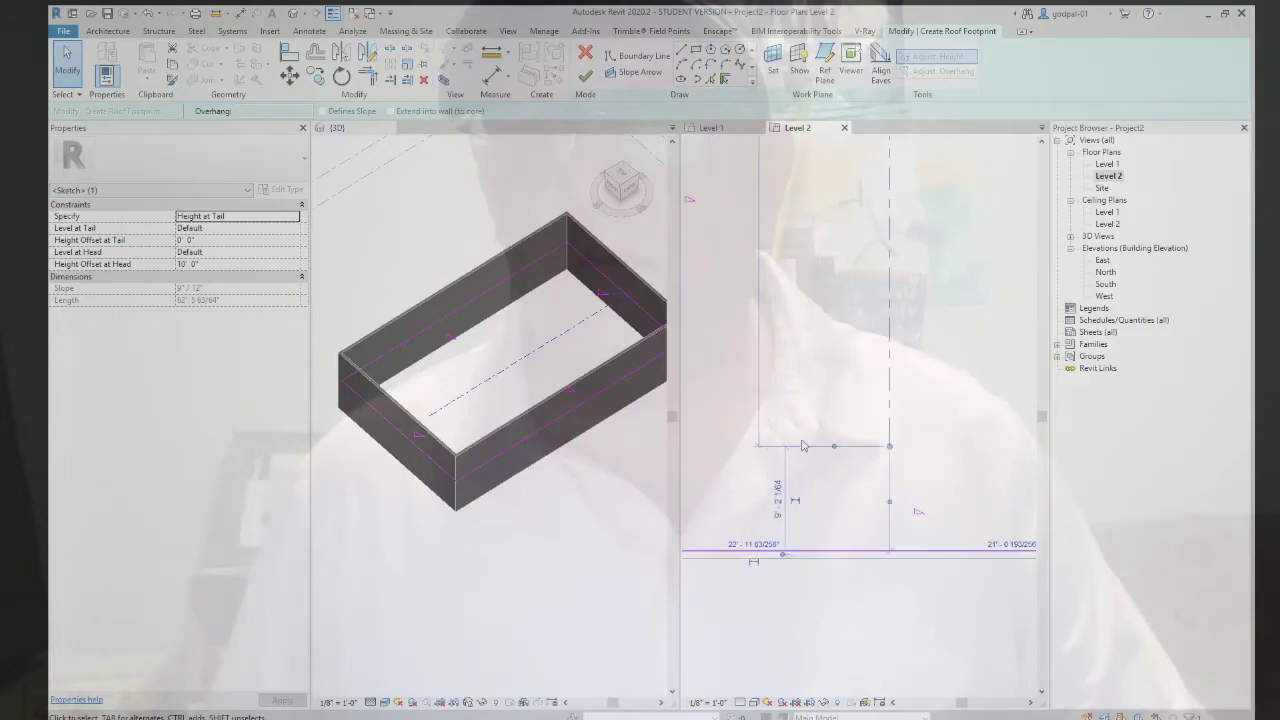
key("Escape")
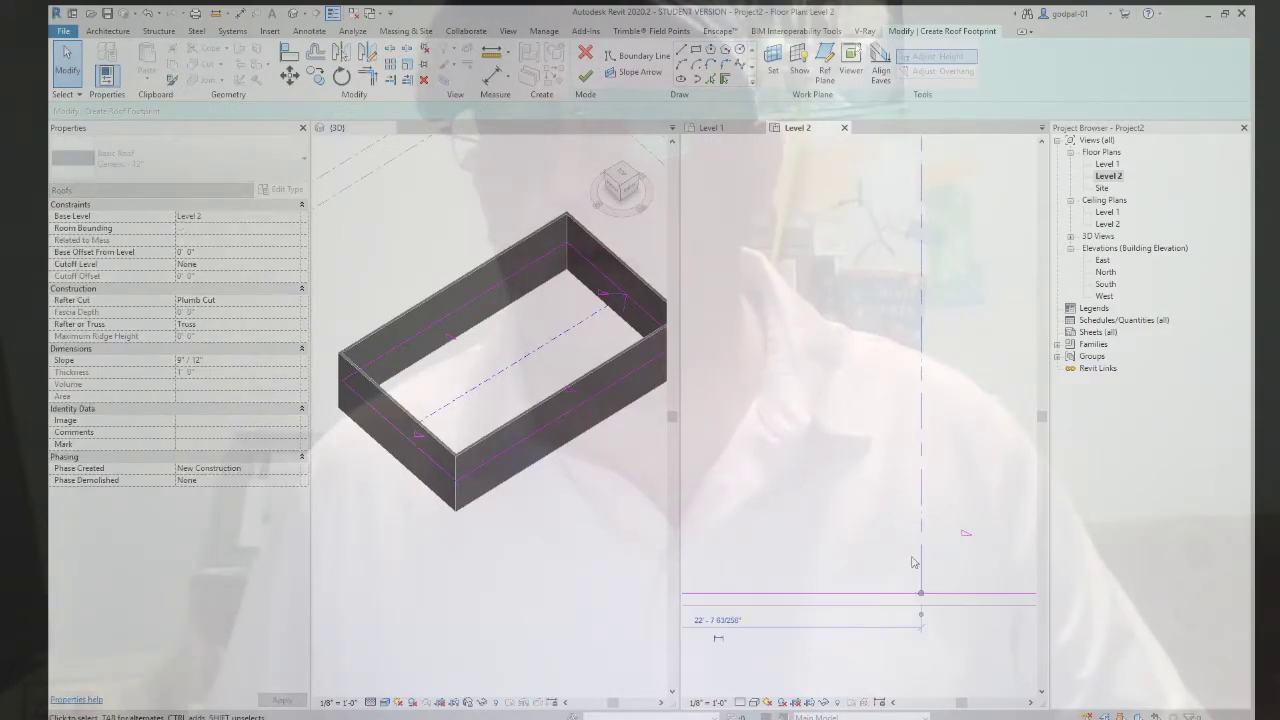
left_click(585, 52)
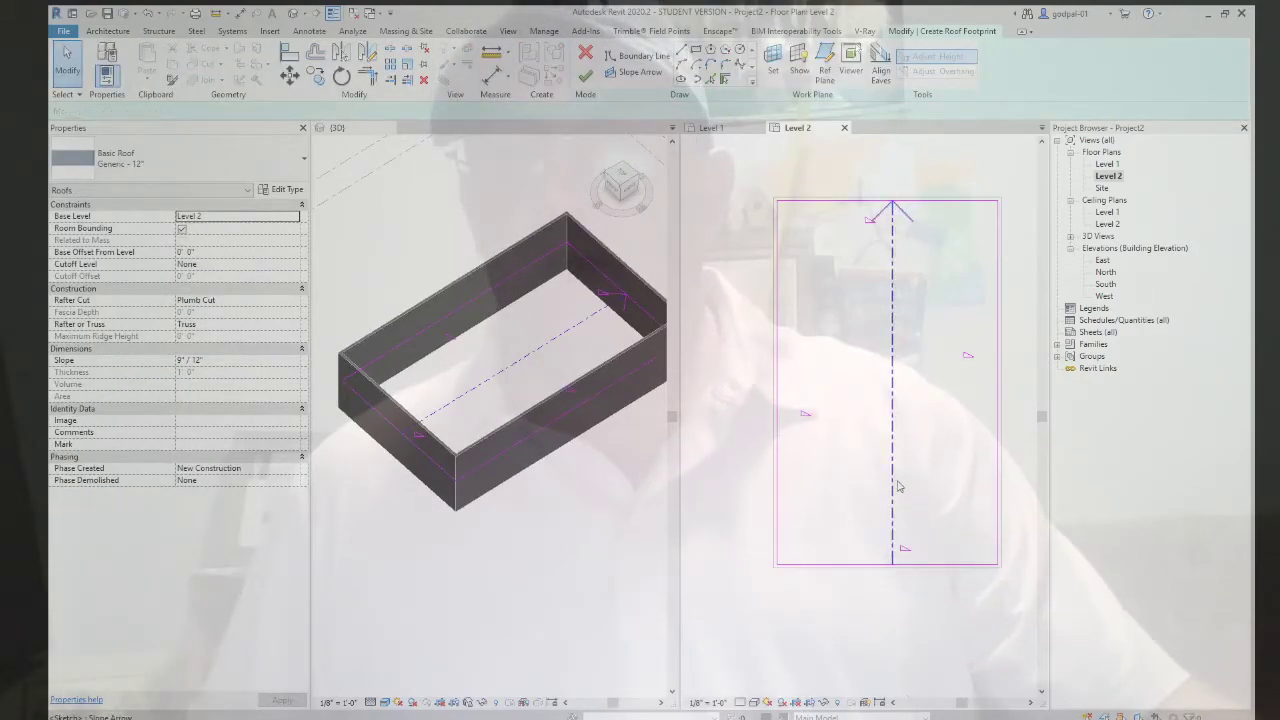
Try moving the slope arrow outside the long edge of the footprint, and undo the move
left_click(897, 487)
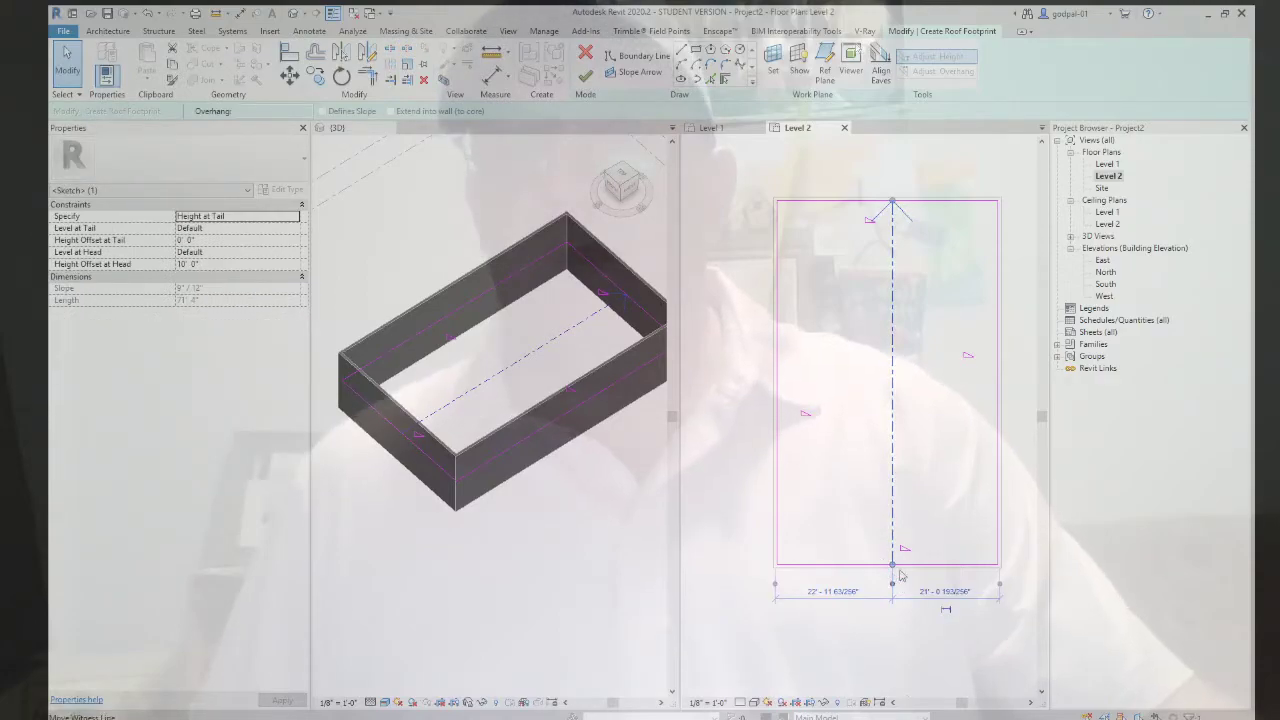
scroll(898, 562, "up", 3)
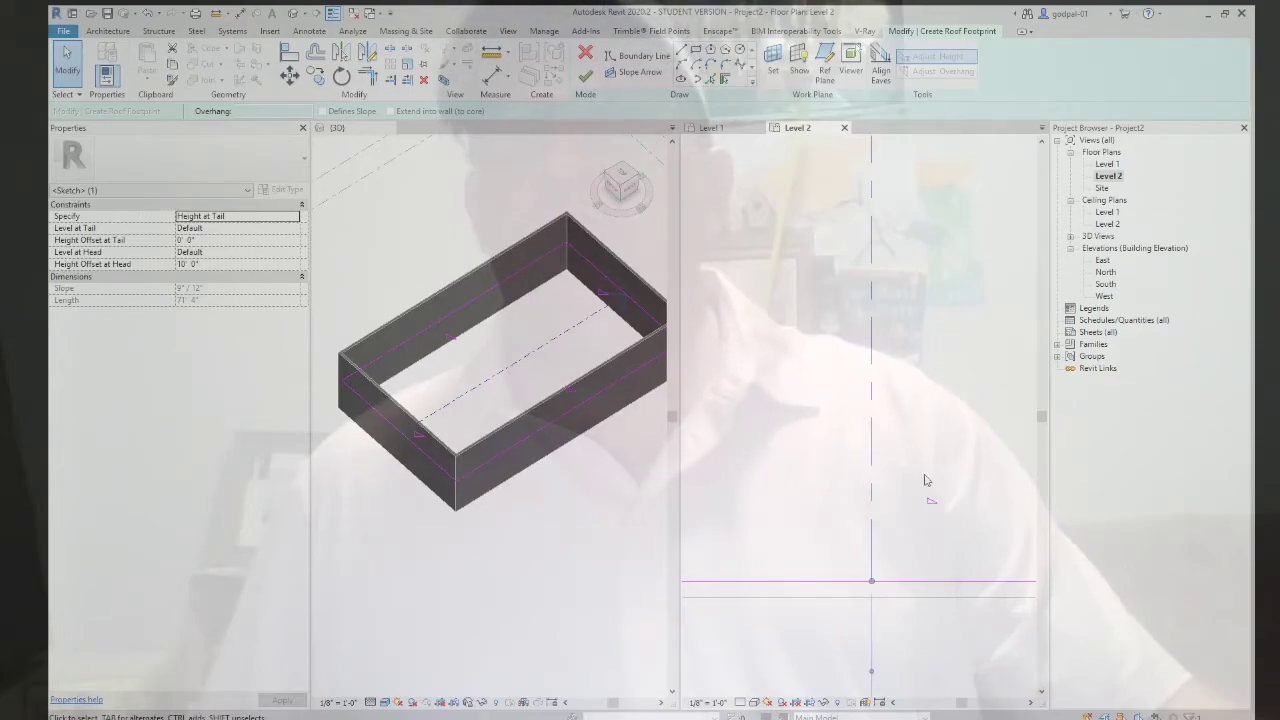
scroll(925, 480, "down", 5)
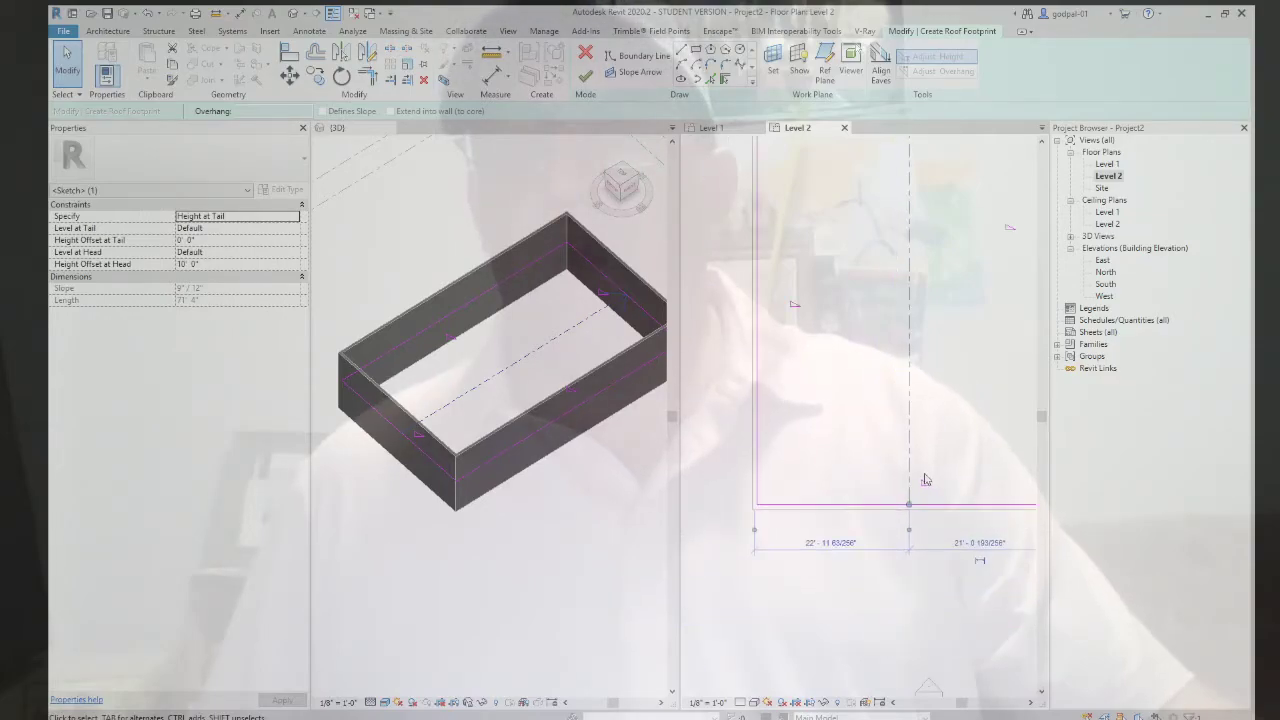
middle_click_drag(925, 482, 883, 440)
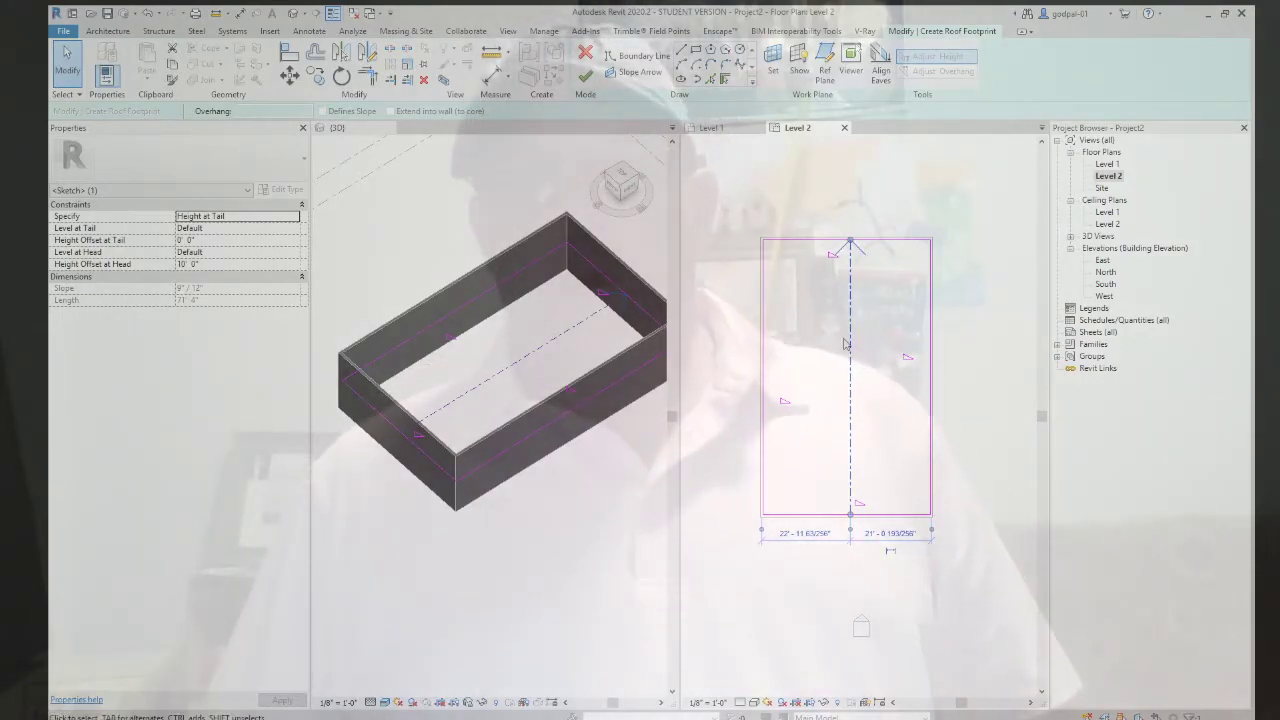
left_click_drag(859, 340, 992, 342)
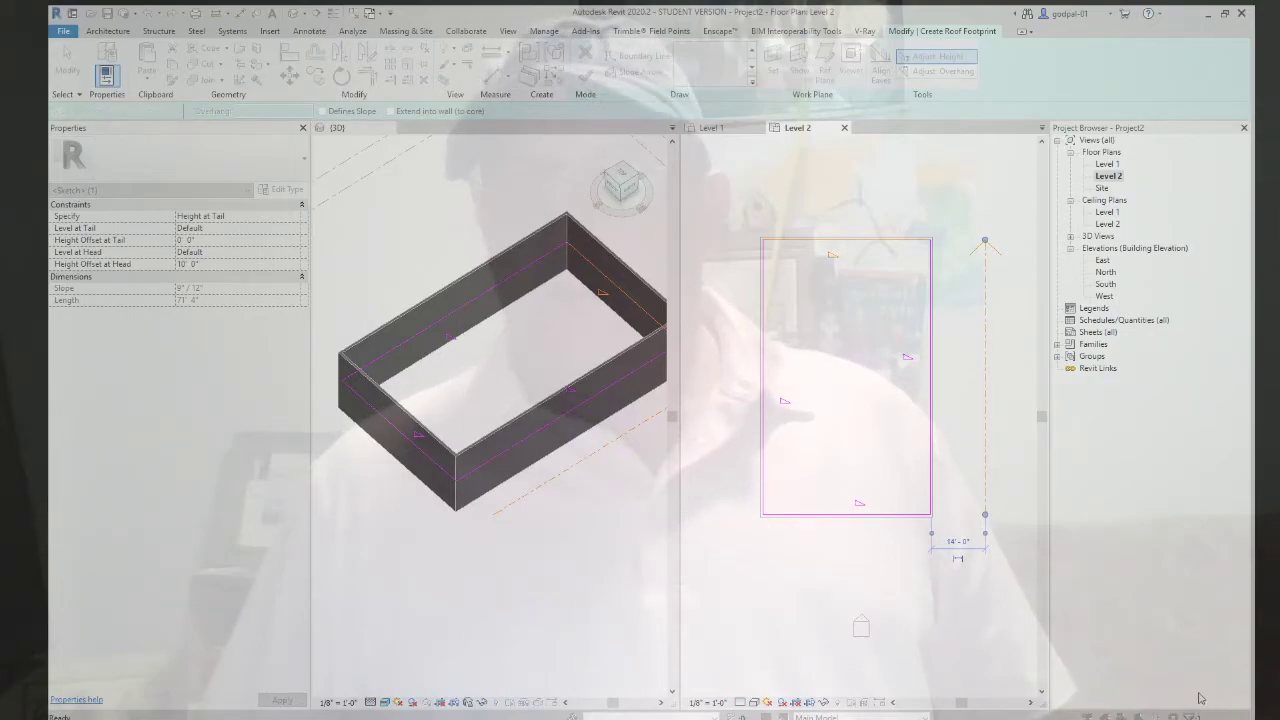
key("ctrl+z")
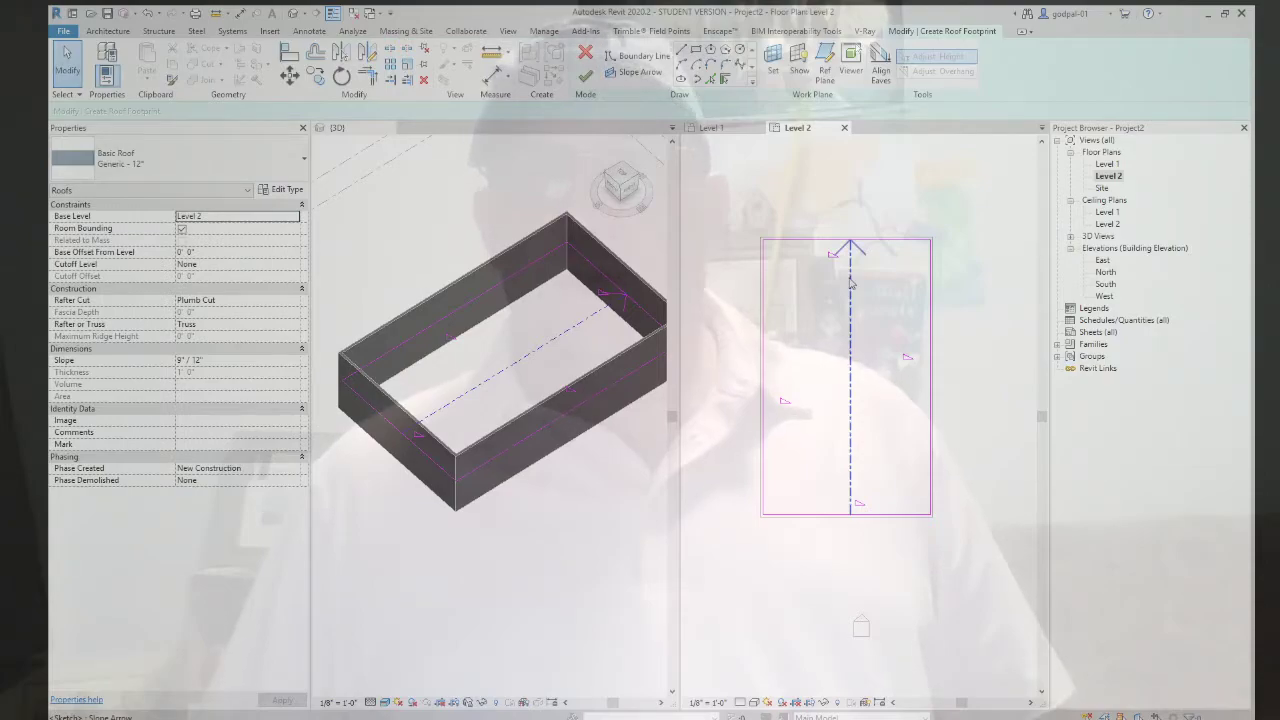
Extend the slope arrow's tail and head to the outer faces of the end walls and try to finish the roof
left_click(850, 284)
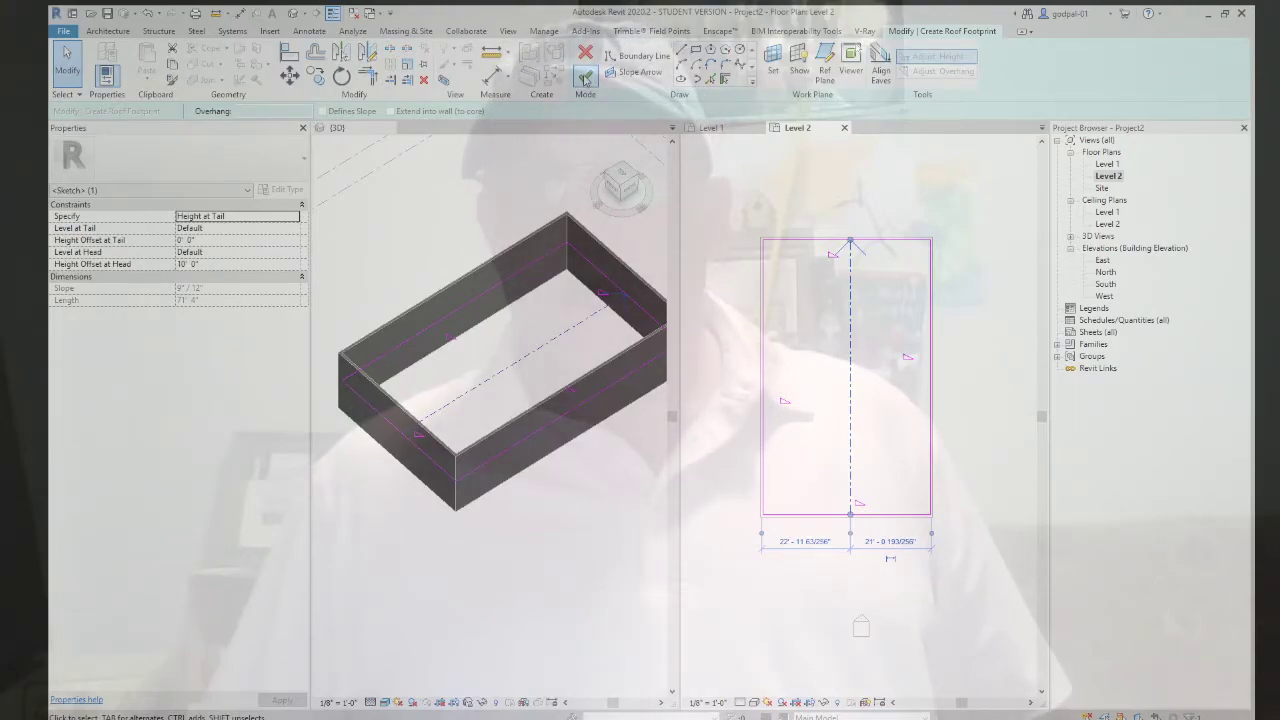
scroll(849, 529, "up", 4)
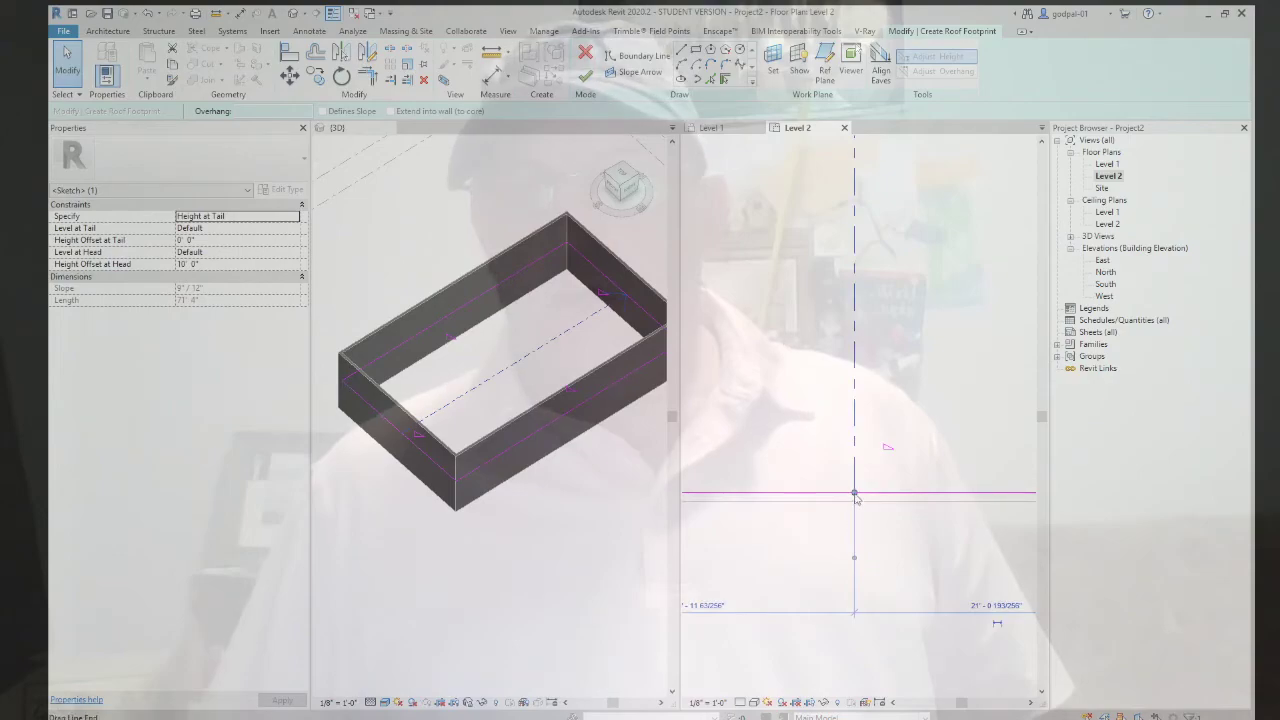
left_click_drag(855, 497, 854, 523)
scroll(888, 332, "down", 4)
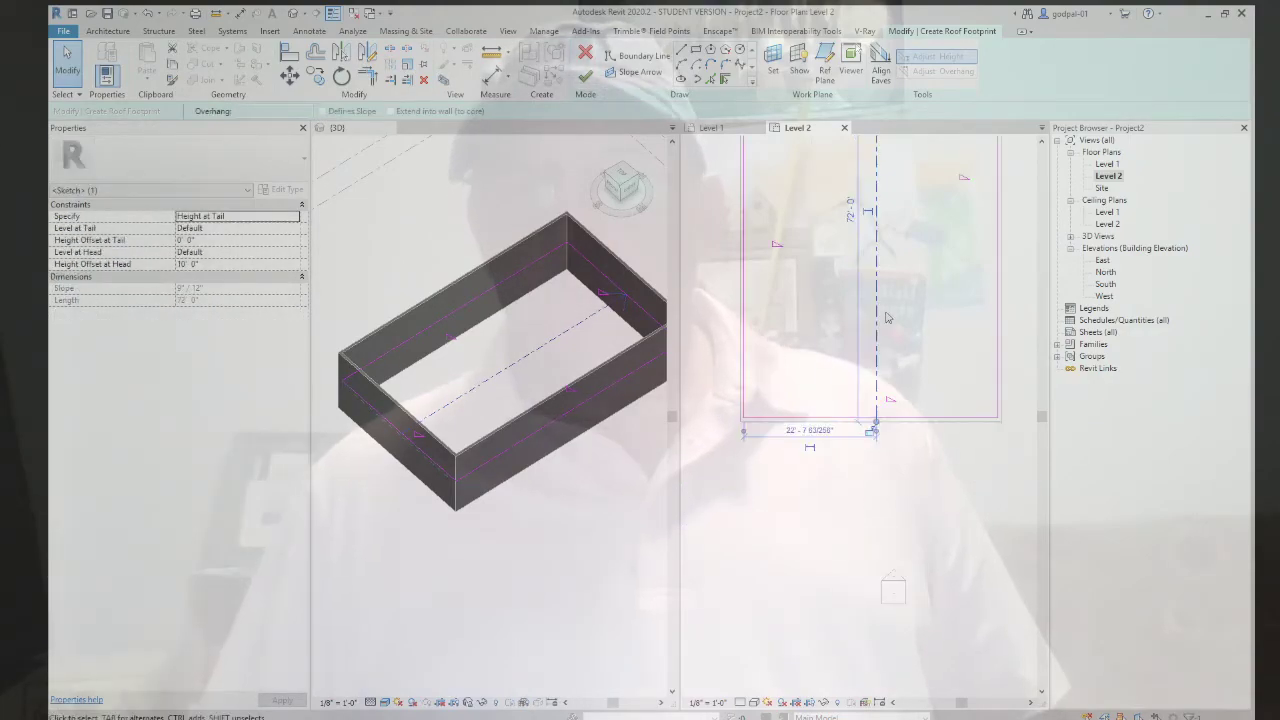
middle_click_drag(888, 332, 889, 537)
scroll(875, 235, "up", 3)
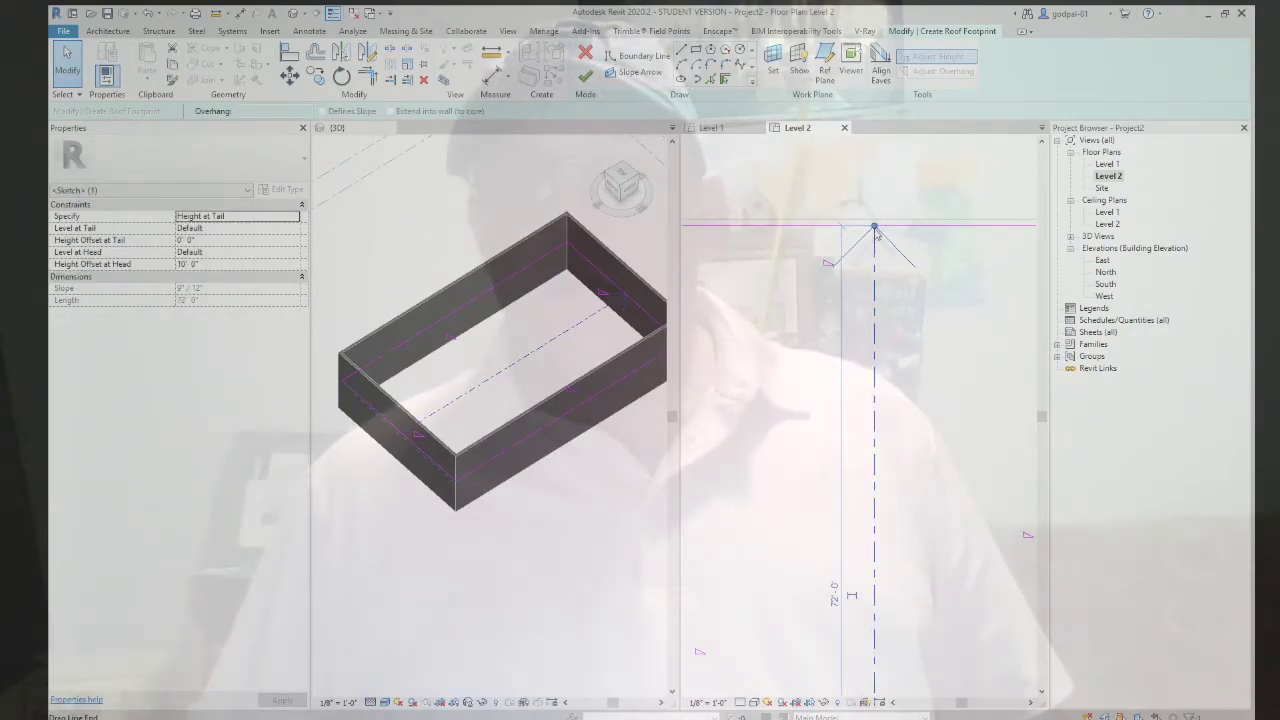
left_click_drag(877, 233, 877, 225)
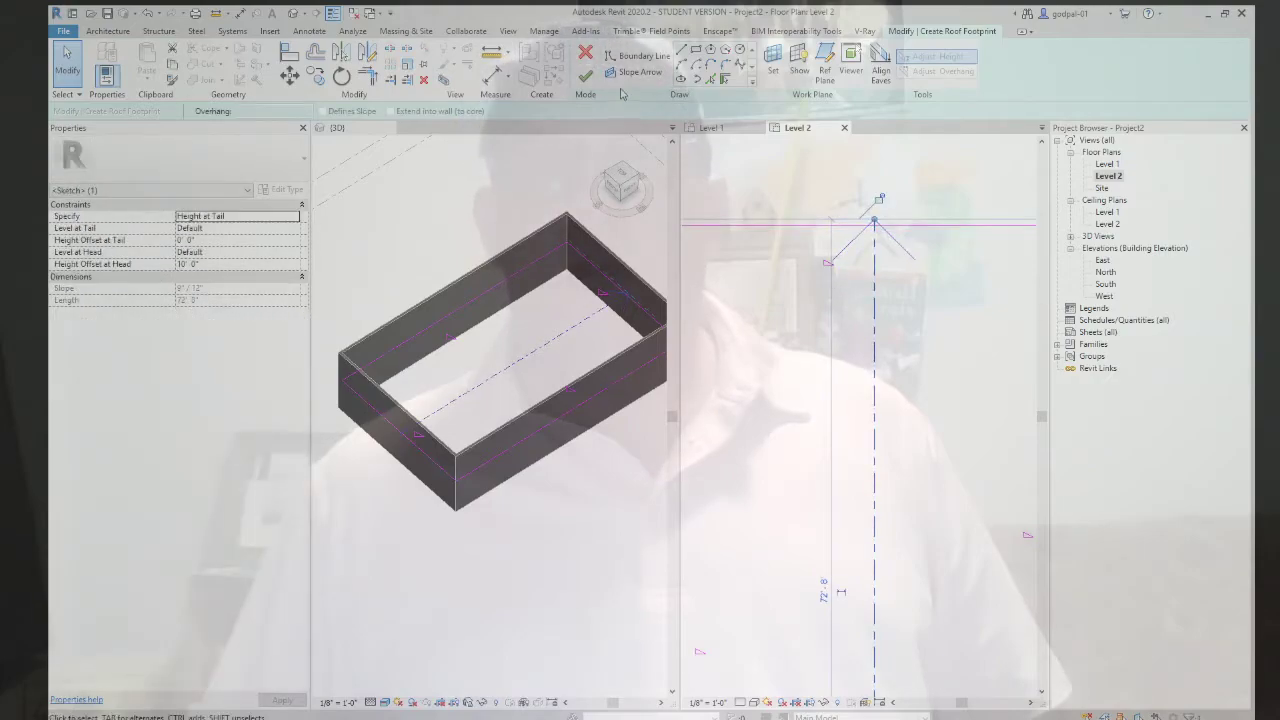
left_click(588, 77)
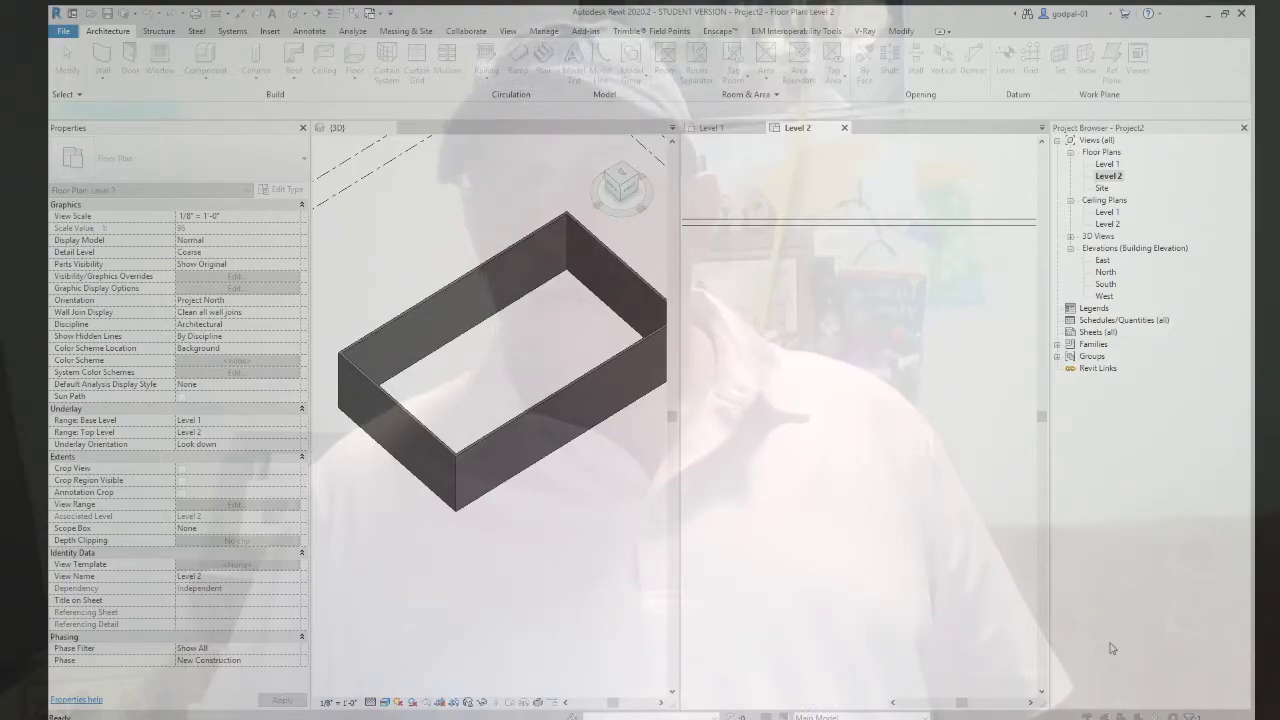
Inspect the slope arrow's tail at the end wall and retry finishing the roof sketch
key("ctrl+z")
scroll(826, 445, "up", 6)
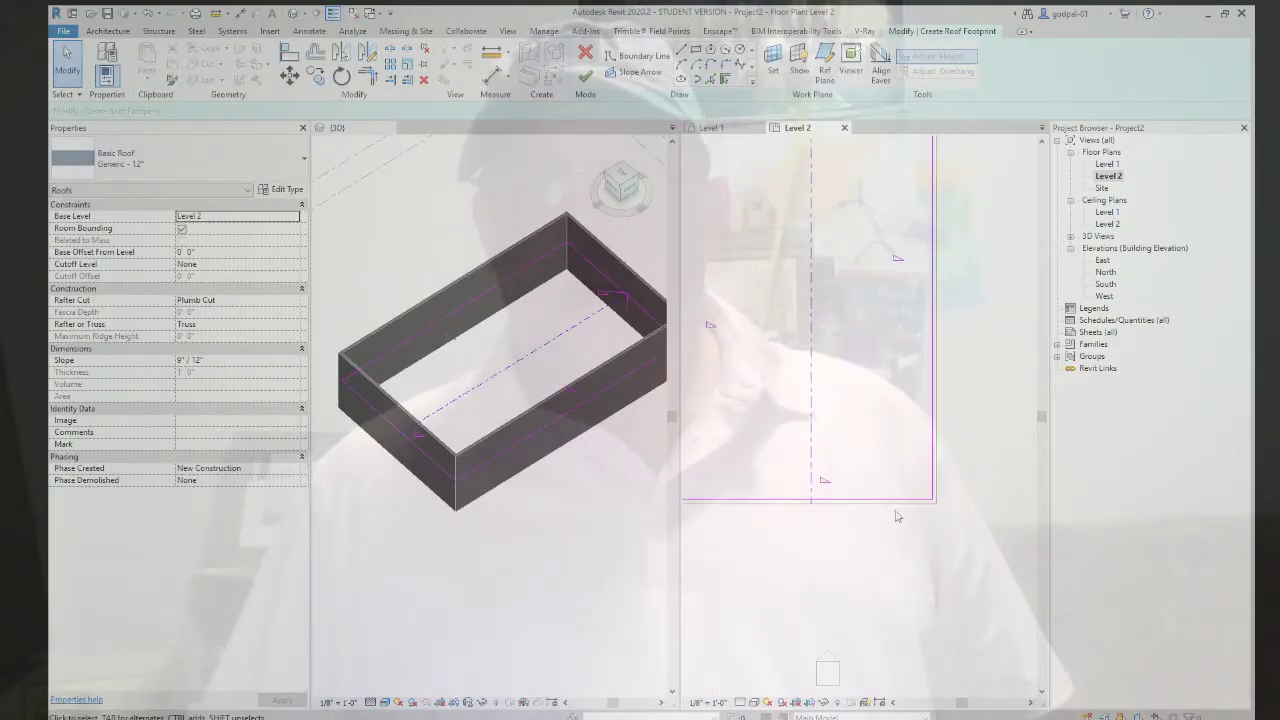
left_click(741, 447)
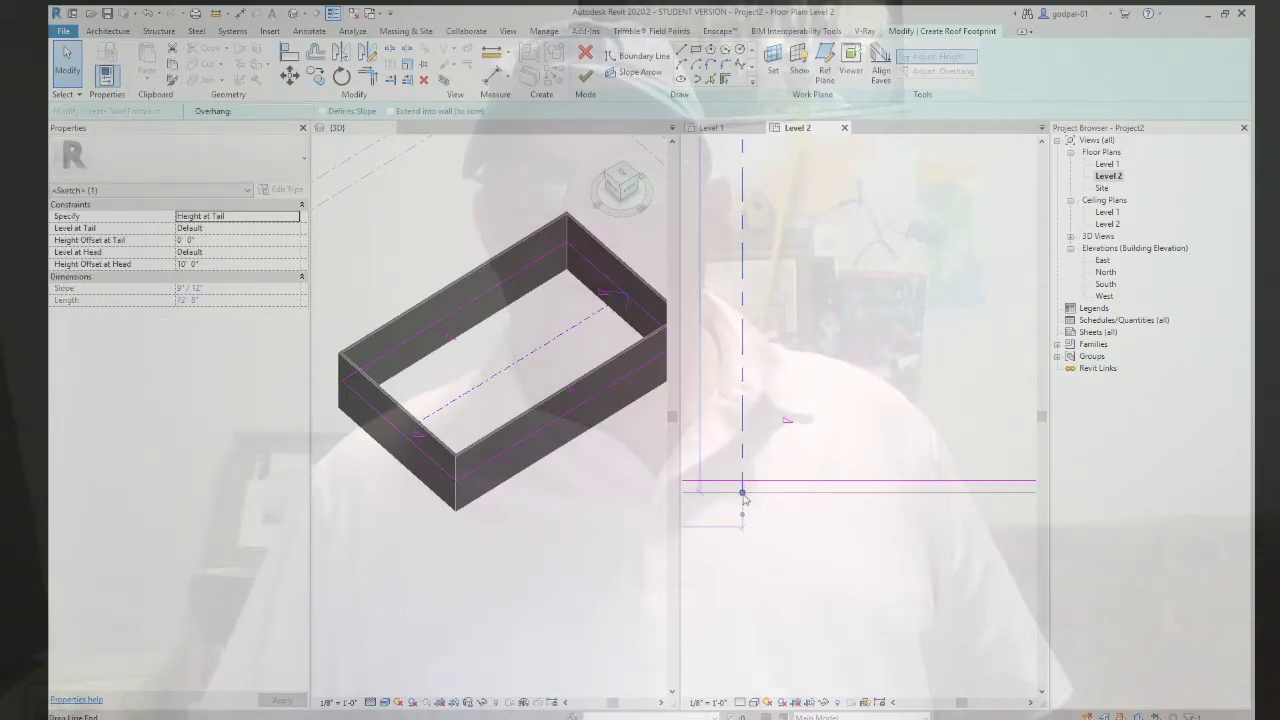
left_click(585, 78)
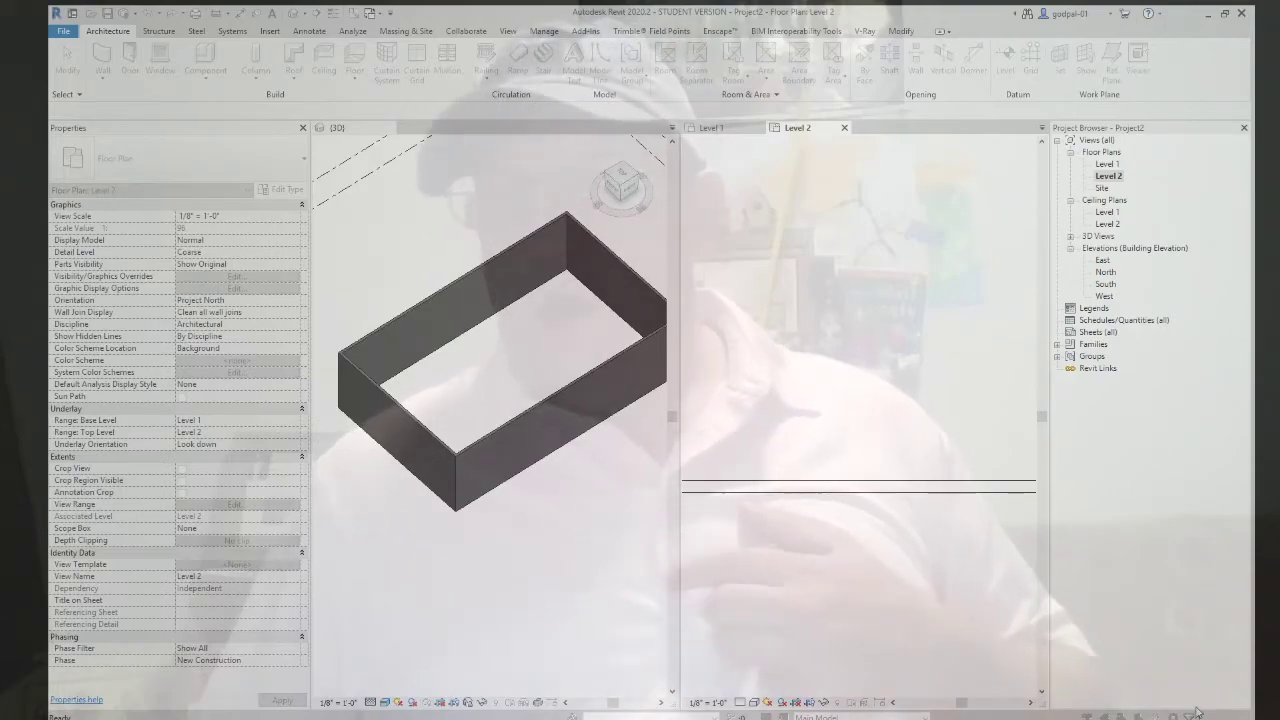
Turn off Defines Roof Slope for the boundary lines at both short ends of the roof footprint
double_click(914, 329)
scroll(870, 253, "up", 5)
left_click(778, 251)
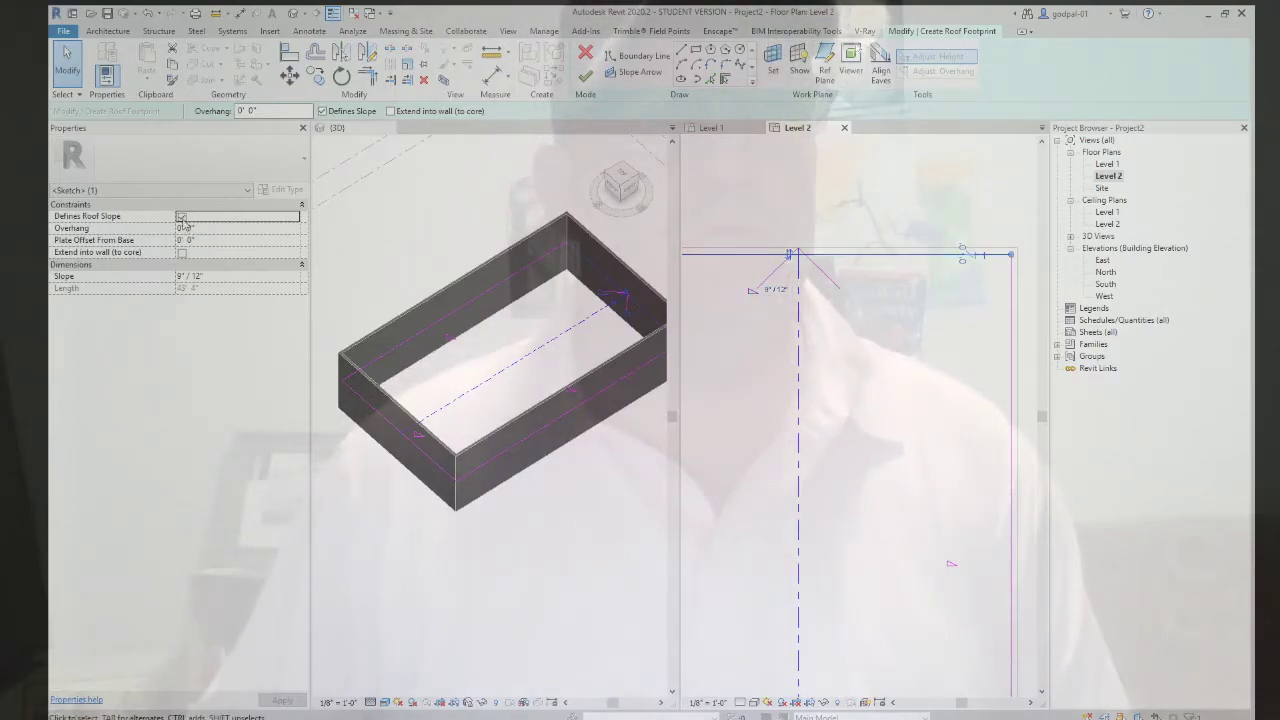
left_click(181, 217)
scroll(830, 400, "down", 3)
scroll(813, 475, "up", 2)
left_click(822, 382)
left_click(322, 111)
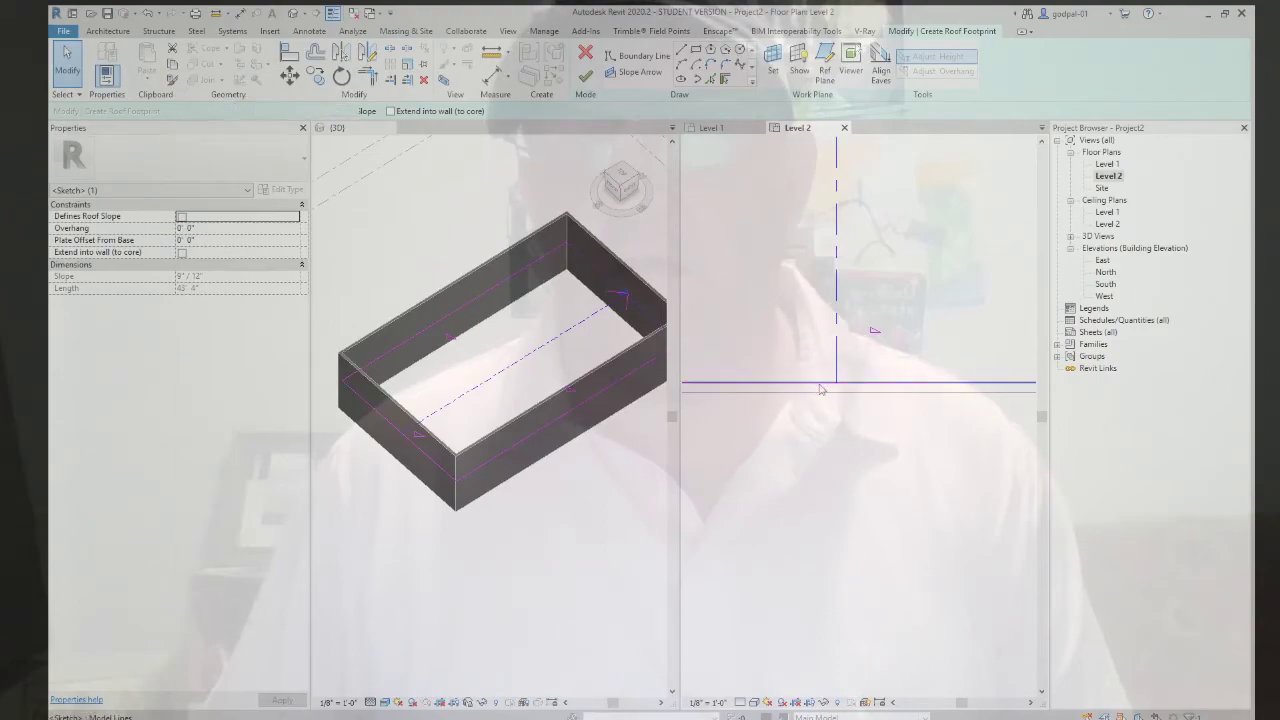
left_click(181, 217)
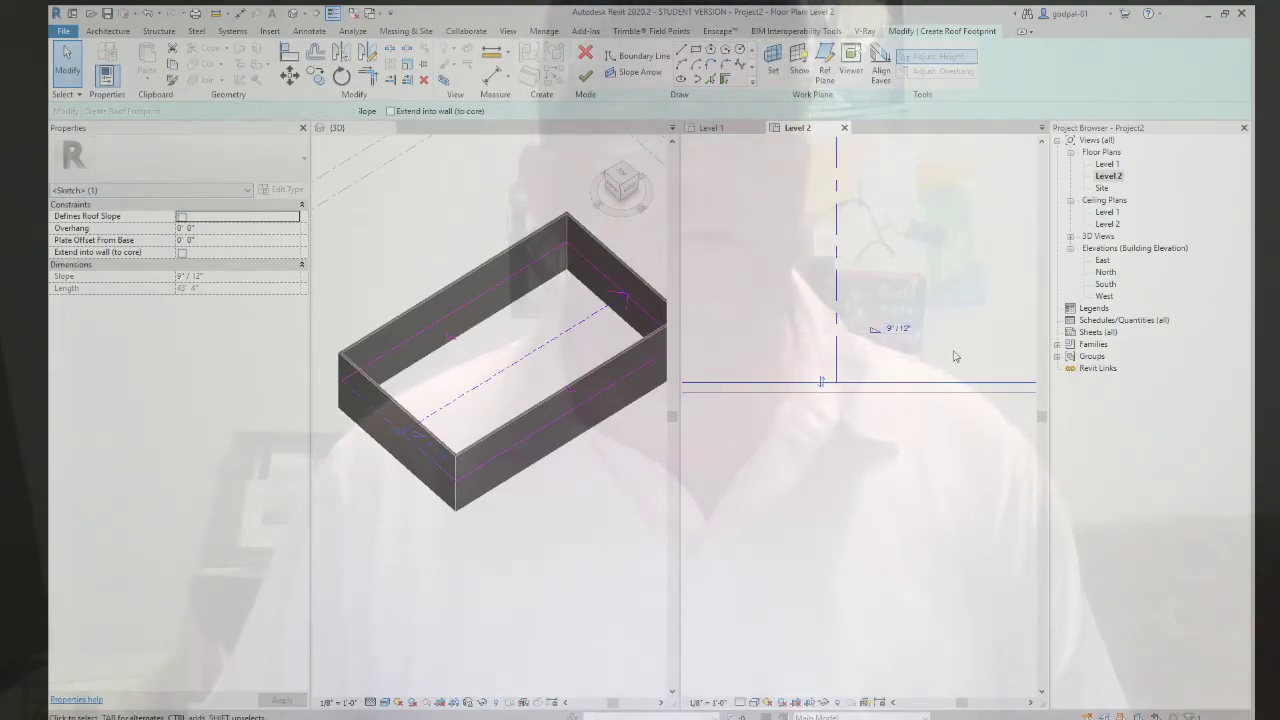
Realign the slope arrow's head with the outer face of the end wall and try to finish the roof sketch
scroll(820, 380, "down", 3)
scroll(815, 272, "up", 3)
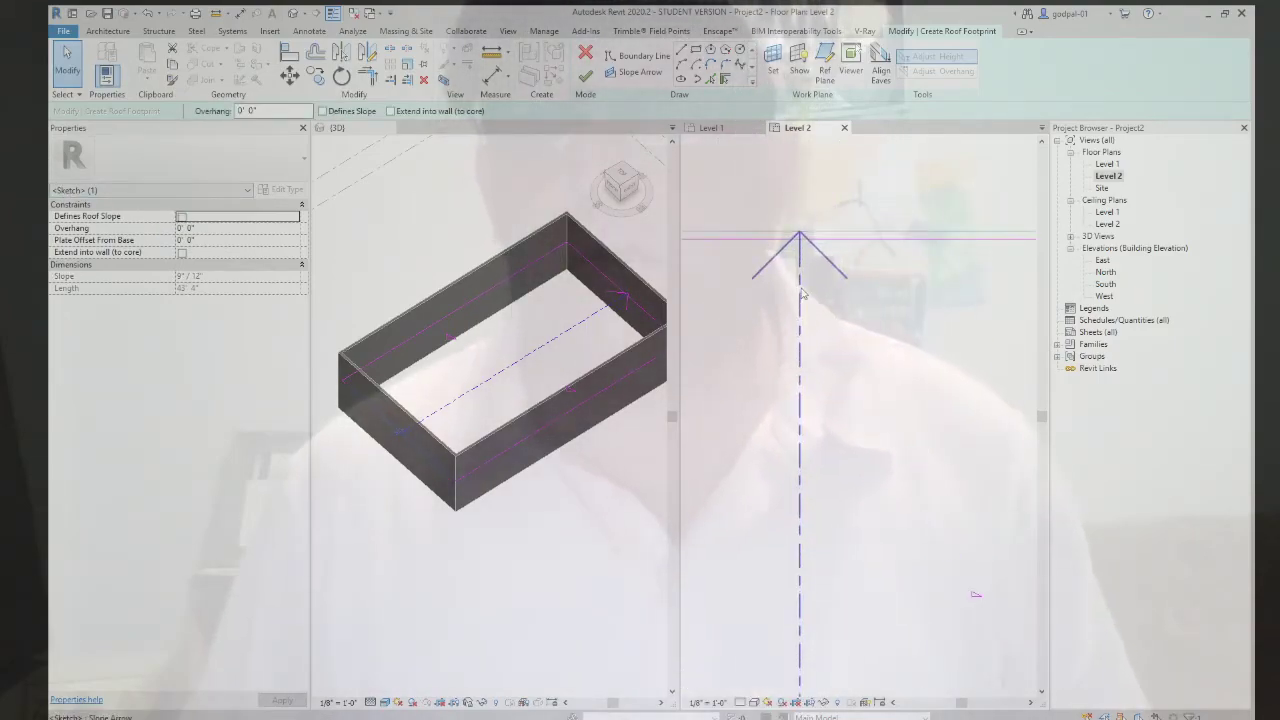
left_click(802, 234)
left_click_drag(803, 234, 804, 237)
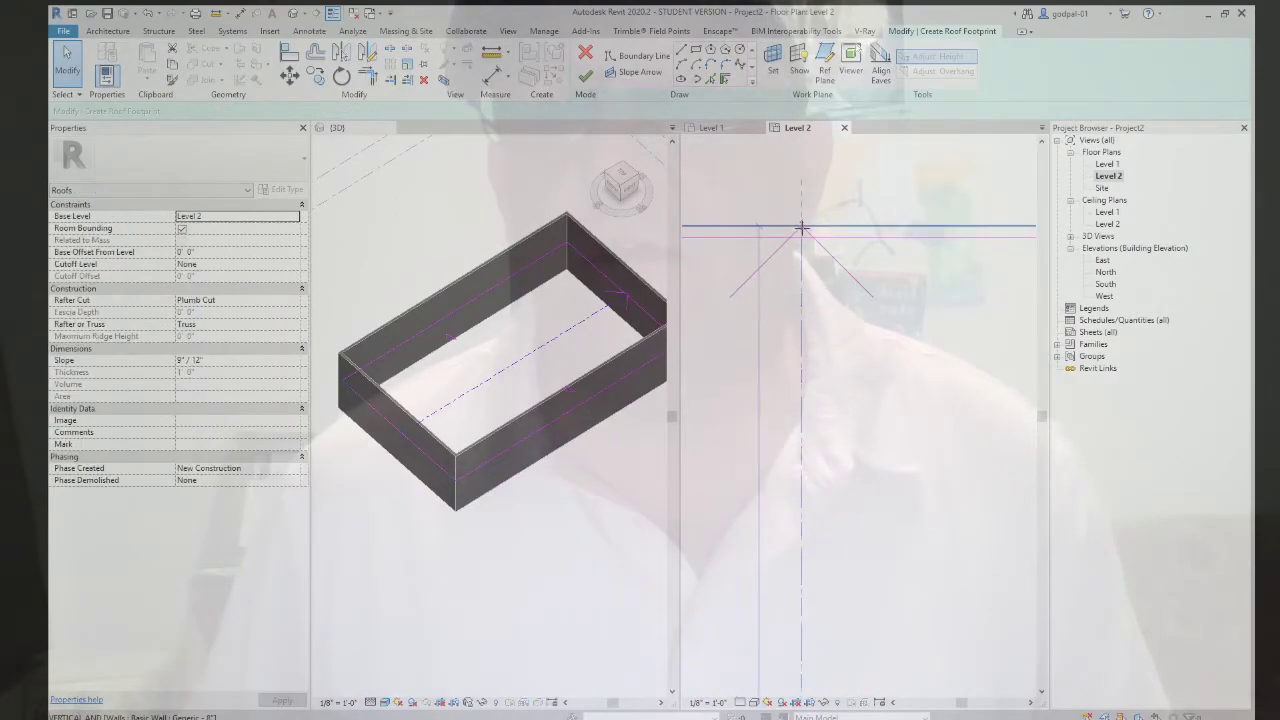
scroll(836, 443, "down", 3)
scroll(820, 460, "up", 2)
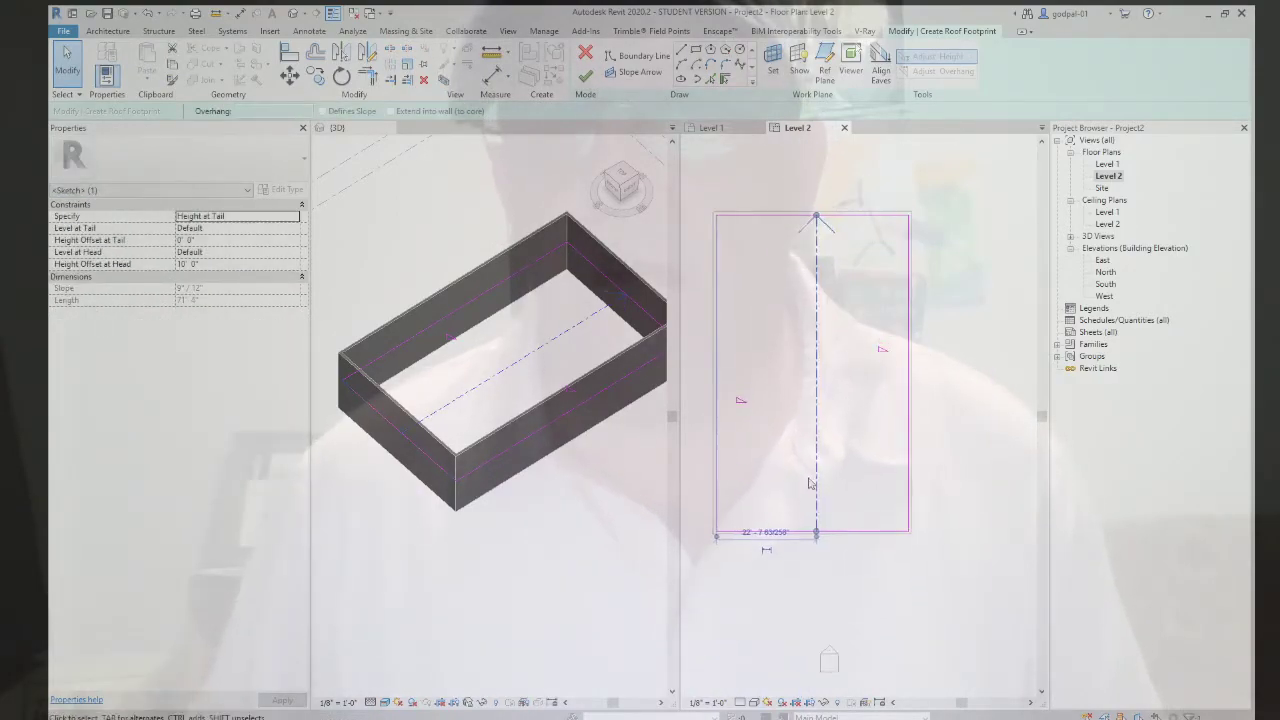
scroll(831, 533, "down", 1)
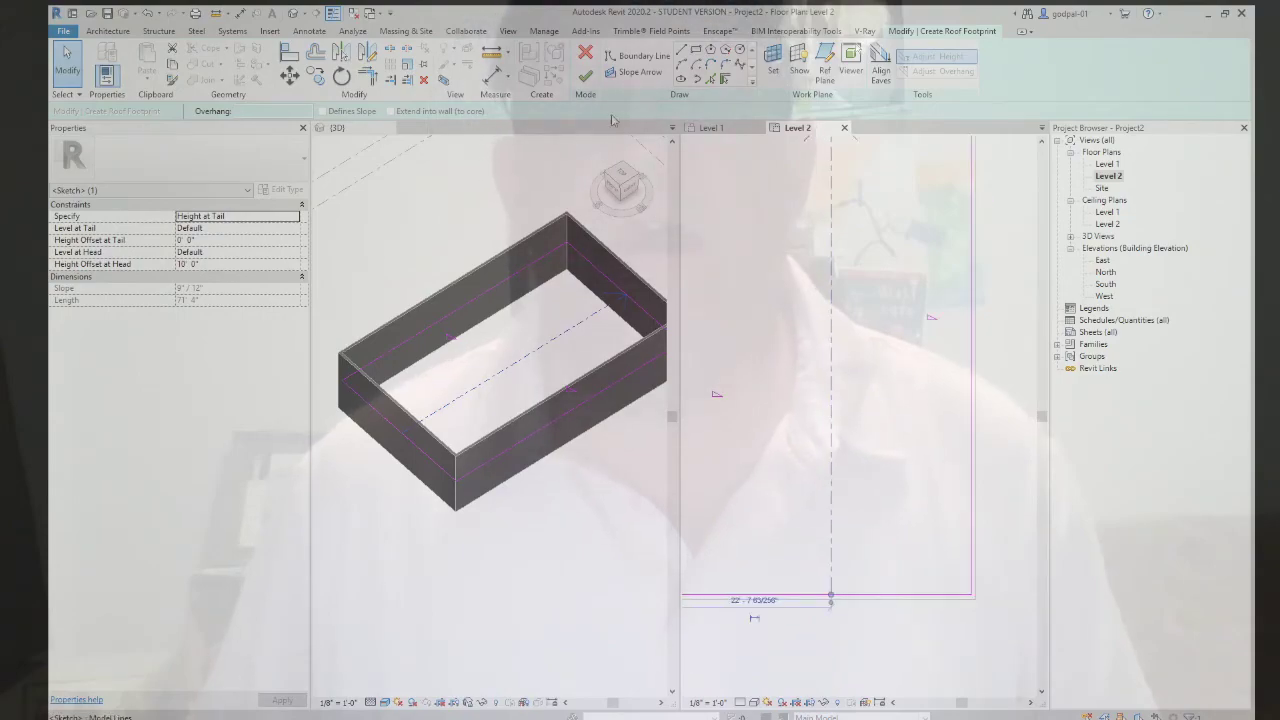
left_click(585, 78)
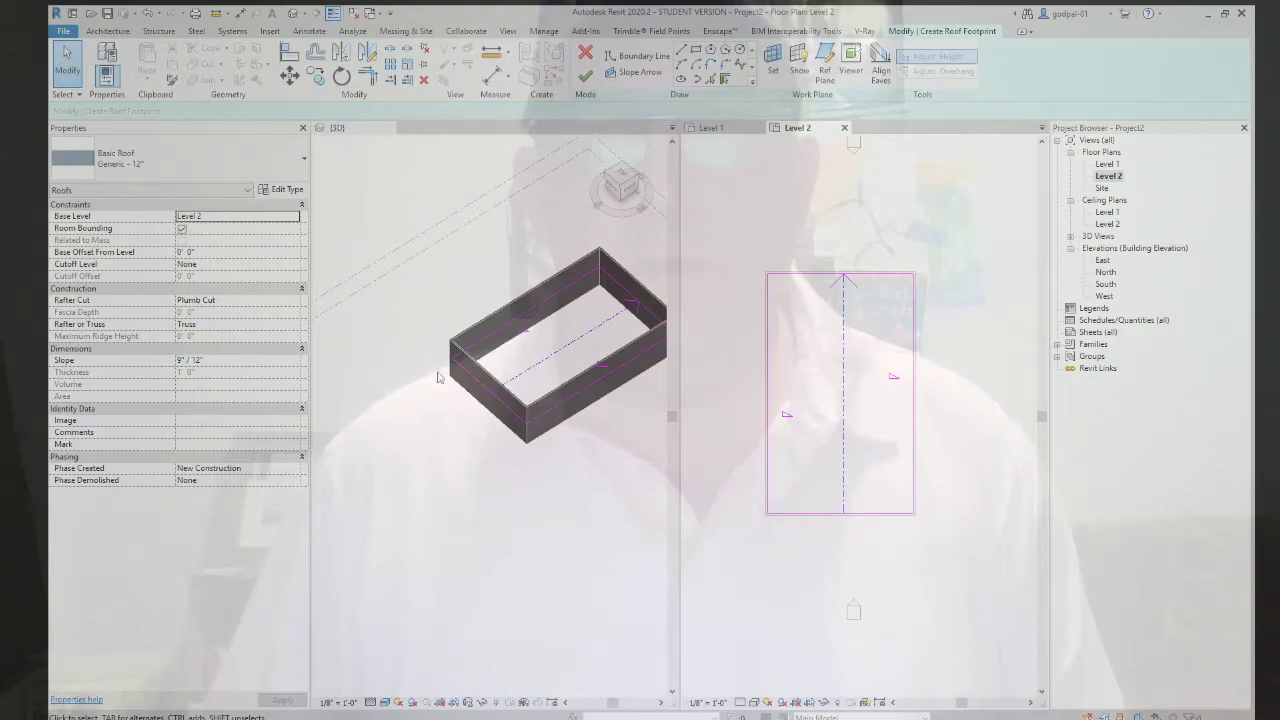
Set the slope arrow's Height Offset at Head to 3' and try to finish the roof sketch
left_click(845, 332)
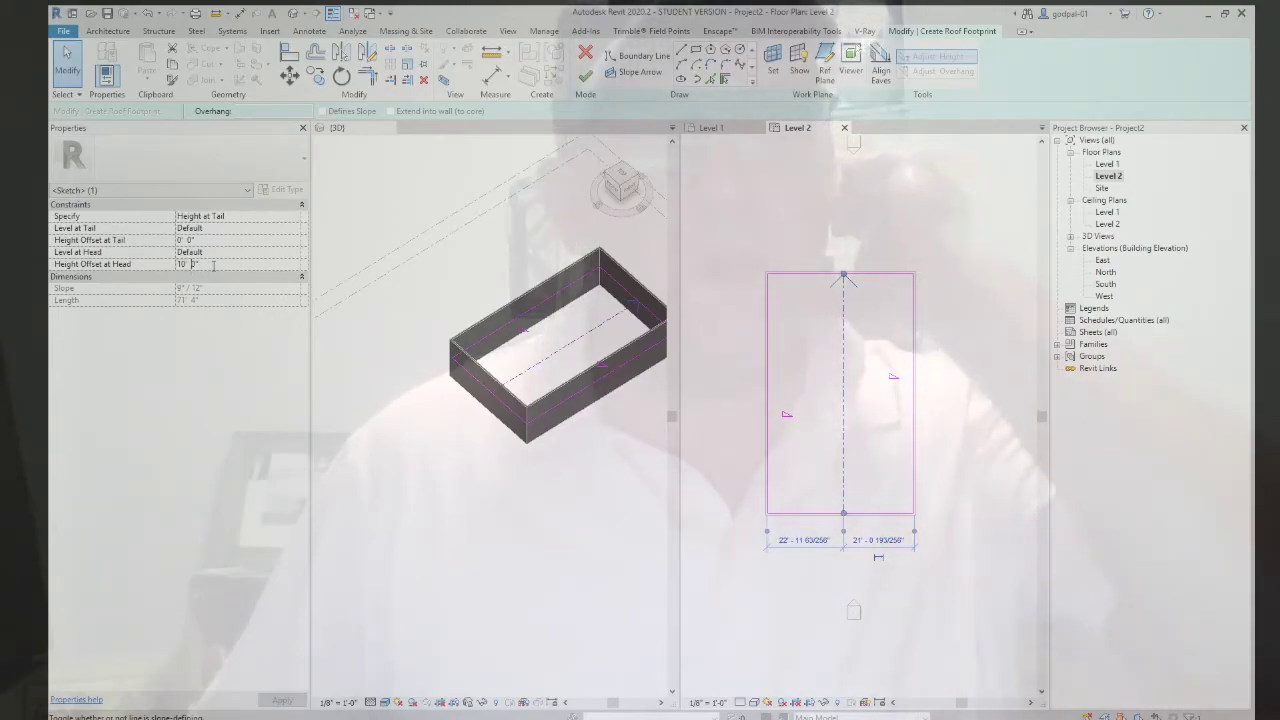
left_click(195, 264)
type("3")
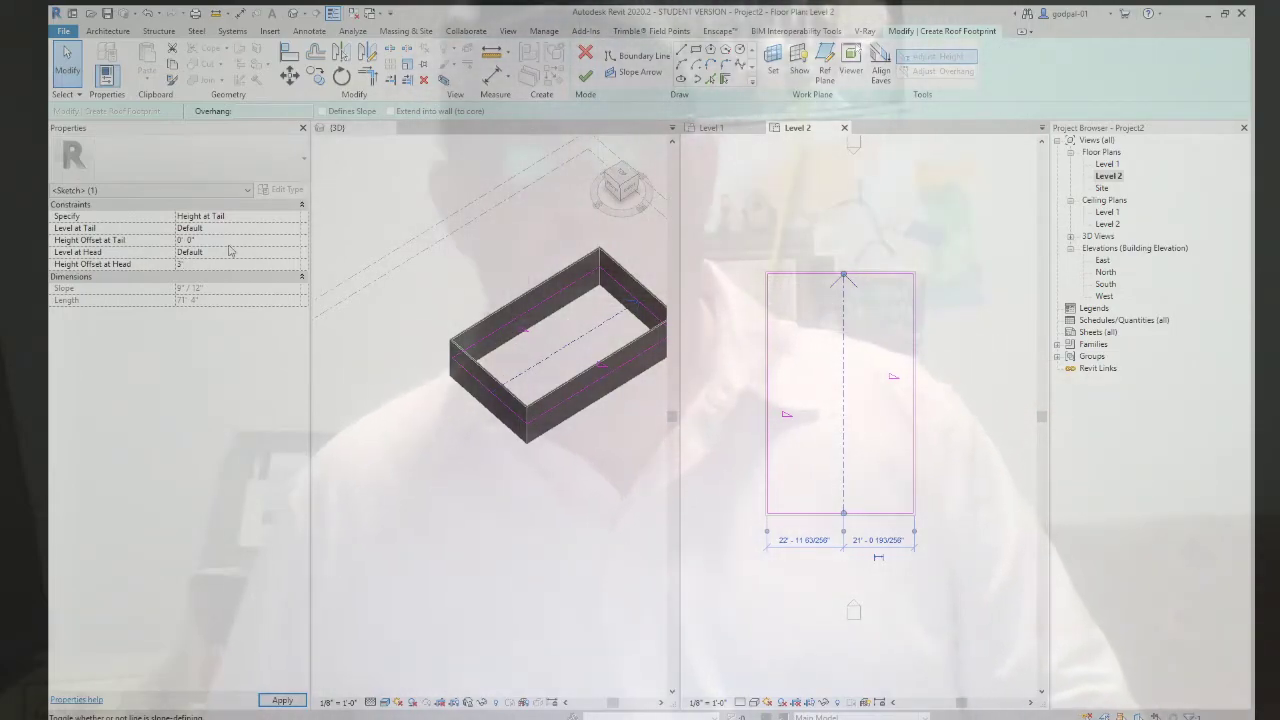
key("Return")
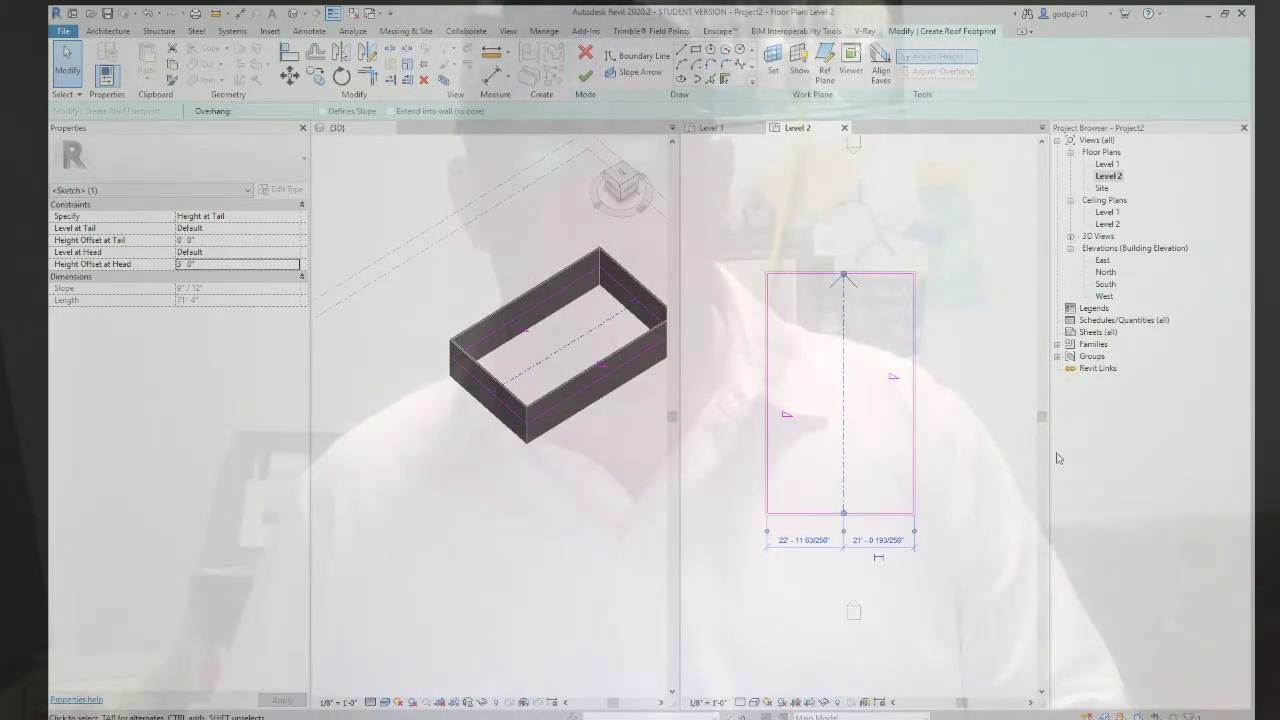
left_click(584, 76)
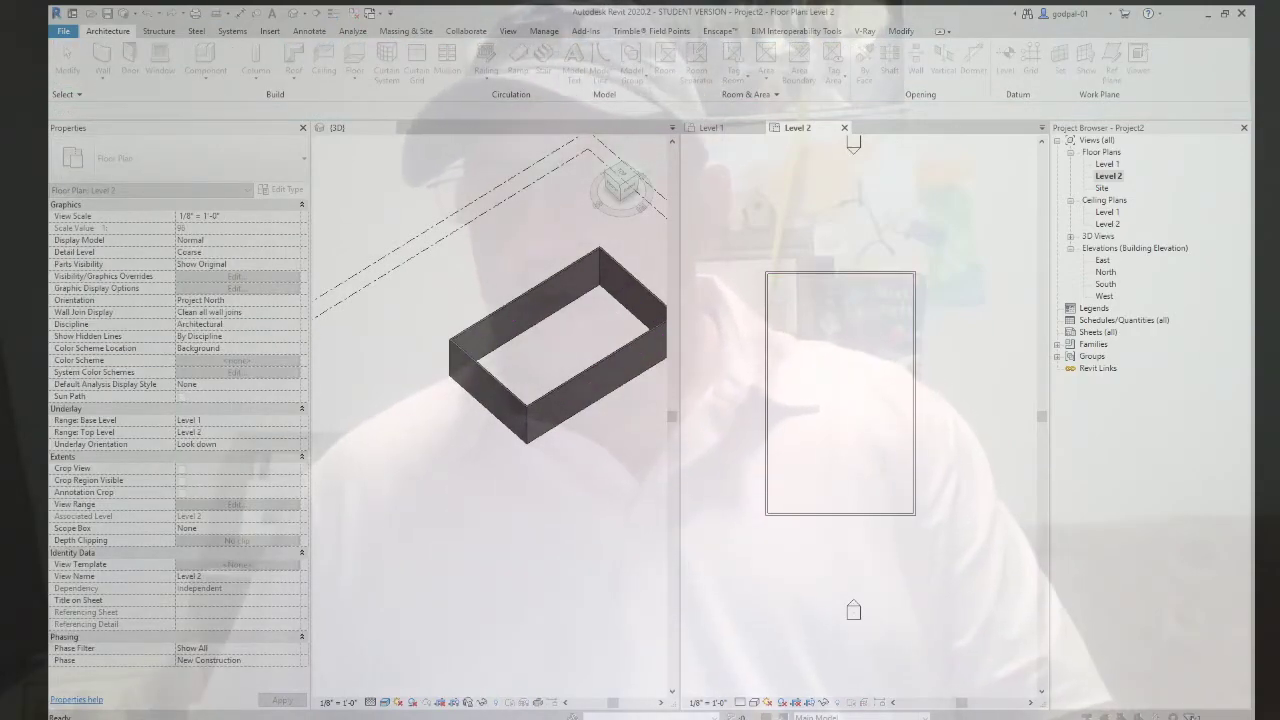
Shorten the slope arrow to 40' by pulling its head back from the end wall into the footprint
double_click(601, 313)
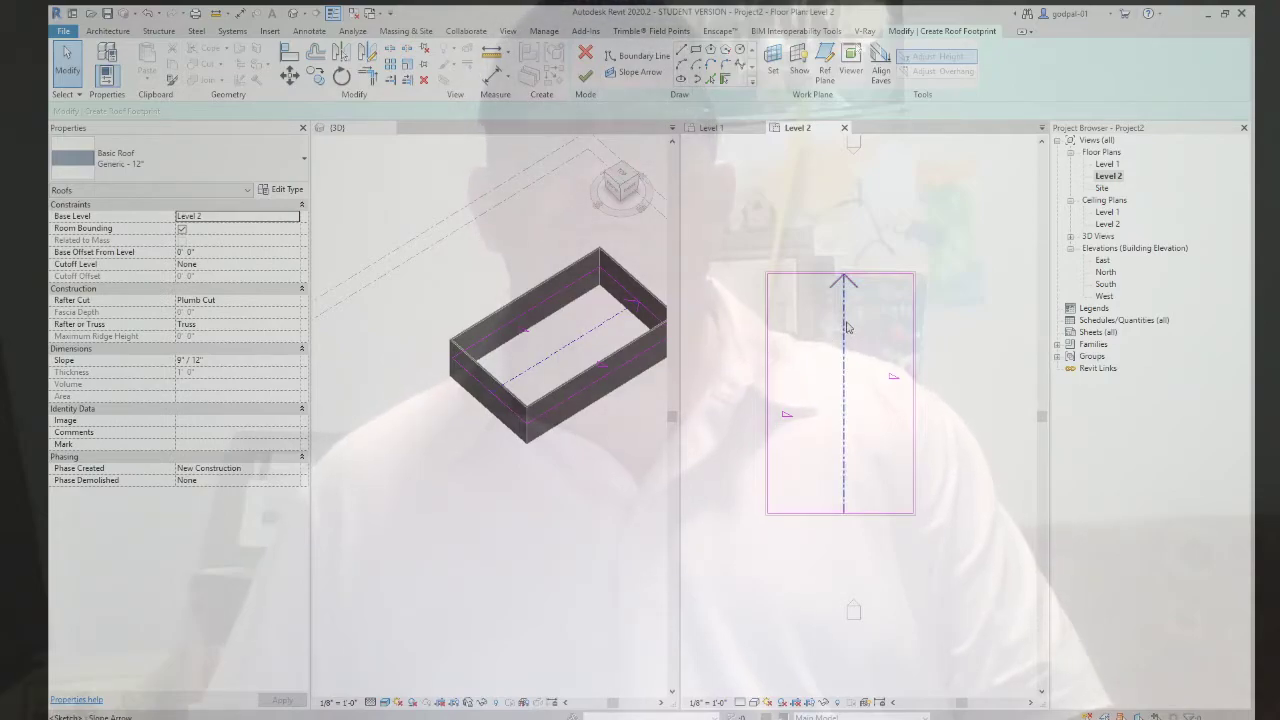
left_click(845, 285)
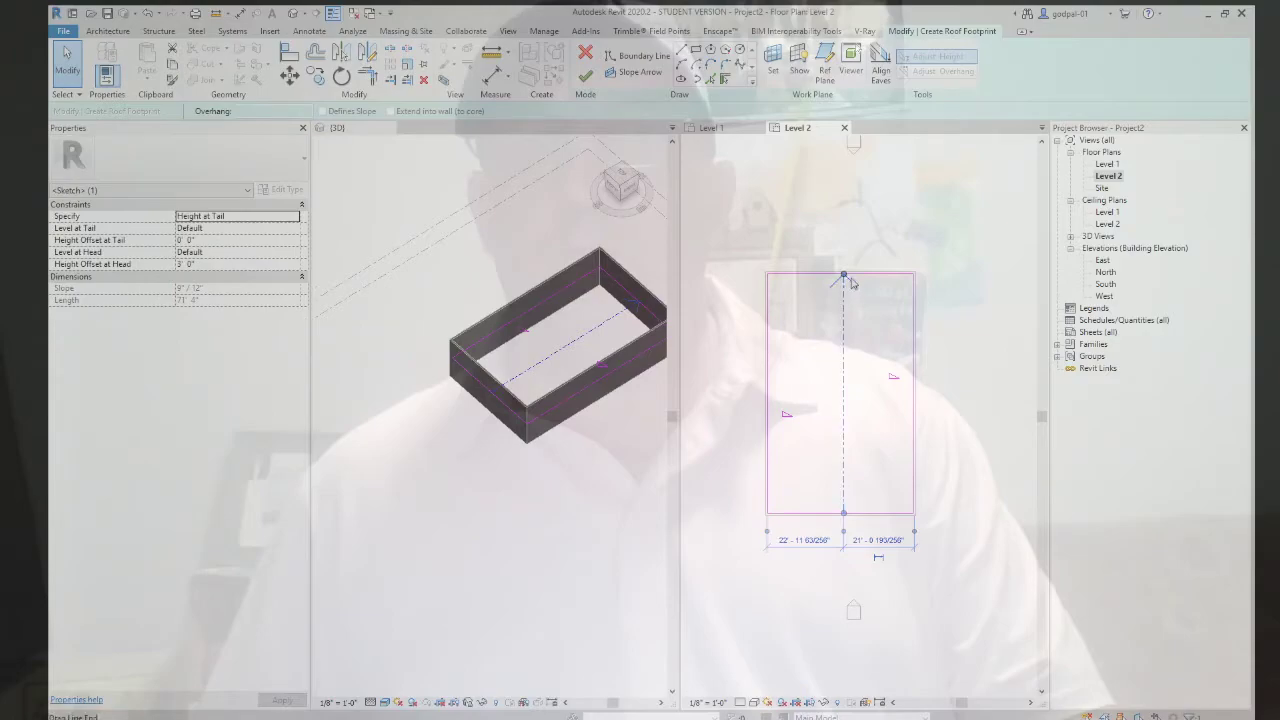
left_click_drag(845, 282, 845, 390)
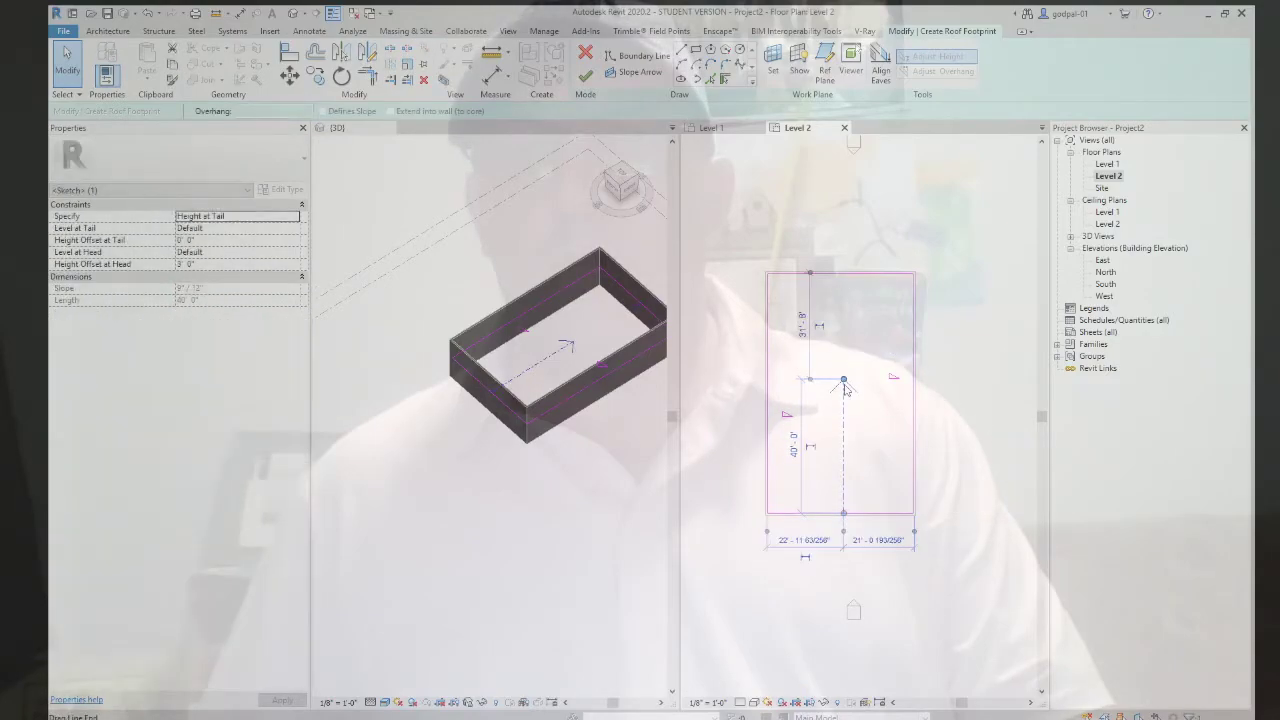
left_click(952, 387)
Turn off Defines Slope for both long boundary lines and finish the footprint roof
left_click(911, 390)
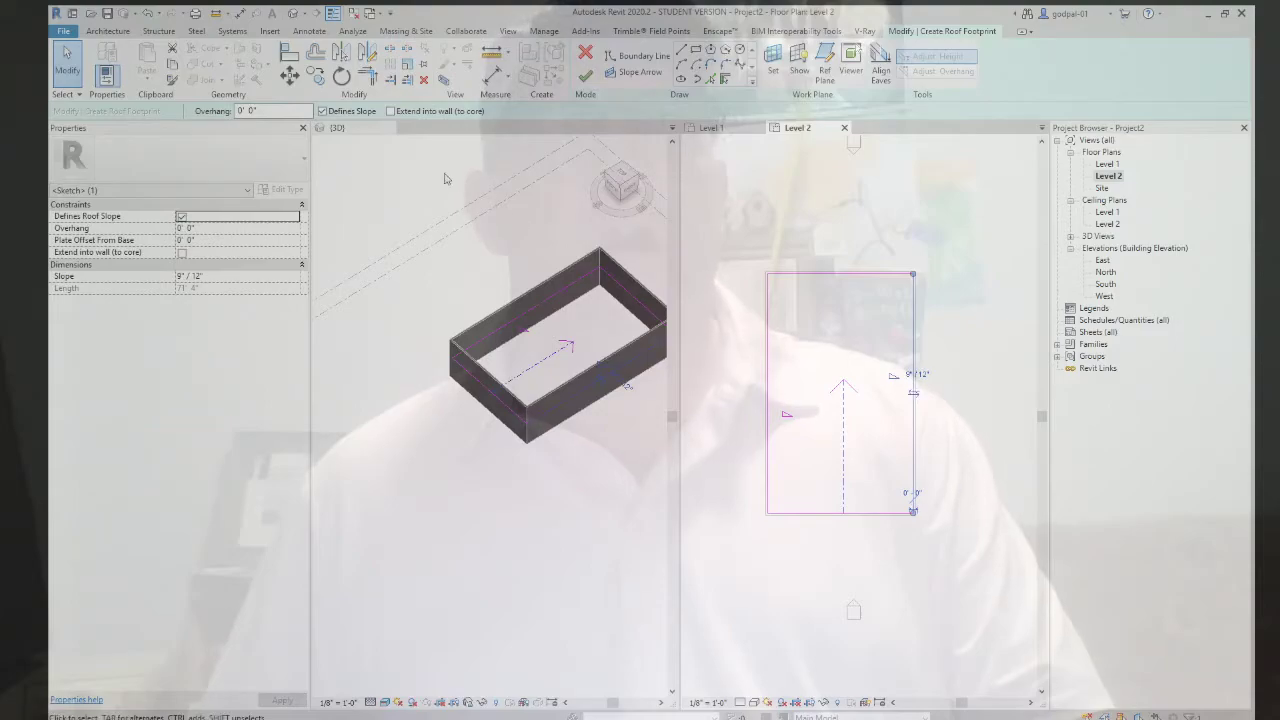
left_click(322, 111)
left_click(767, 390)
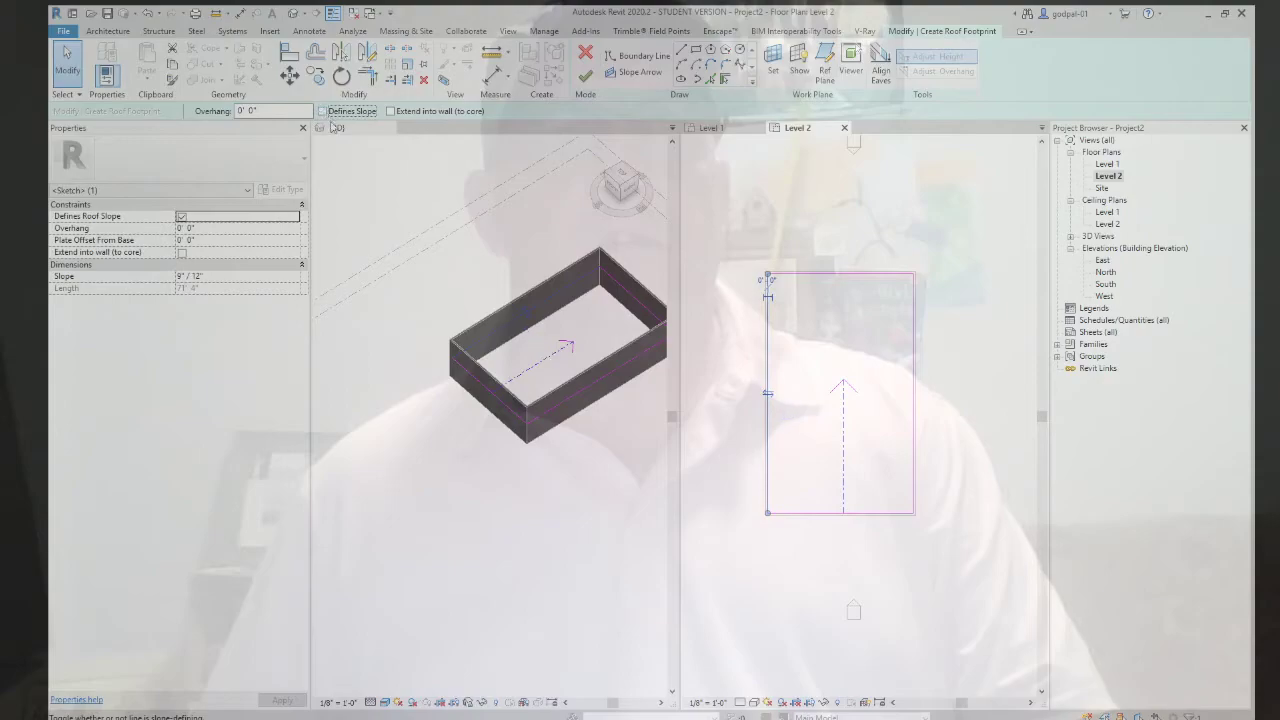
left_click(588, 77)
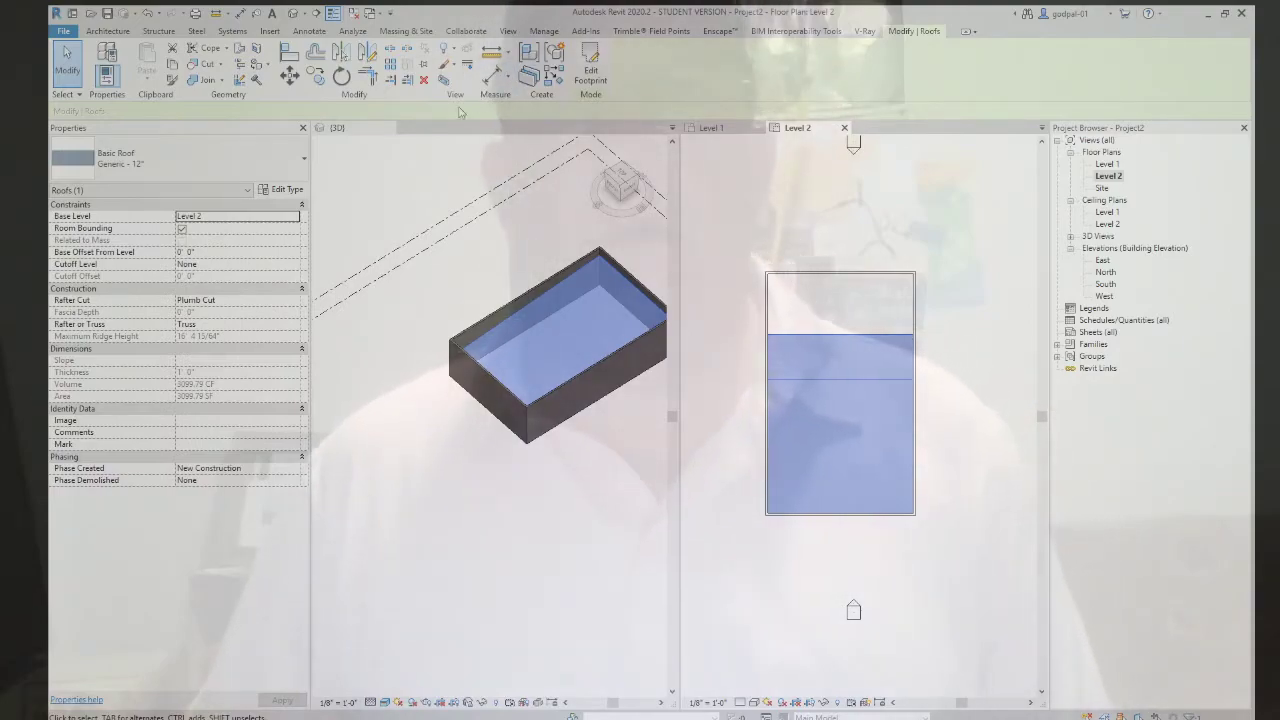
Orient the 3D view to the right side, select all four walls and try attaching their tops to the sloped roof
scroll(898, 288, "down", 1)
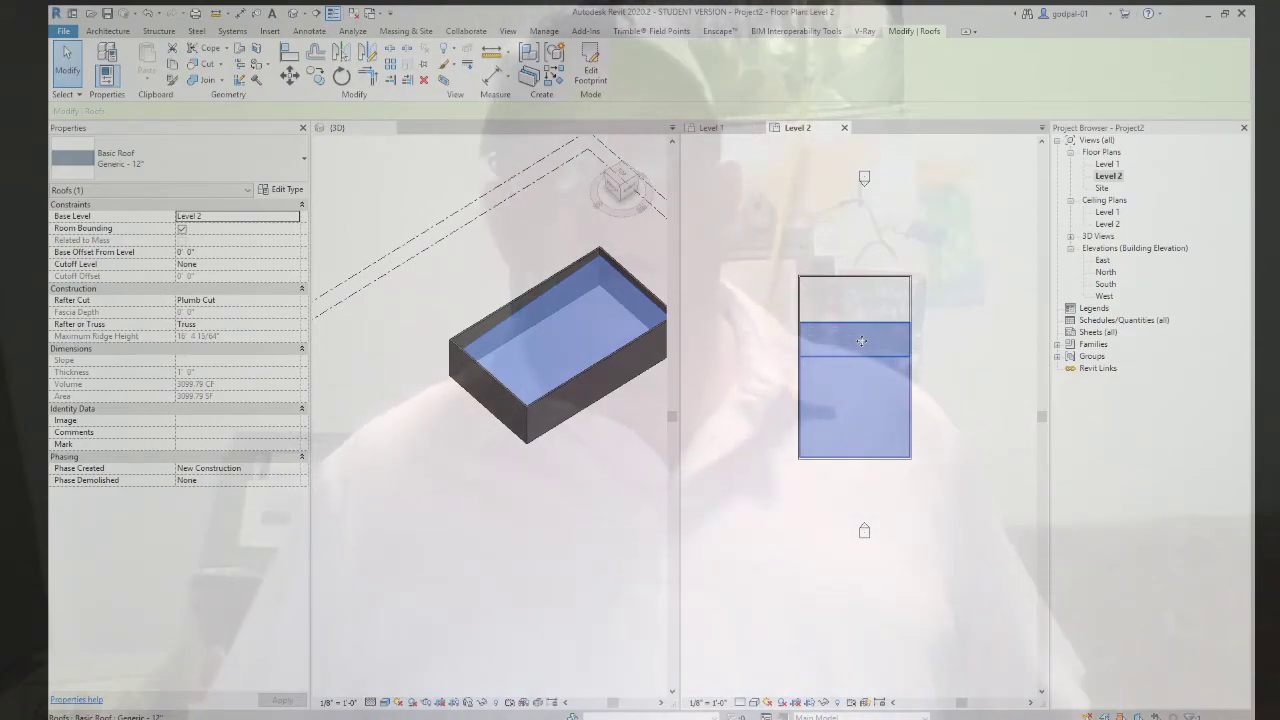
left_click(628, 193)
left_click(628, 193)
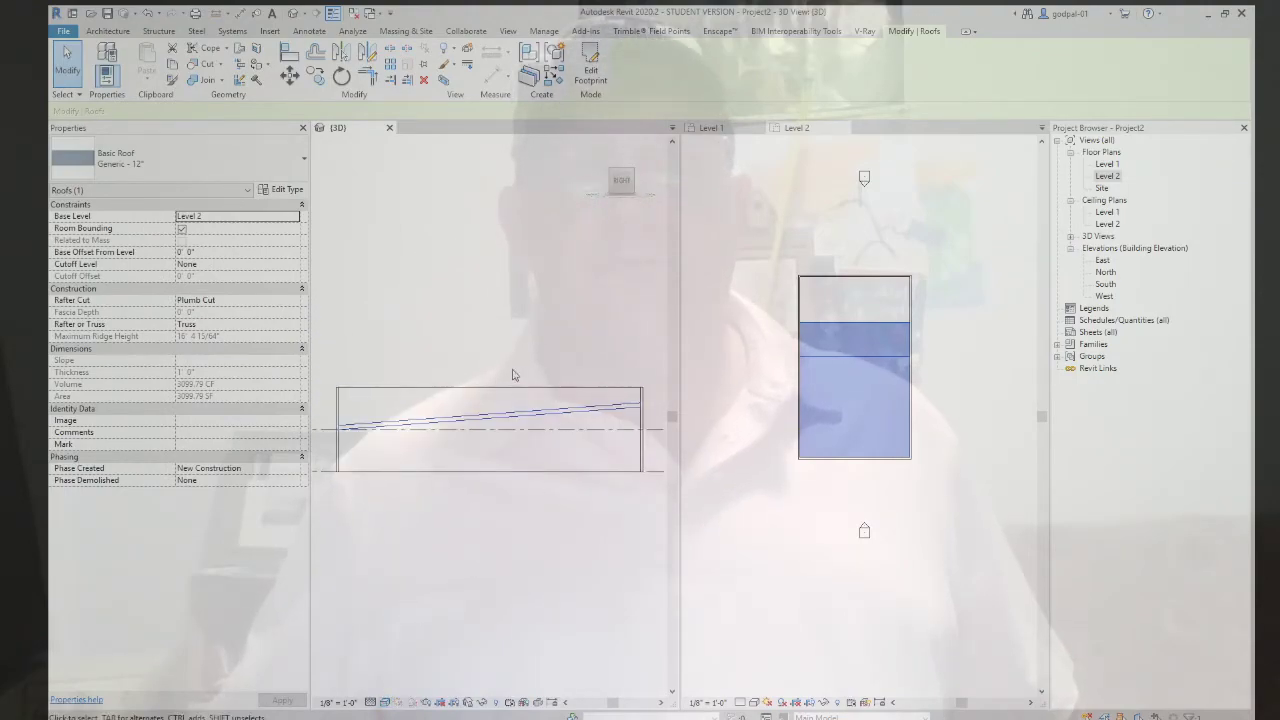
scroll(587, 358, "down", 2)
left_click_drag(656, 348, 571, 363)
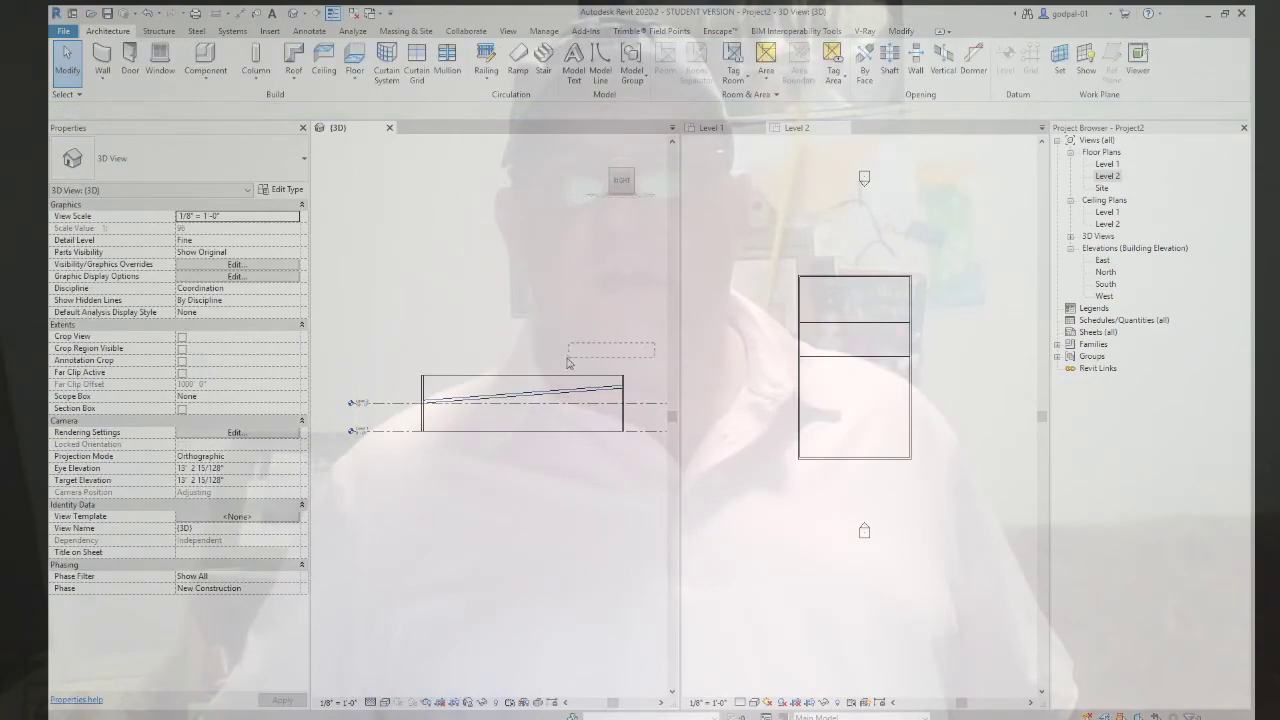
left_click_drag(388, 381, 389, 382)
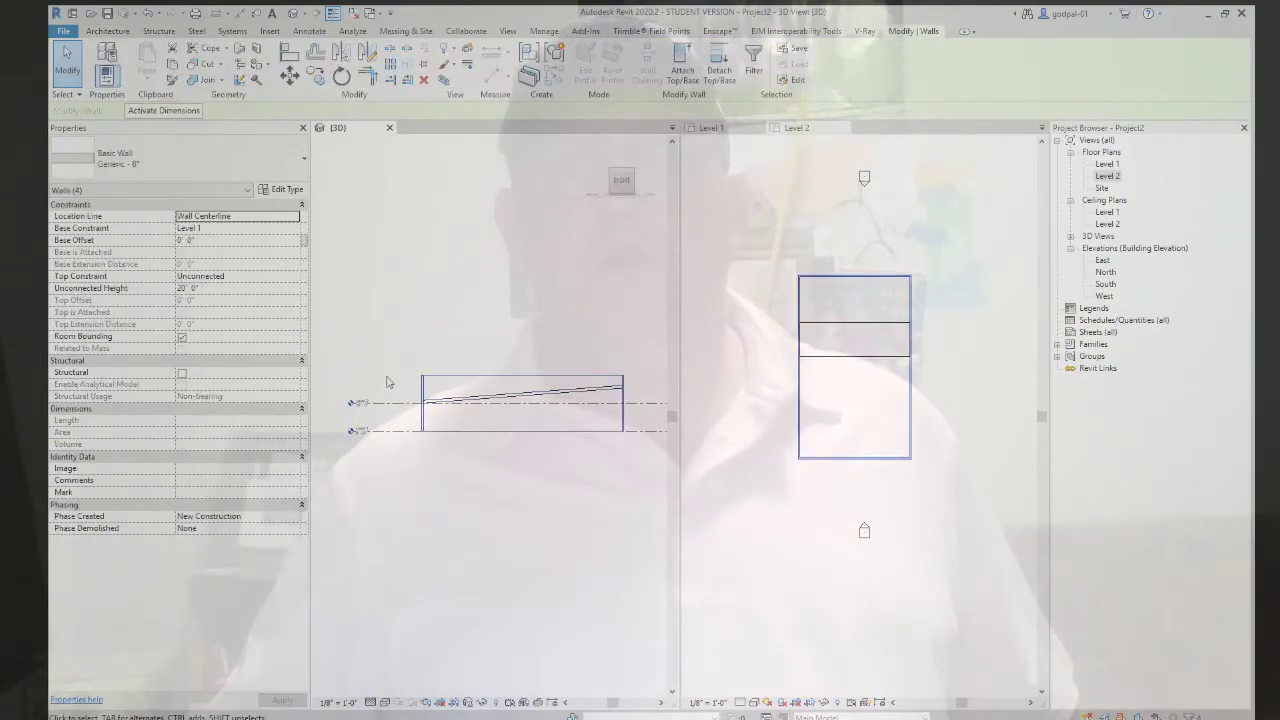
left_click(684, 68)
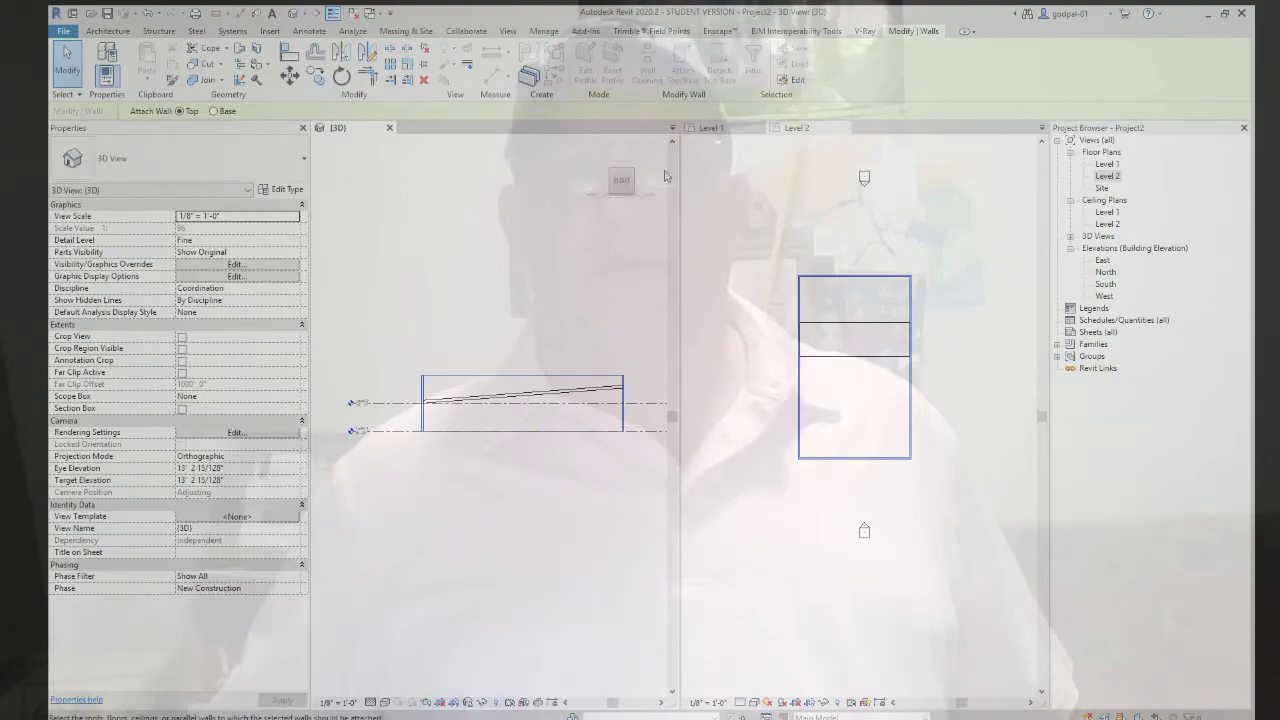
left_click(519, 403)
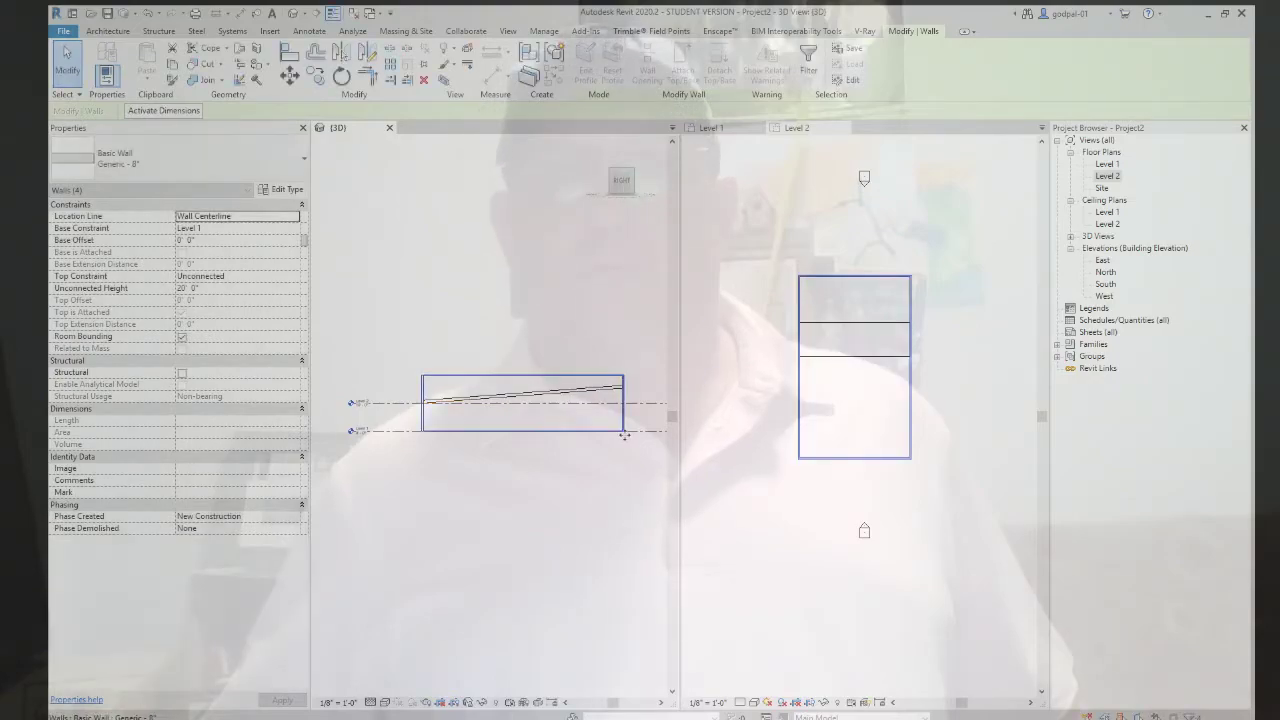
Return the 3D view to an isometric orientation, select the four connected walls and retry attaching their tops to the roof
scroll(556, 381, "down", 1)
left_click(598, 146)
scroll(507, 497, "up", 1)
middle_click_drag(507, 497, 581, 581)
left_click(503, 512)
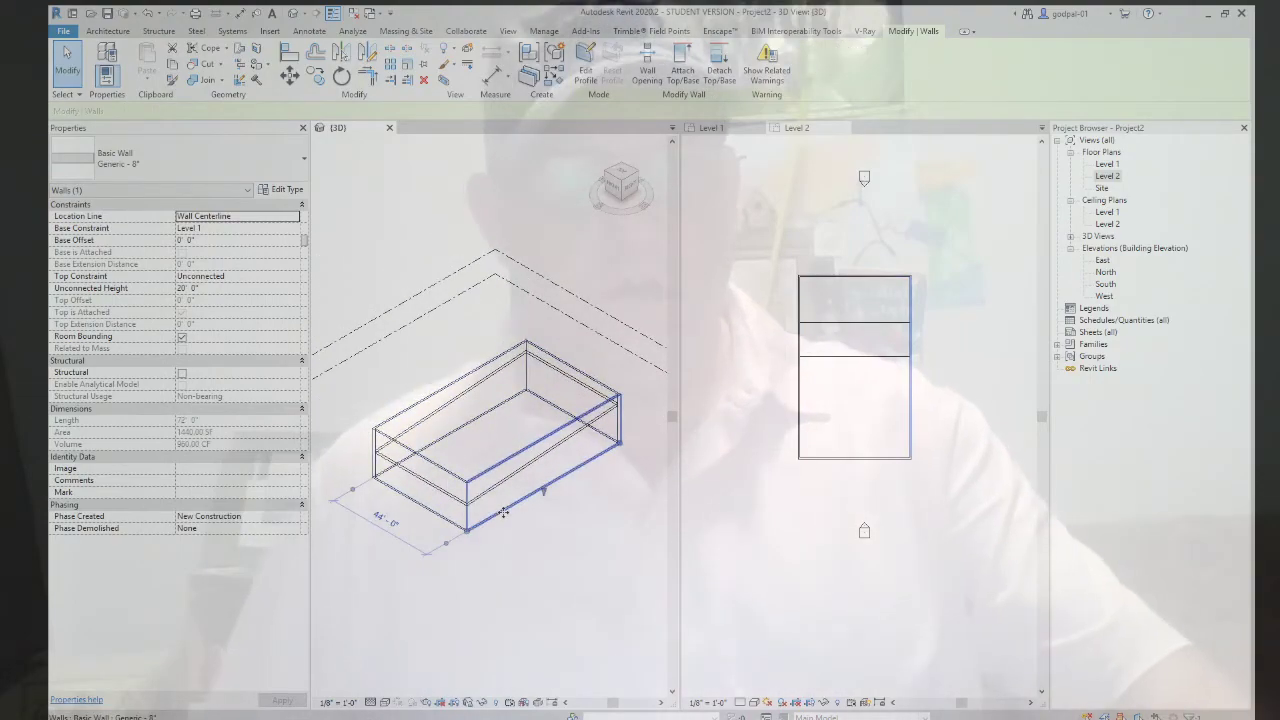
left_click(503, 512)
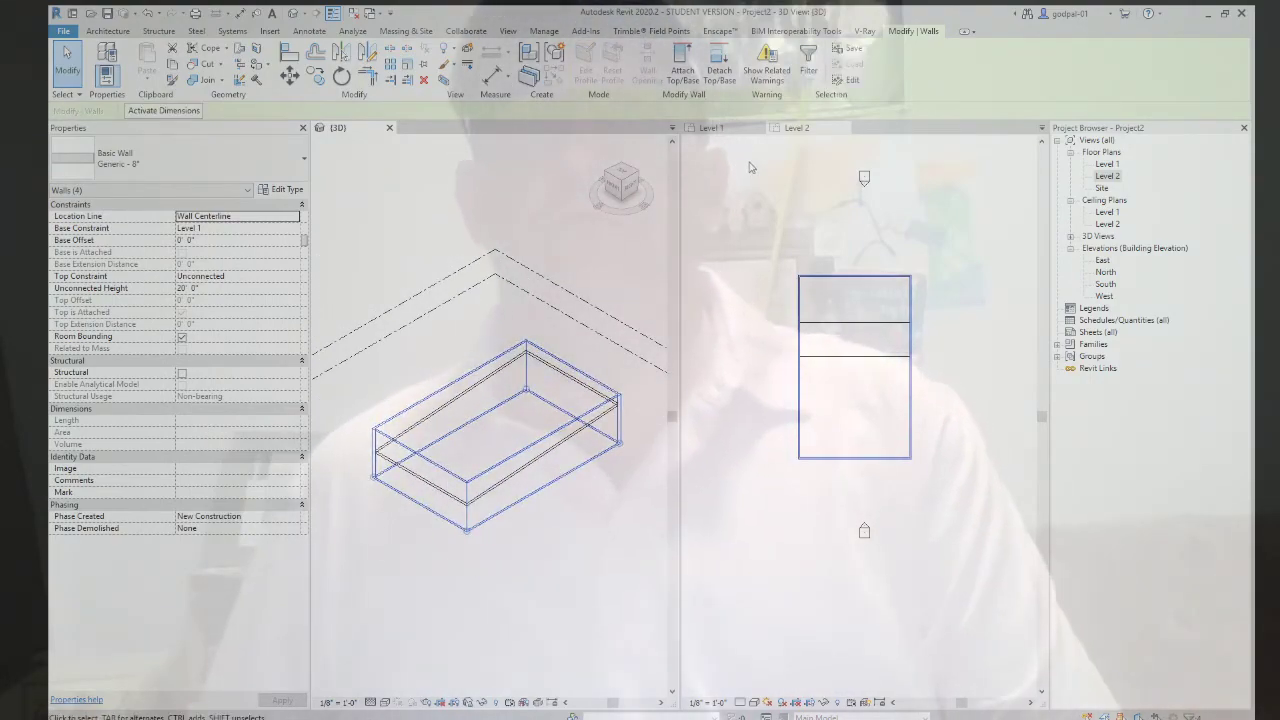
left_click(682, 64)
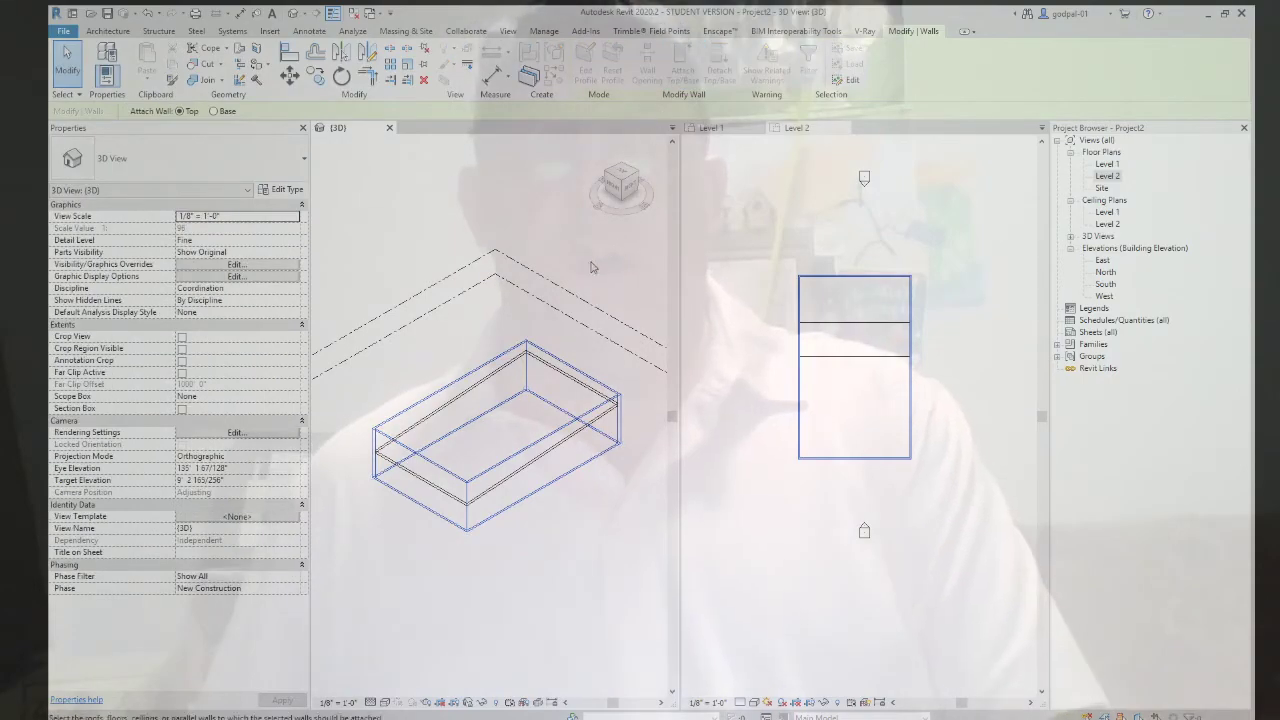
left_click(533, 470)
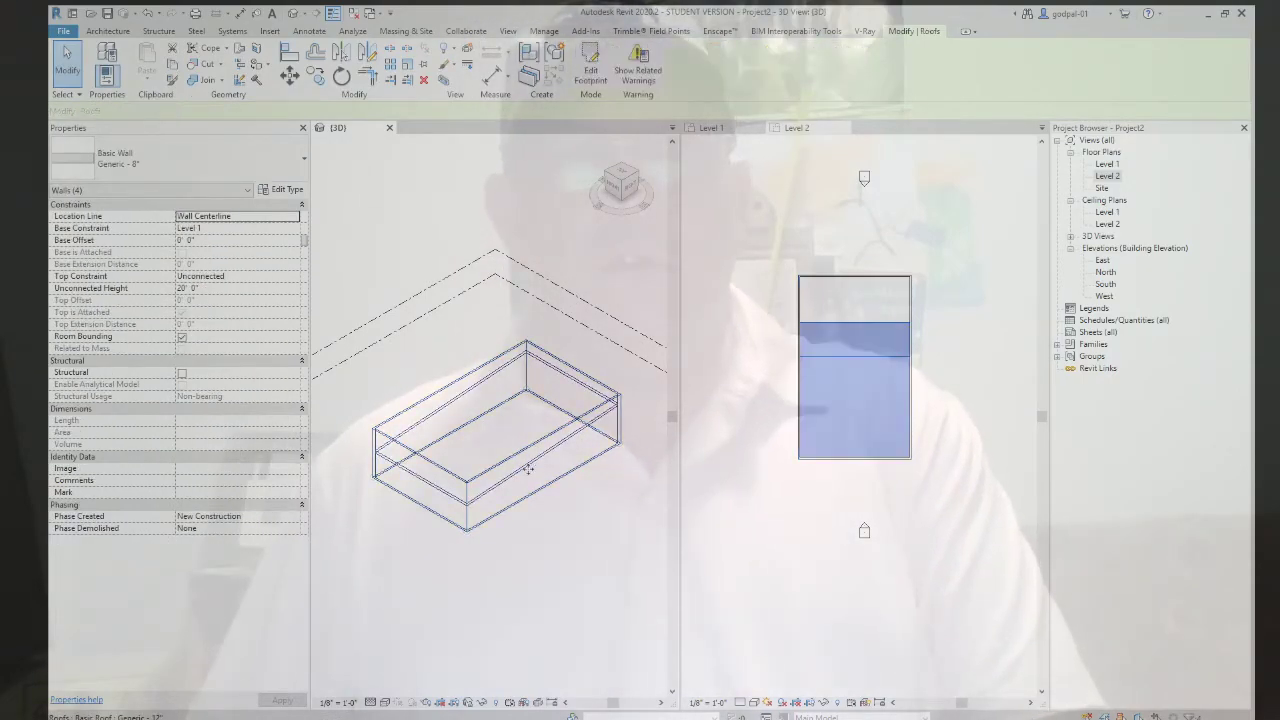
left_click(531, 569)
Open the South elevation and place a new level 10' above Level 2, in line with the wall tops
left_click(545, 458)
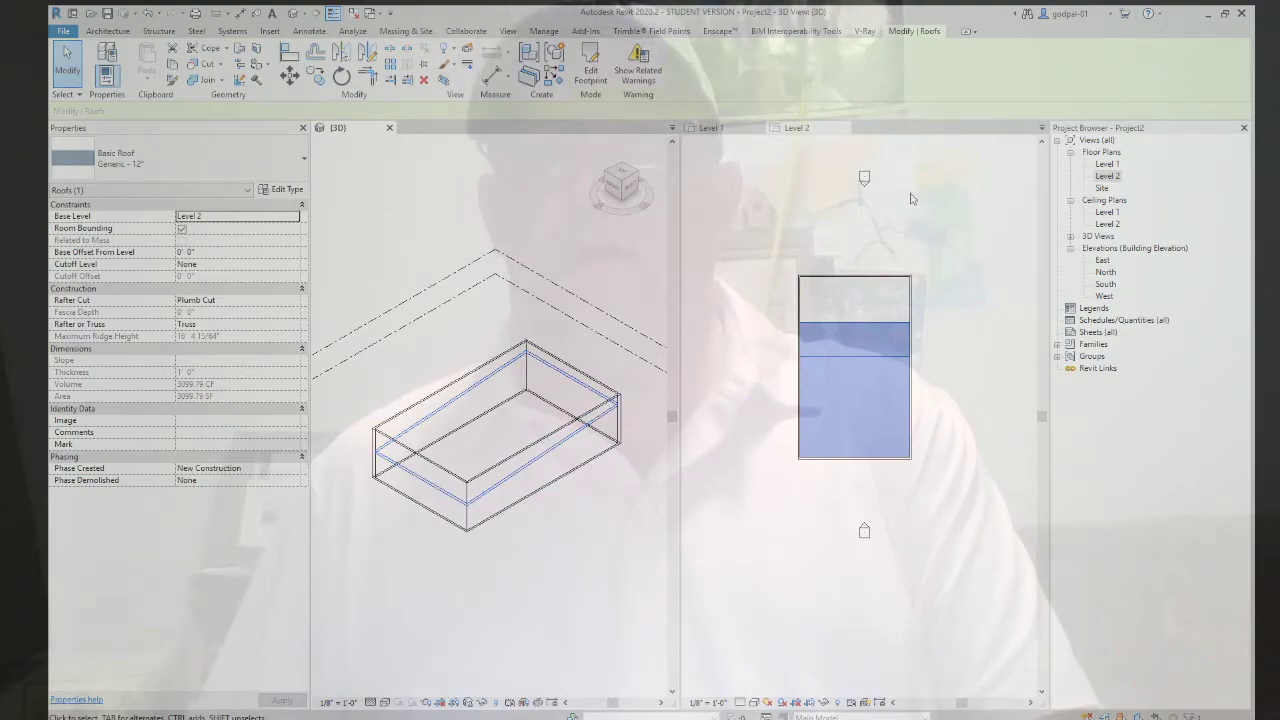
double_click(1105, 285)
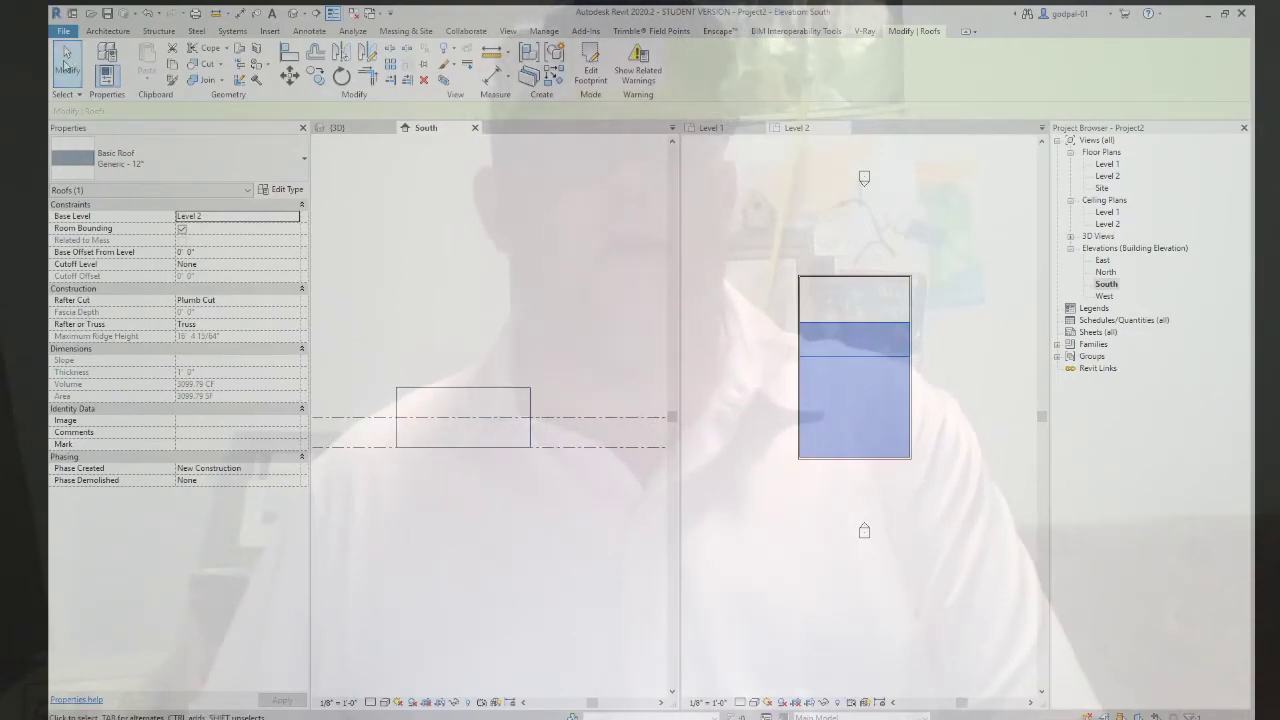
left_click(110, 31)
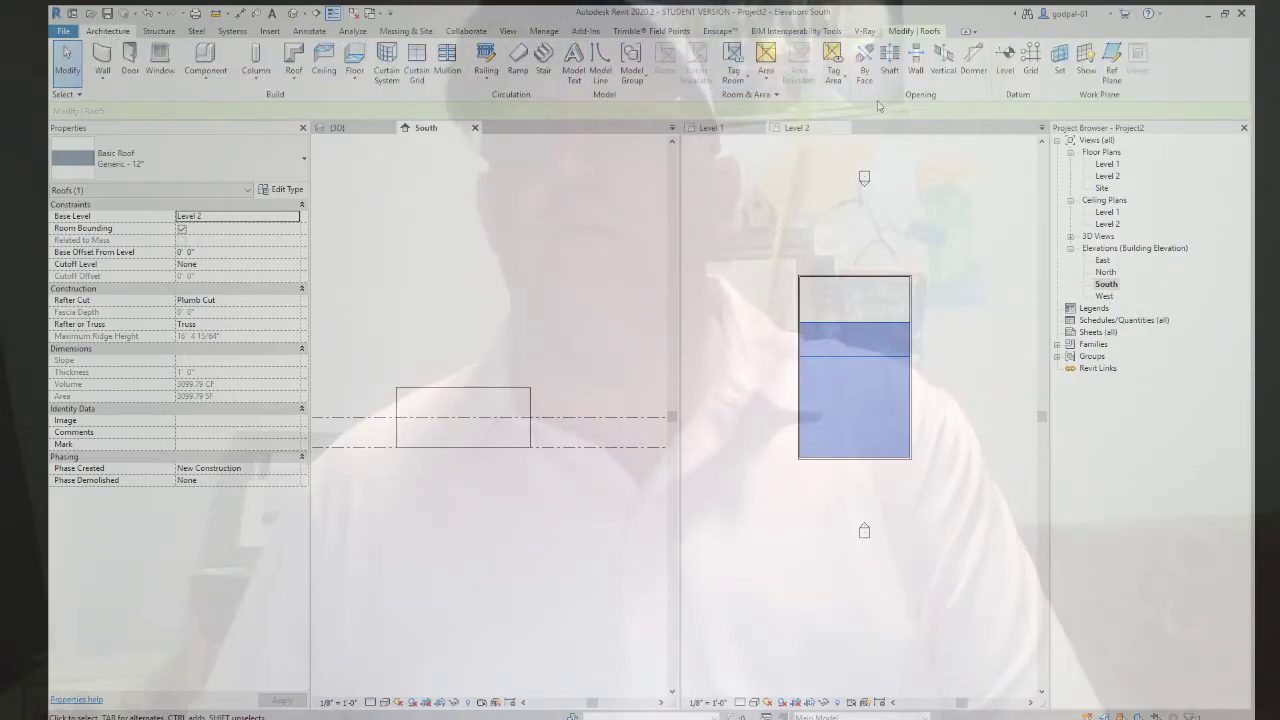
left_click(1006, 64)
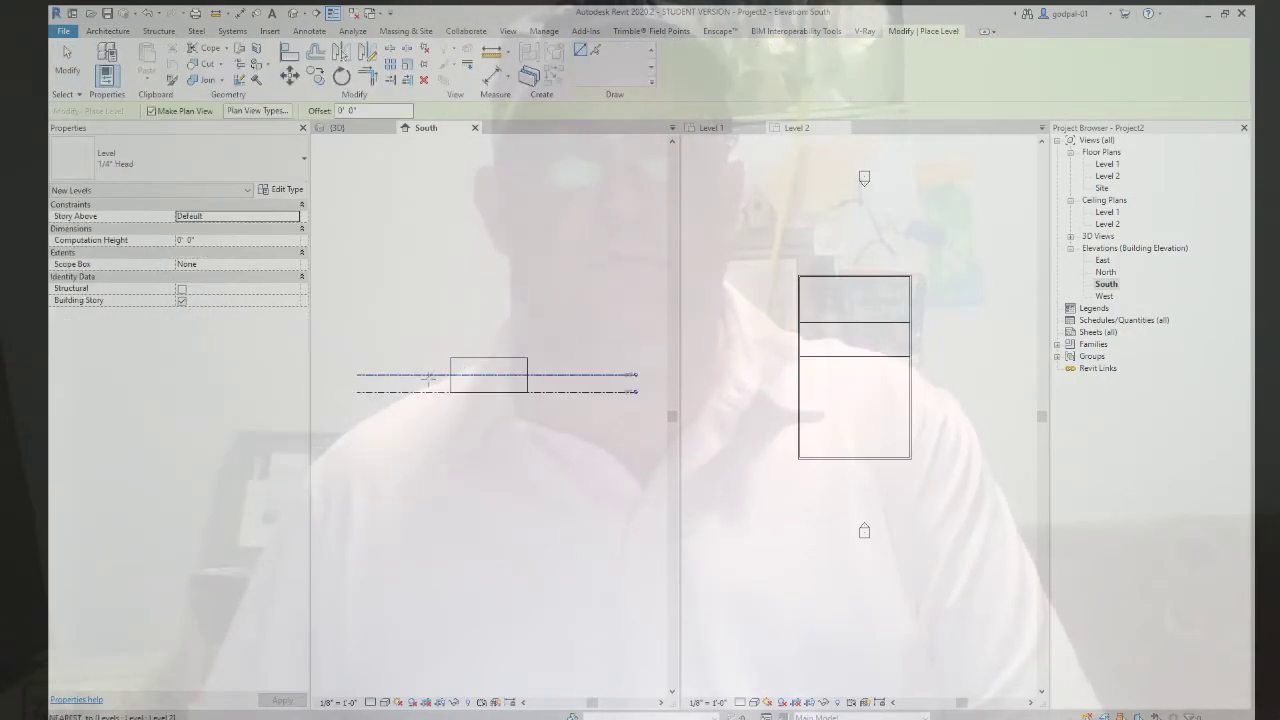
left_click(356, 357)
left_click(631, 357)
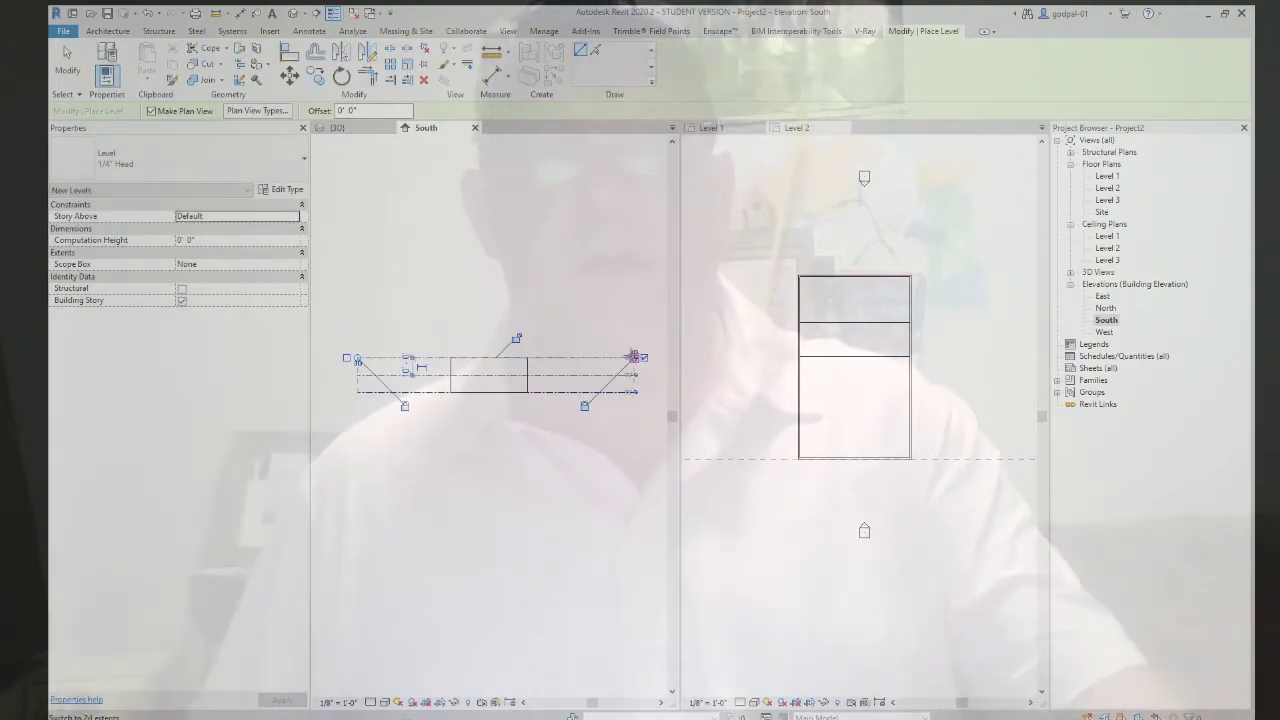
scroll(511, 371, "up", 3)
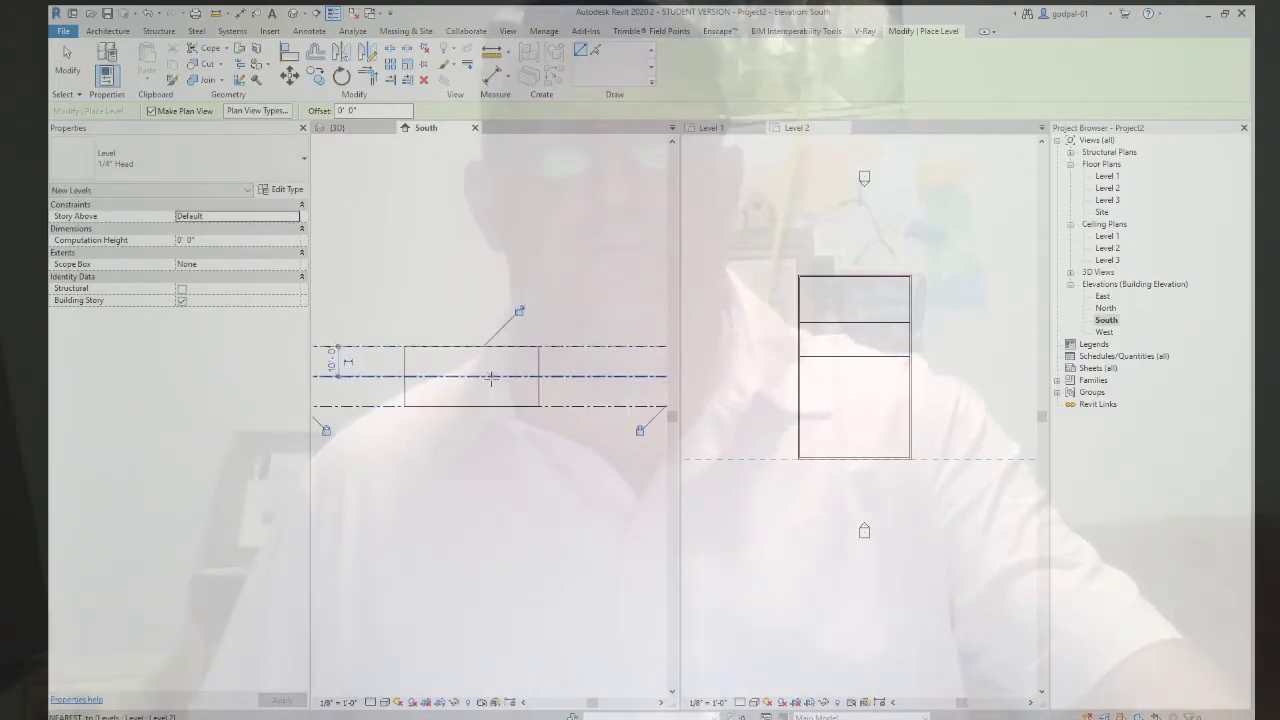
key("Escape")
key("Escape")
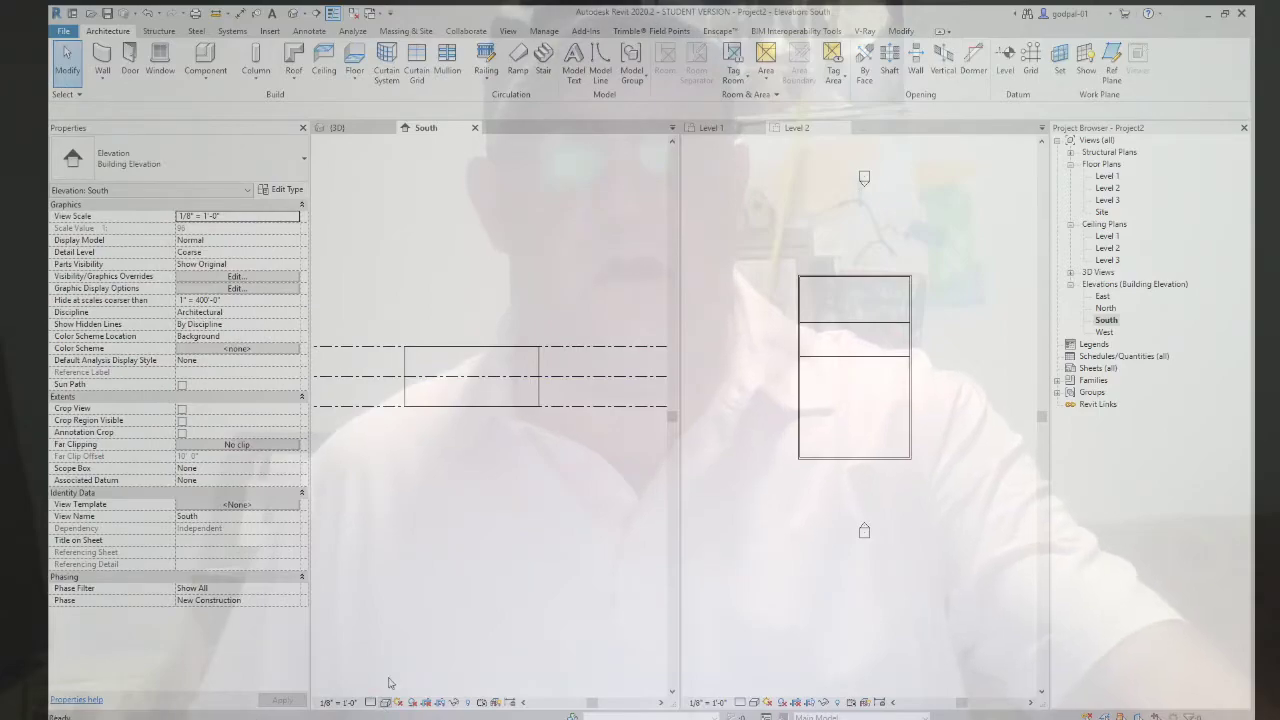
Set the sloped roof's Base Level to Level 3 and return to the 3D view
left_click(428, 366)
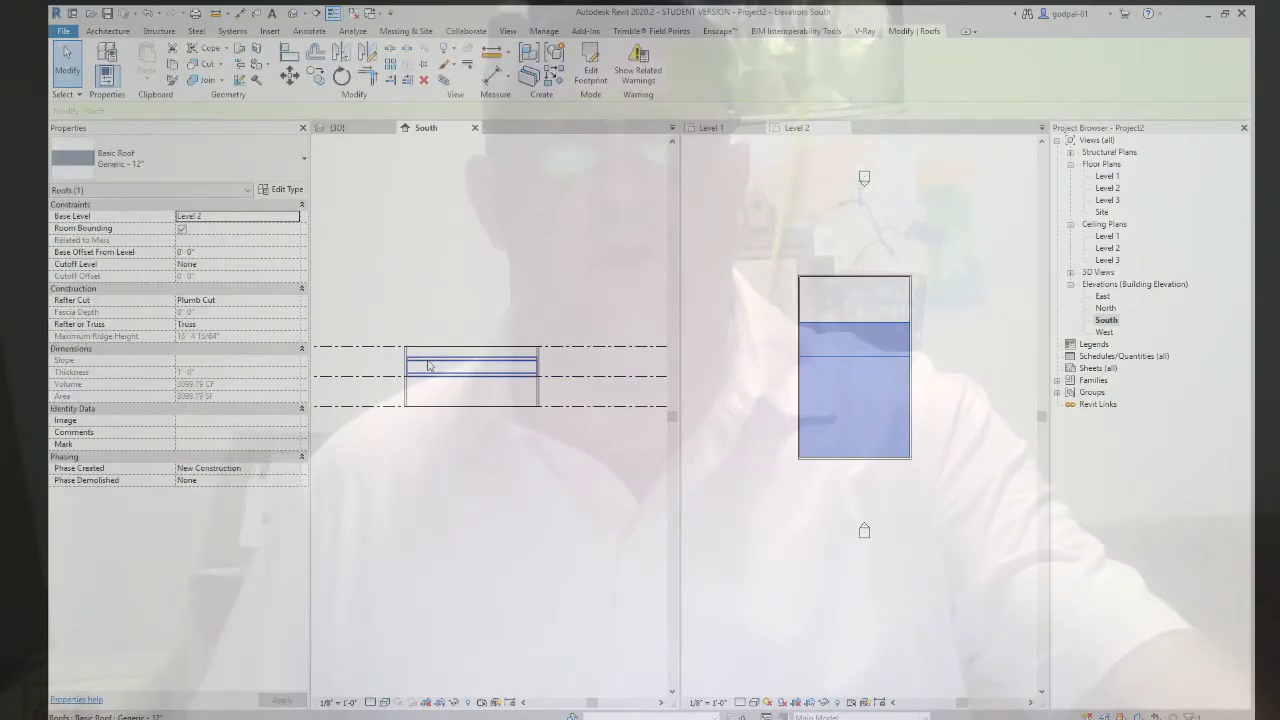
scroll(421, 368, "up", 2)
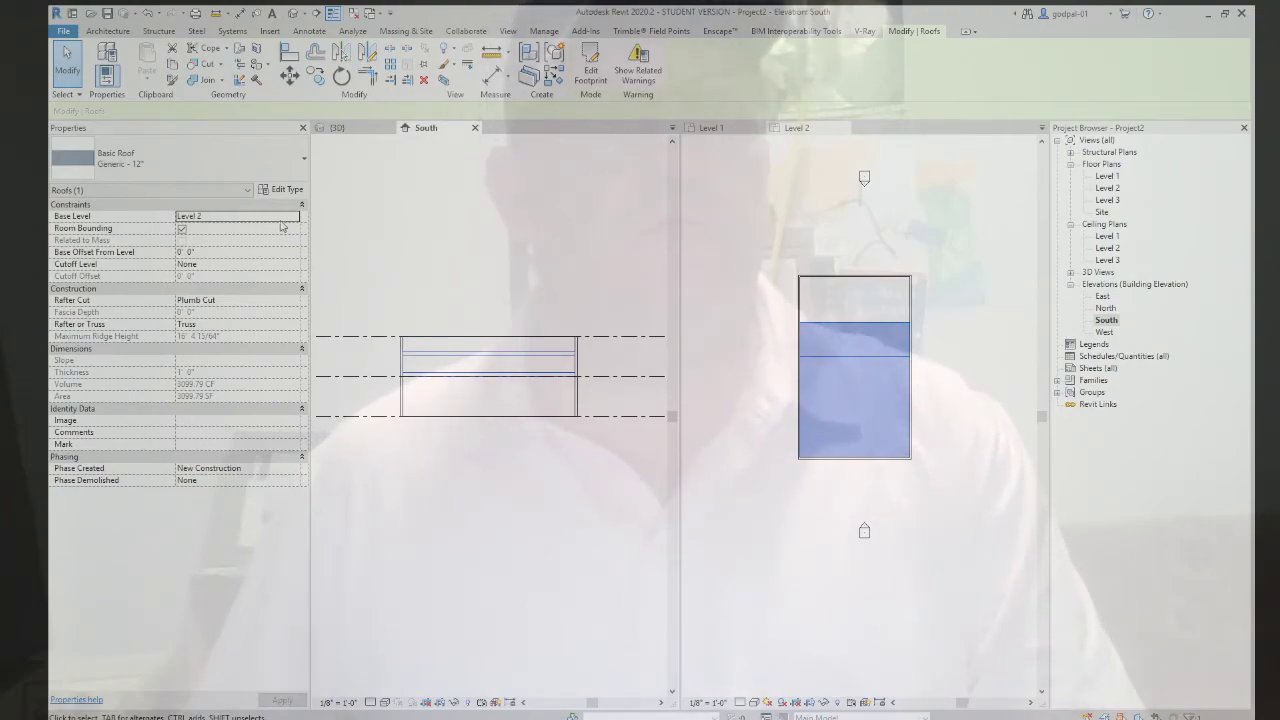
key("Down")
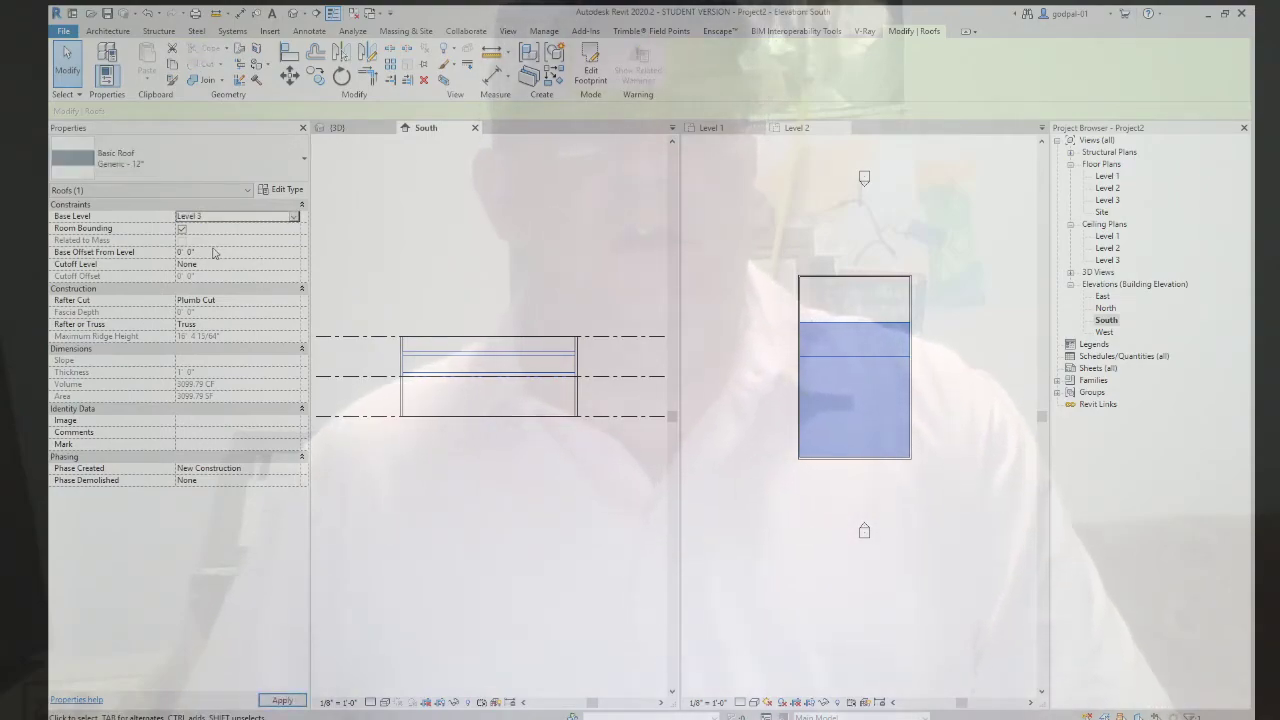
key("Return")
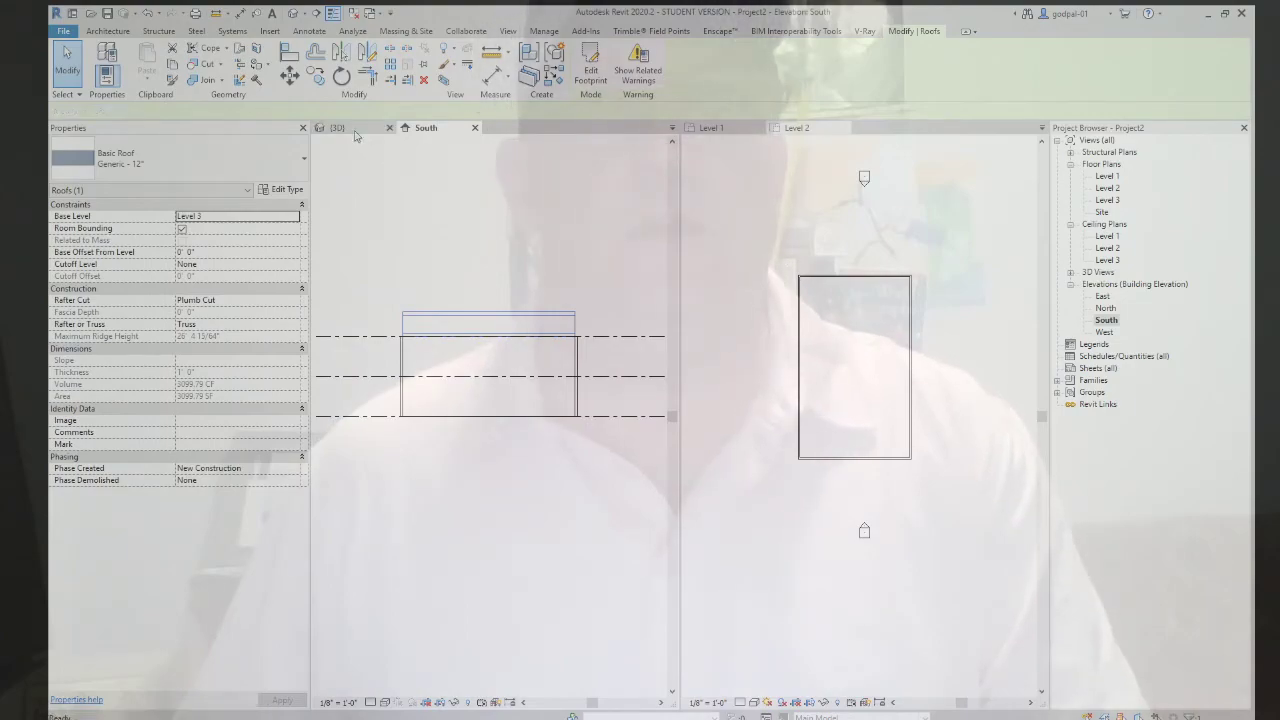
left_click(354, 131)
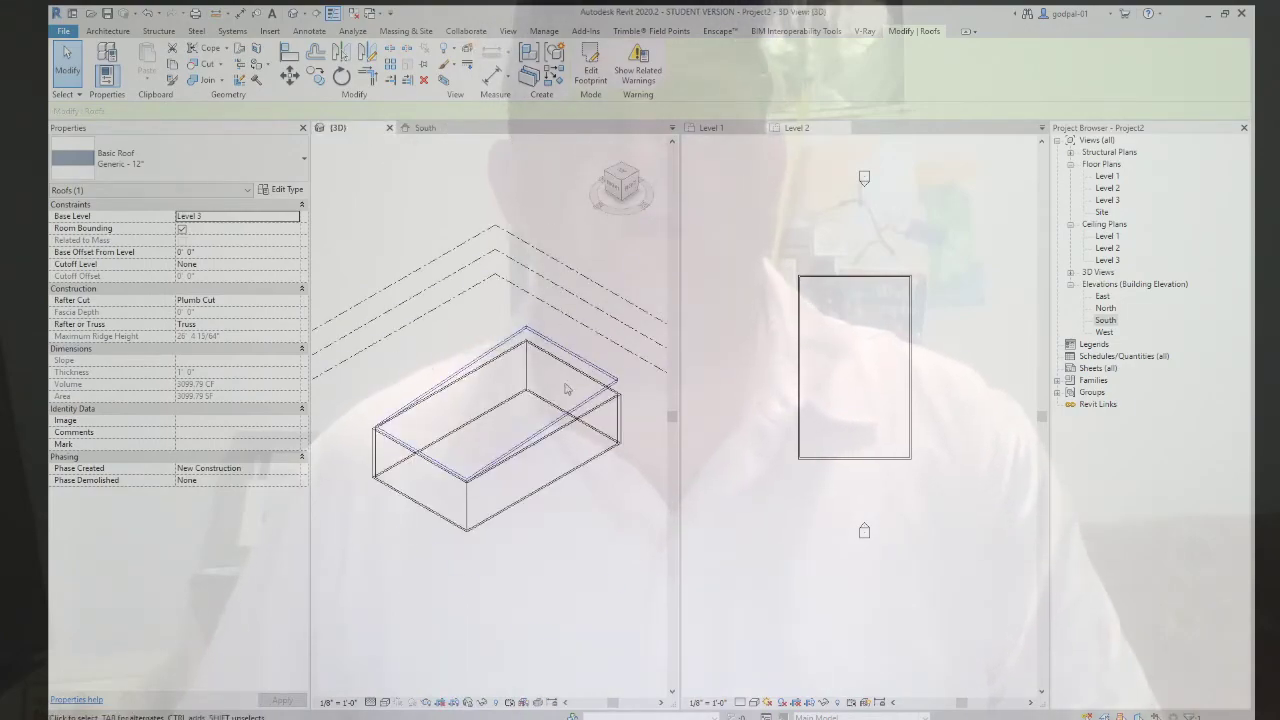
Select all four walls and try again to attach their tops to the raised roof
left_click(580, 480)
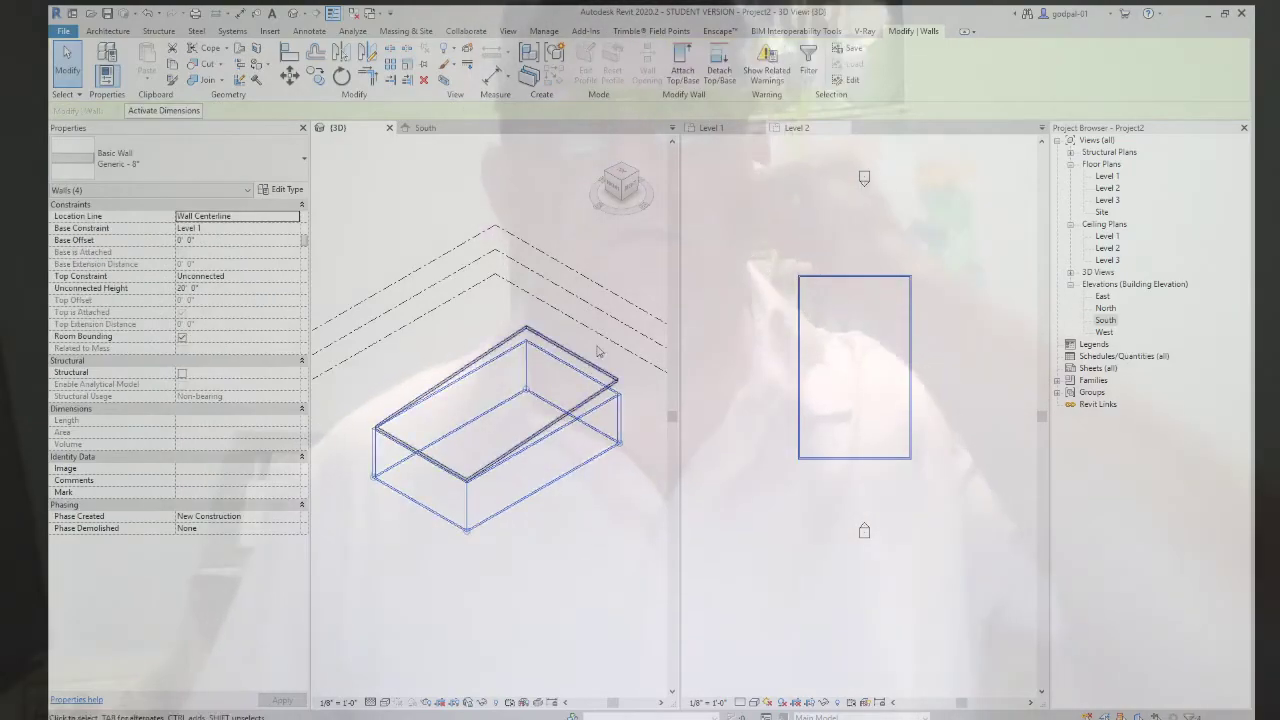
left_click(683, 62)
left_click(608, 380)
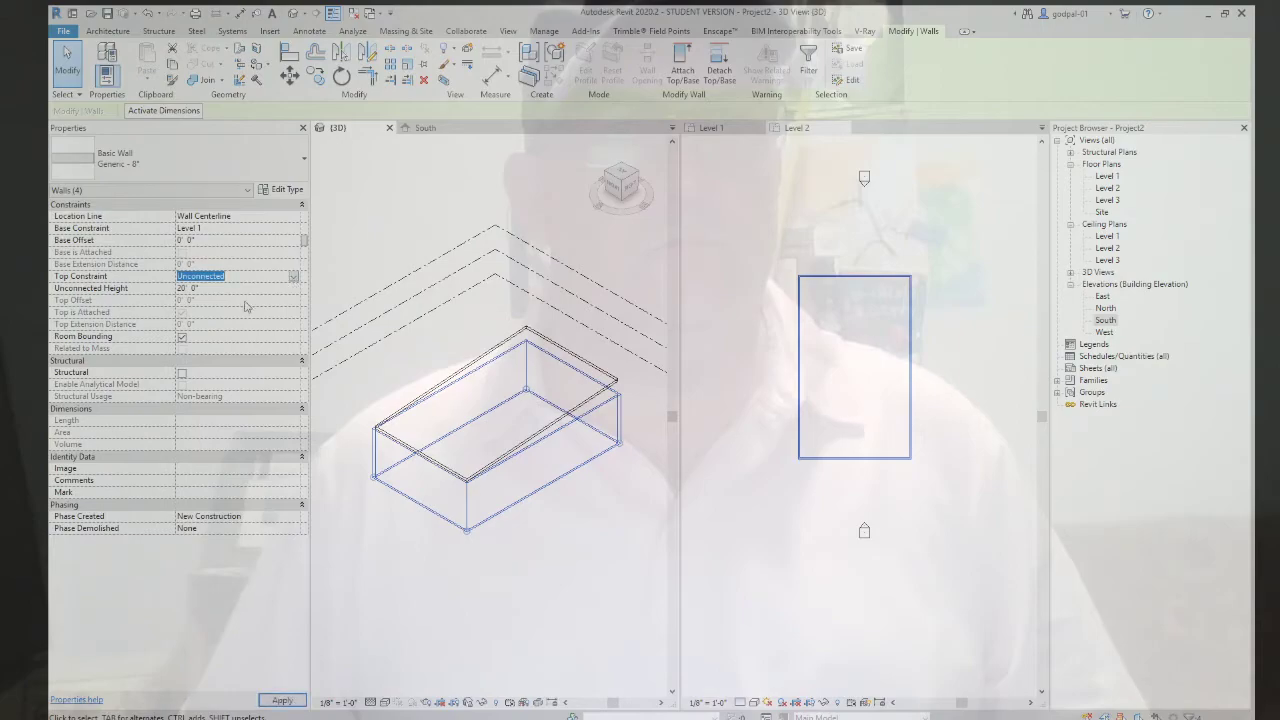
left_click(683, 76)
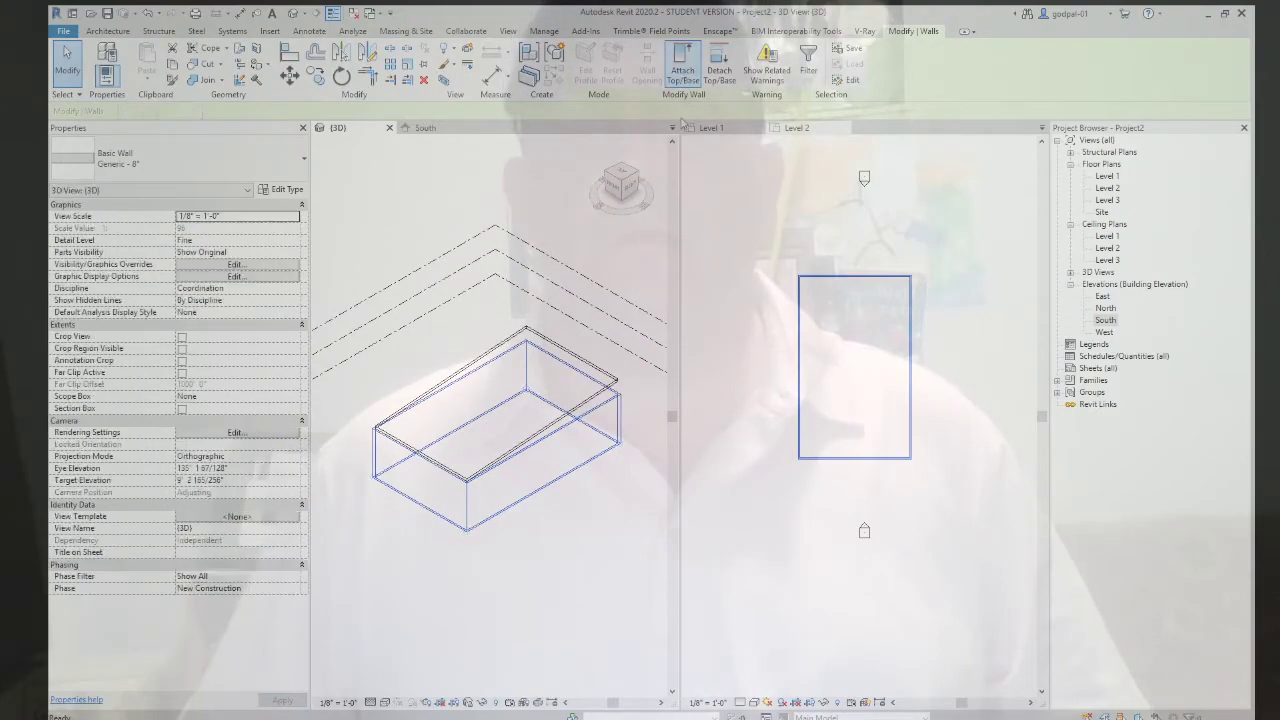
left_click(566, 357)
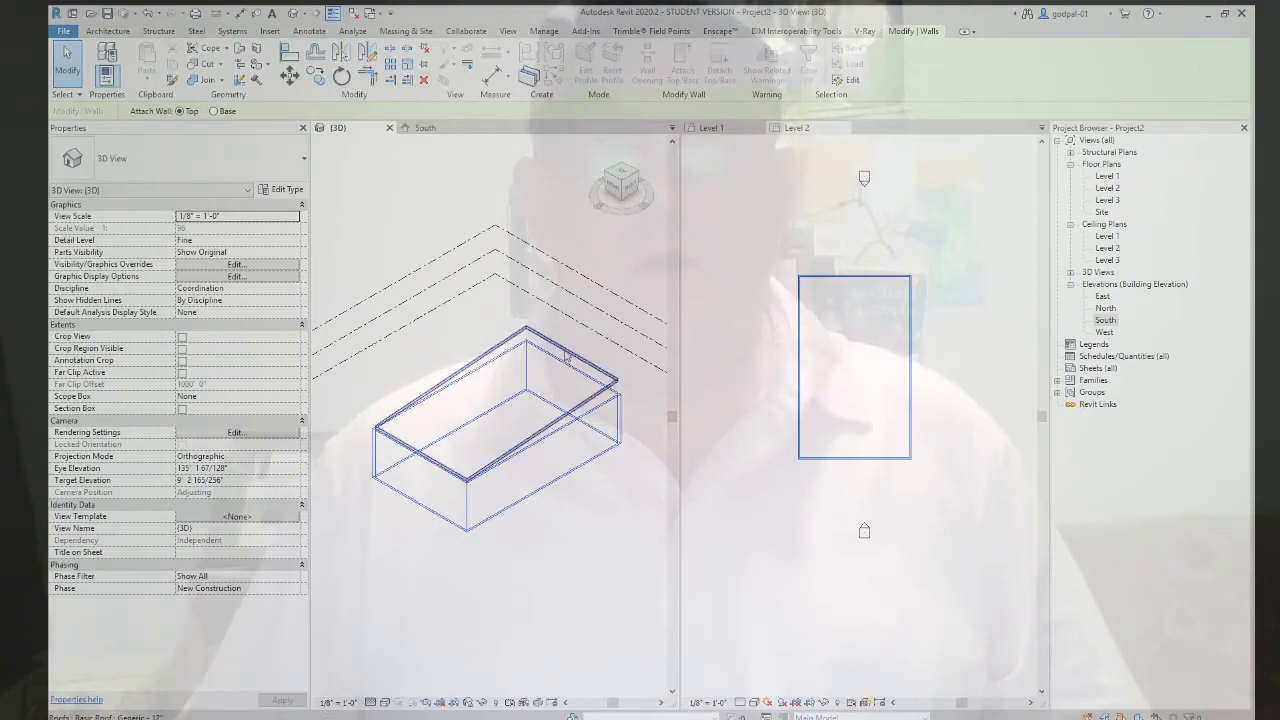
Try attaching only the long east wall's top to the sloped roof, then leave the command
left_click(615, 421)
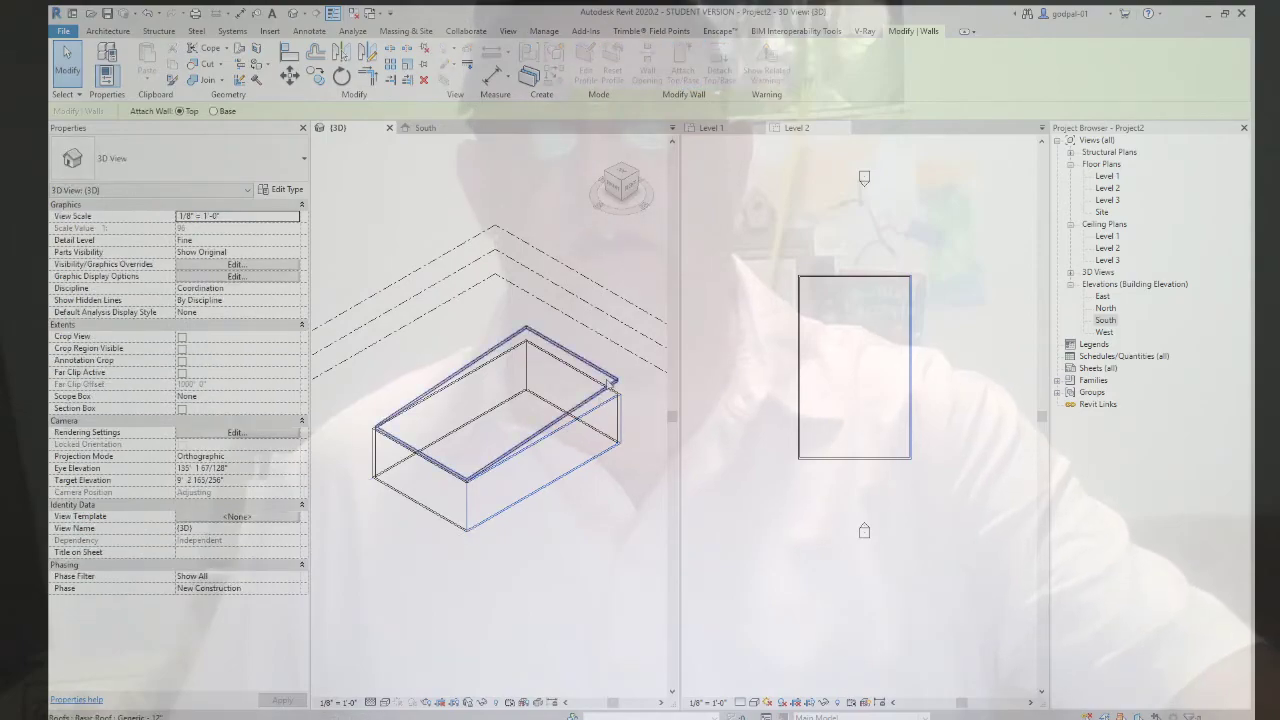
left_click(606, 402)
left_click(683, 72)
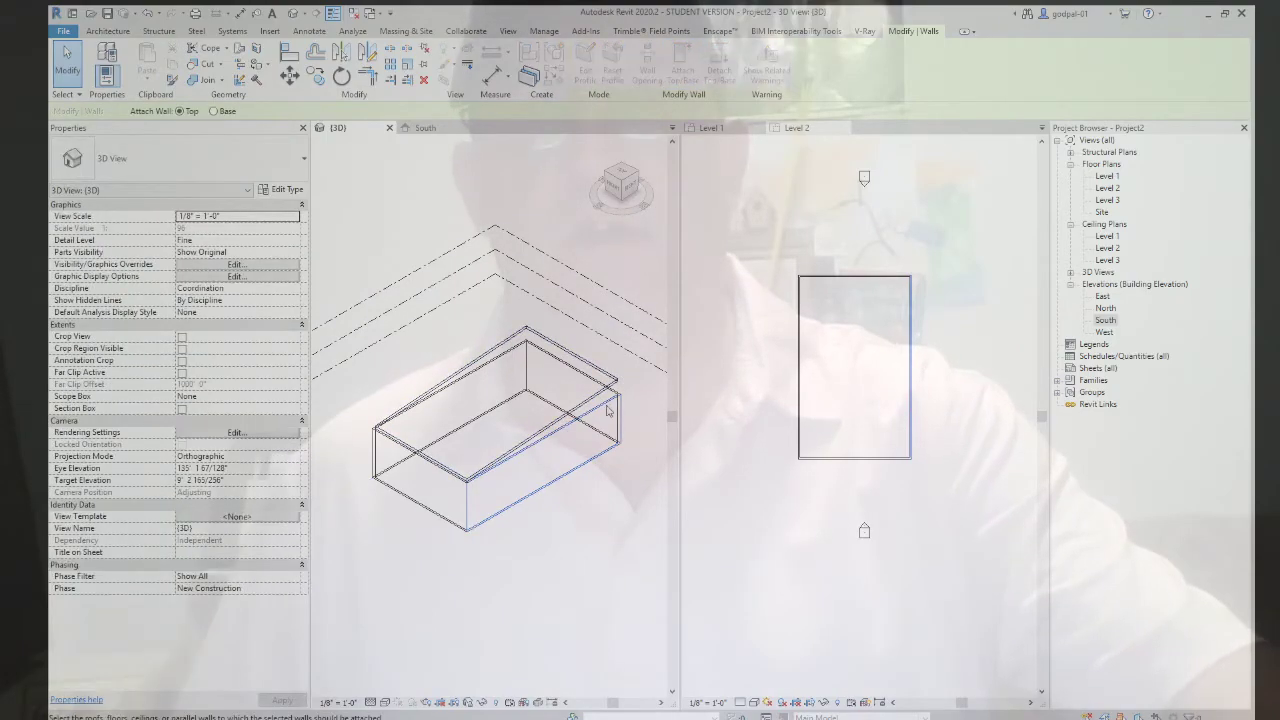
key("Escape")
key("Escape")
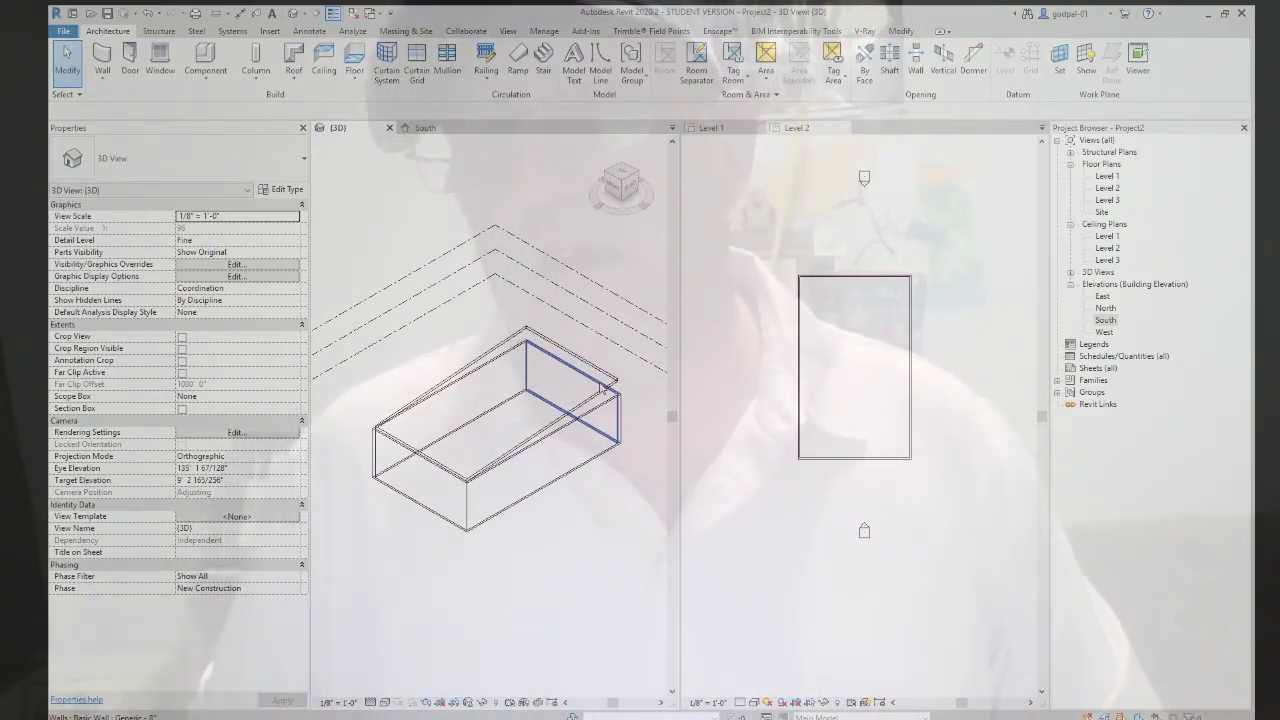
key("Tab")
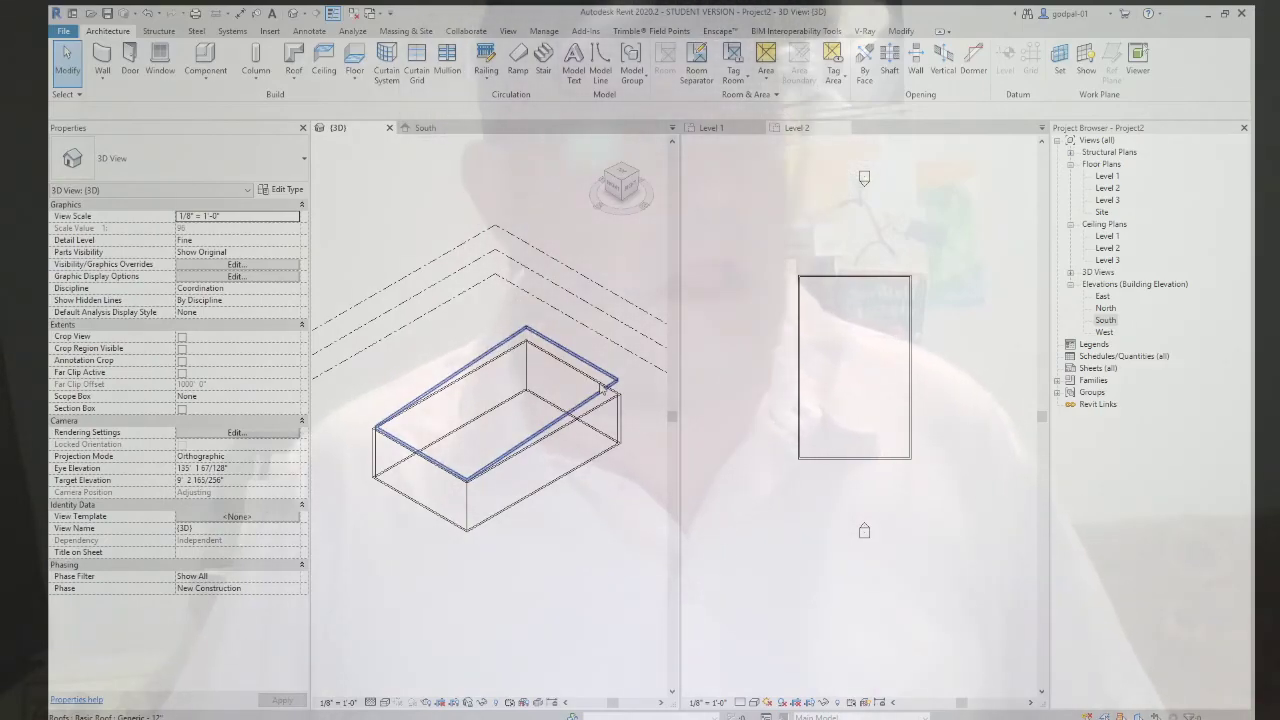
key("Tab")
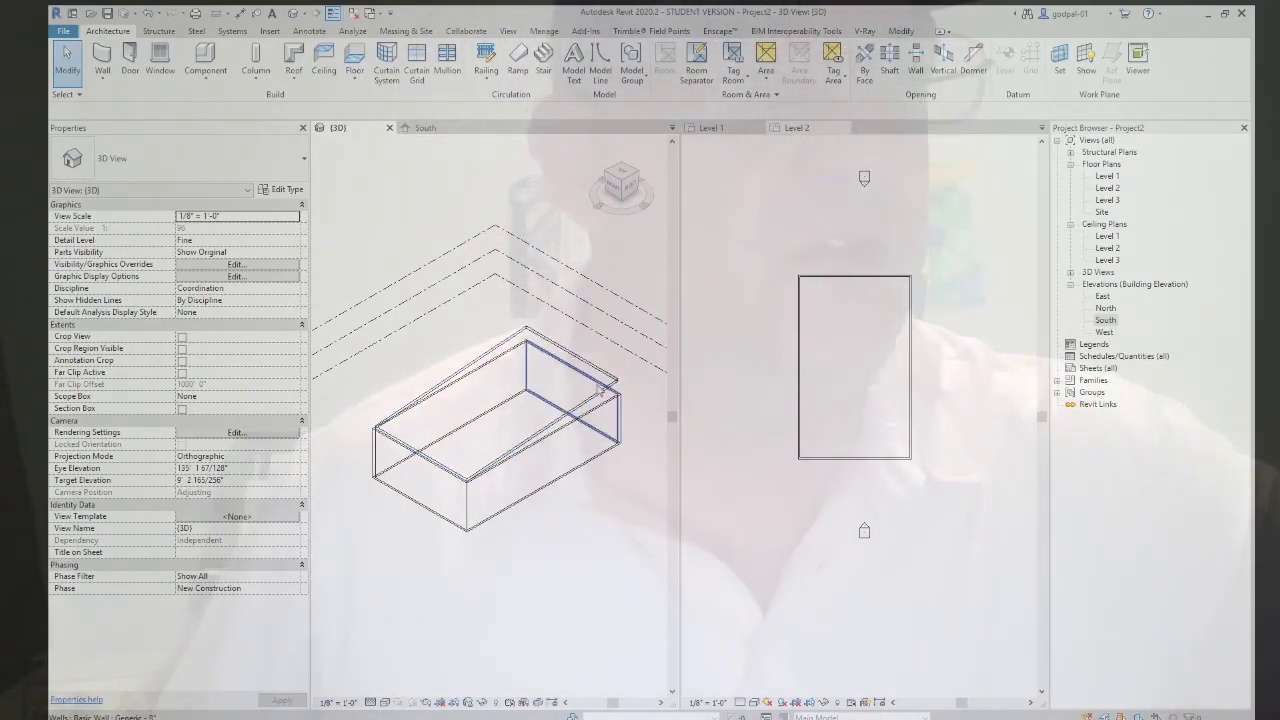
key("Tab")
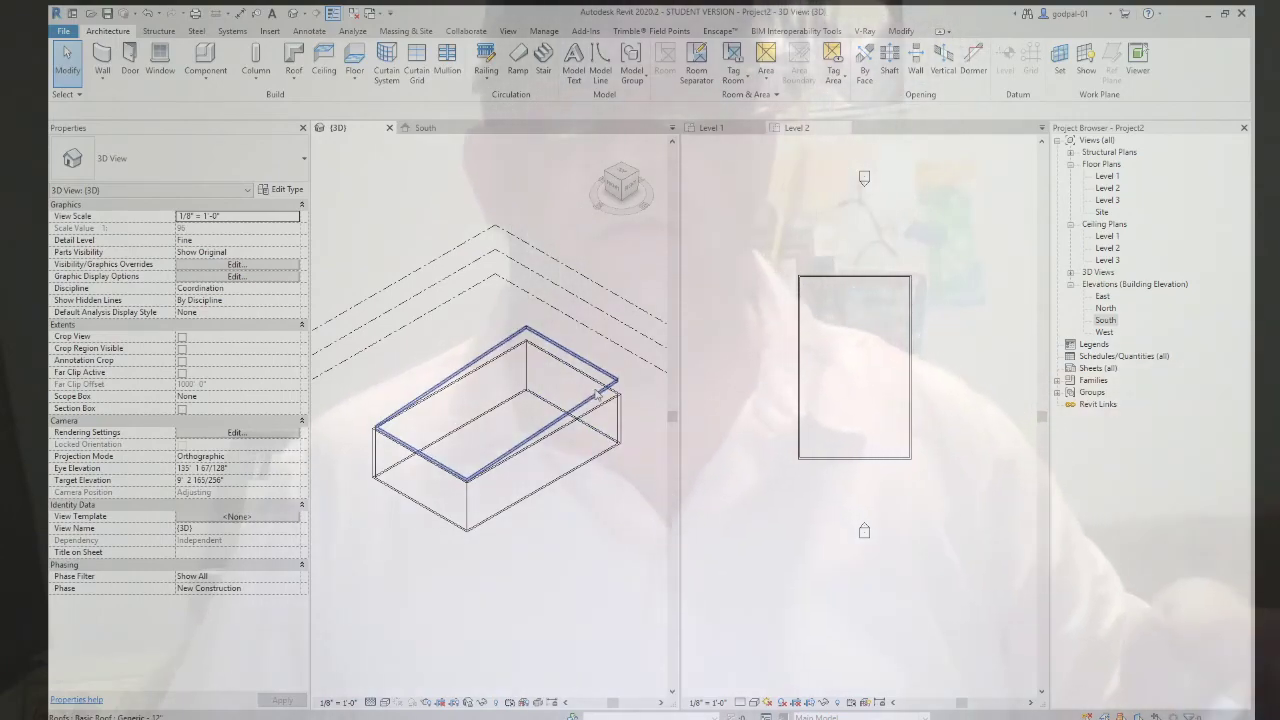